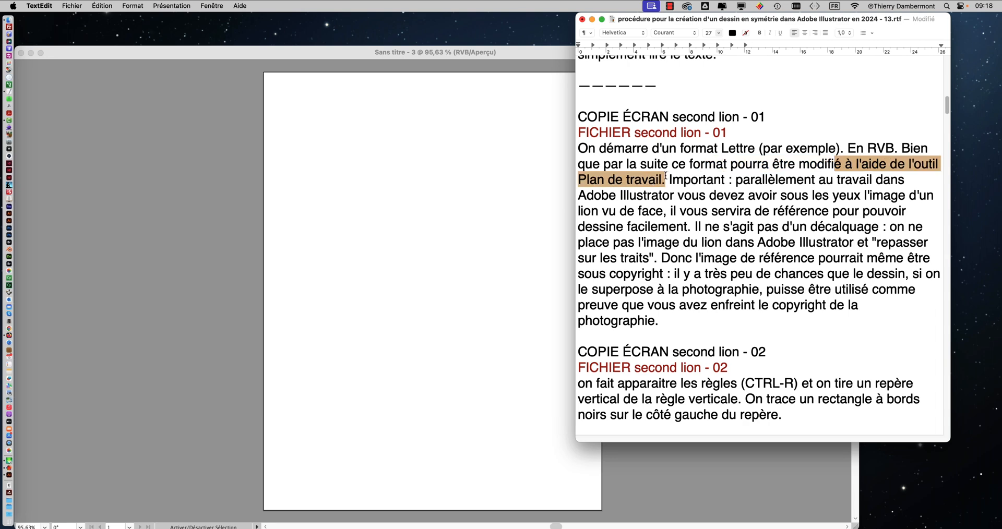
Step: Read the second lion - 01 notes on the Artboard tool and keeping a front-view lion image as reference
click(233, 49)
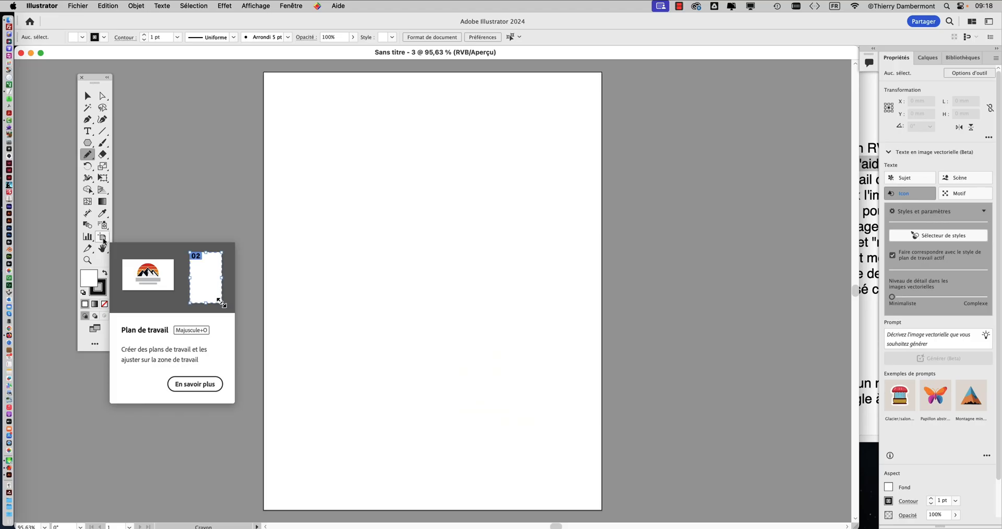
click(867, 165)
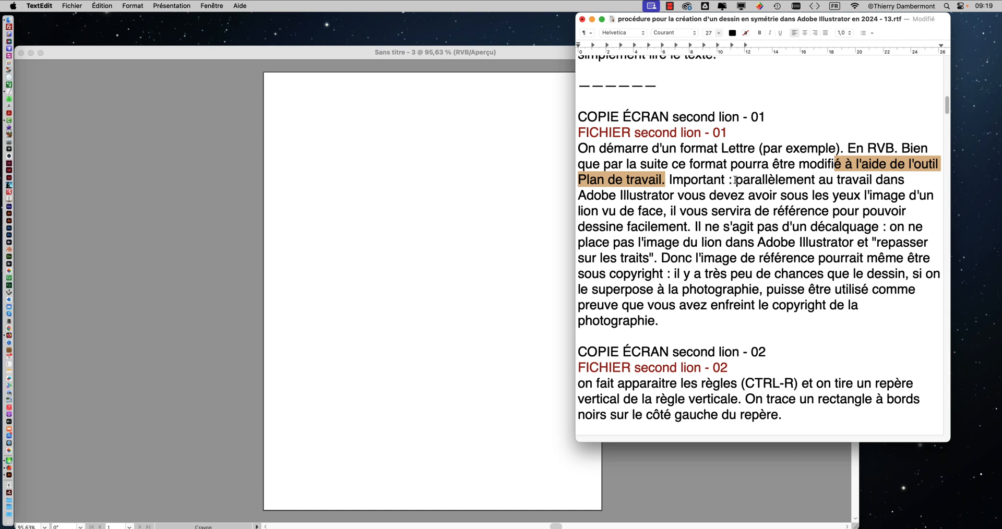
drag(736, 180, 714, 190)
drag(794, 196, 664, 210)
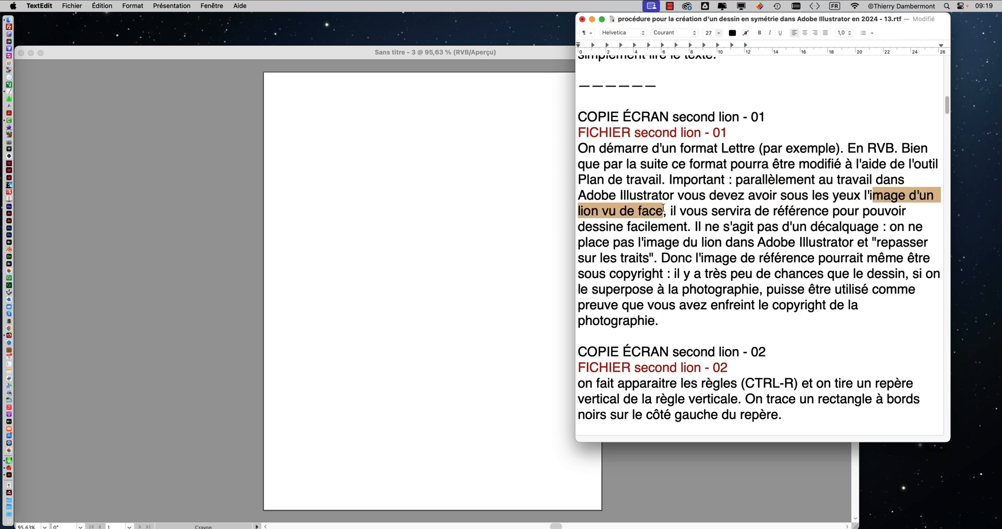
click(667, 210)
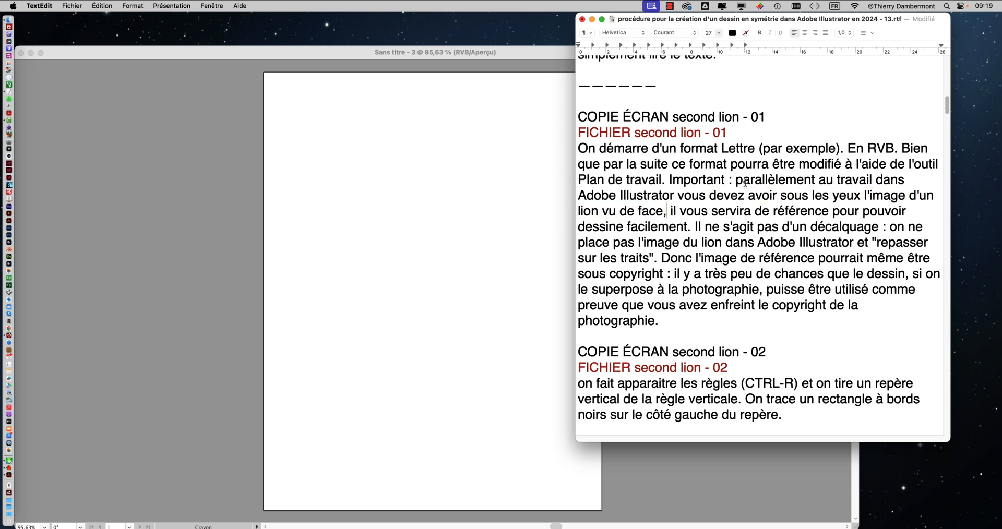
drag(736, 182, 663, 208)
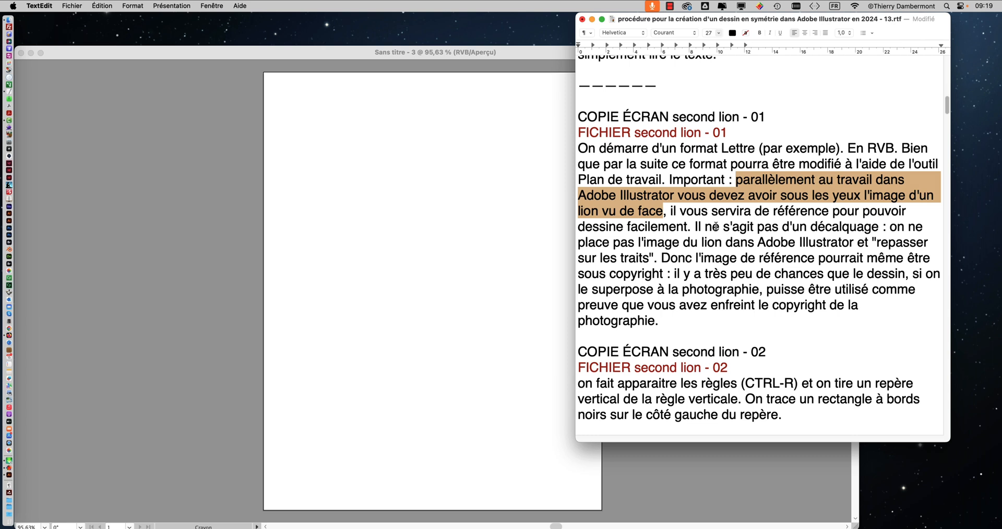
drag(676, 212, 892, 211)
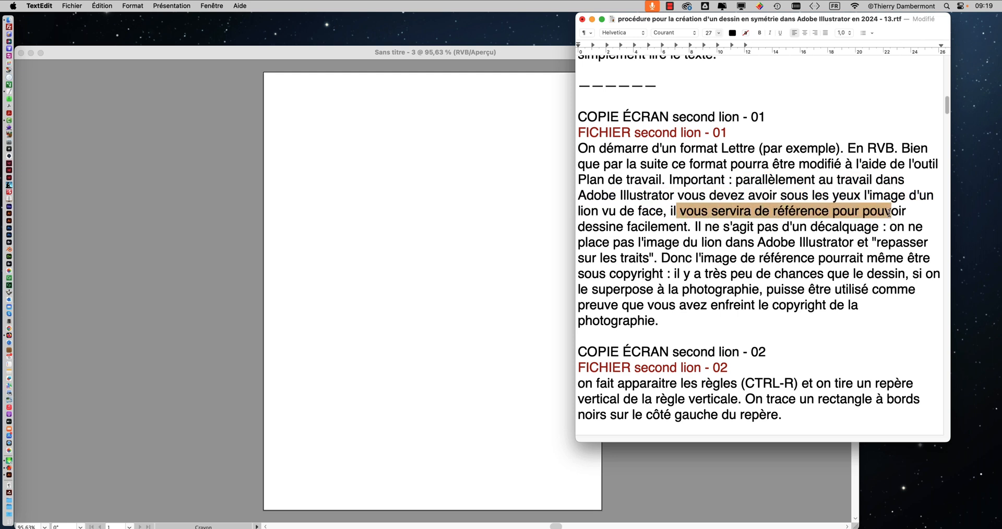
Step: Correct "dessine" to "dessiner" in the second lion - 01 paragraph of the procedure document
click(626, 228)
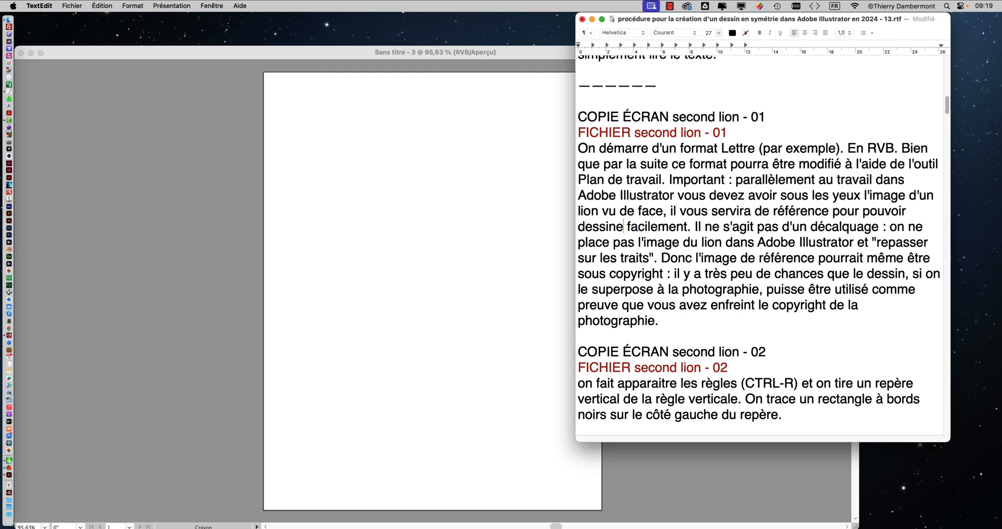
text(r)
Step: Read the rest of the second lion - 01 paragraph on tracing and photo copyright, continuing to the second lion - 02 instructions
drag(710, 227, 916, 243)
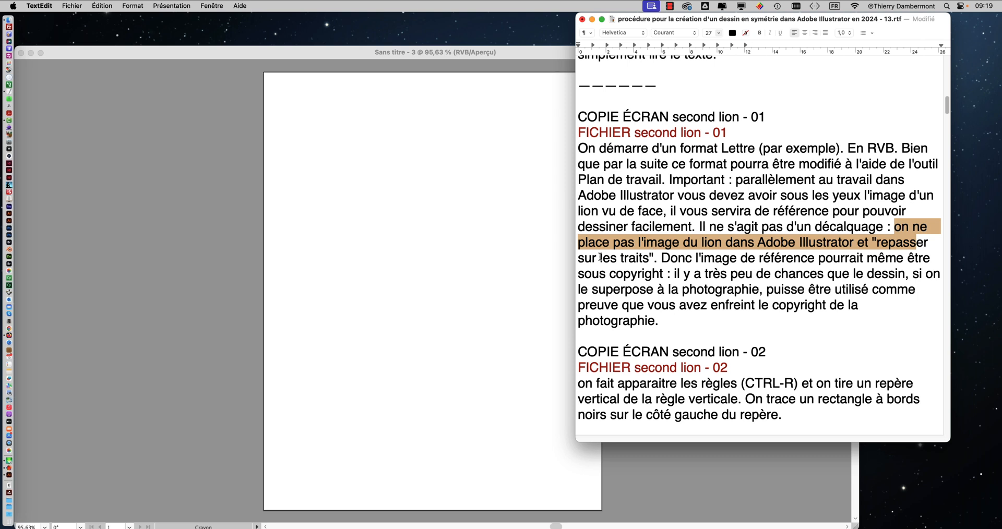
drag(600, 257, 652, 258)
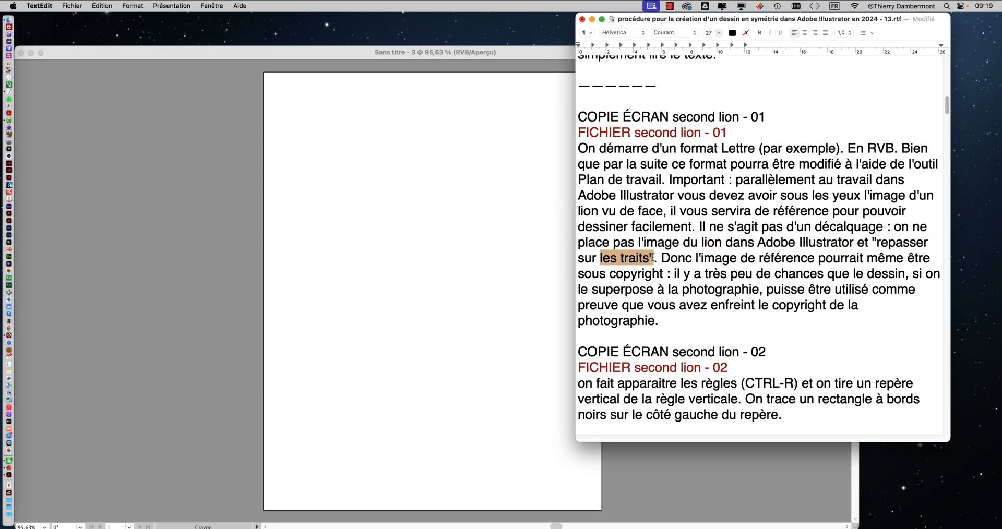
click(661, 258)
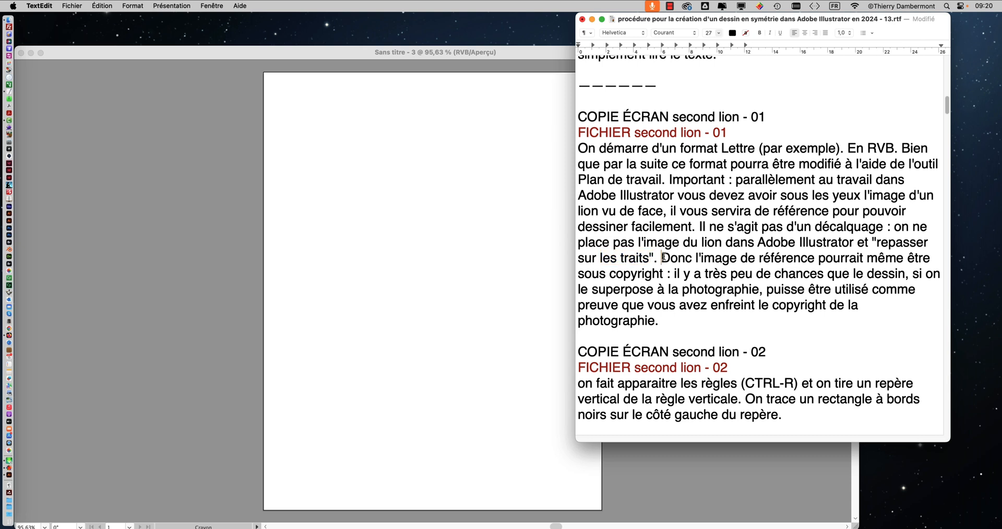
drag(661, 258, 893, 275)
drag(613, 291, 778, 308)
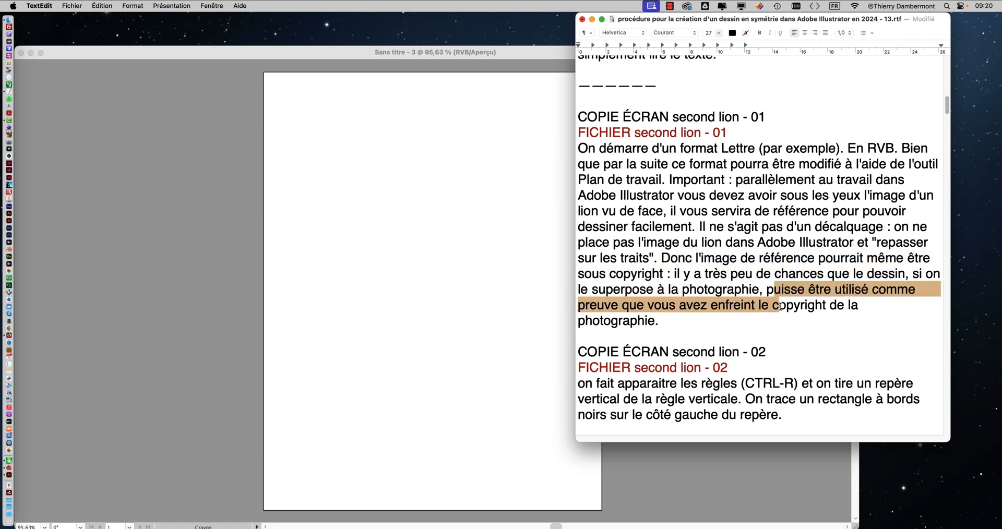
drag(686, 306, 858, 307)
drag(619, 321, 593, 289)
click(654, 320)
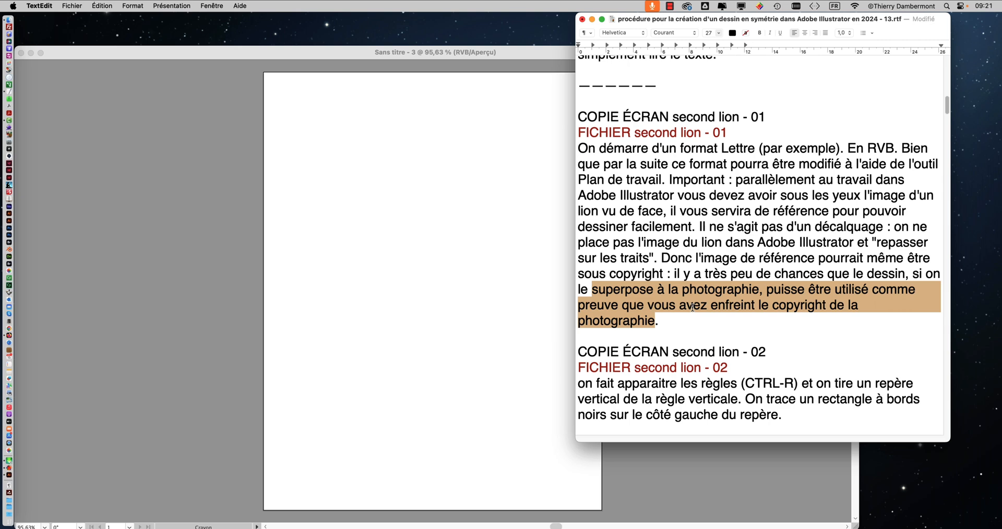
scroll(697, 297, down, 2)
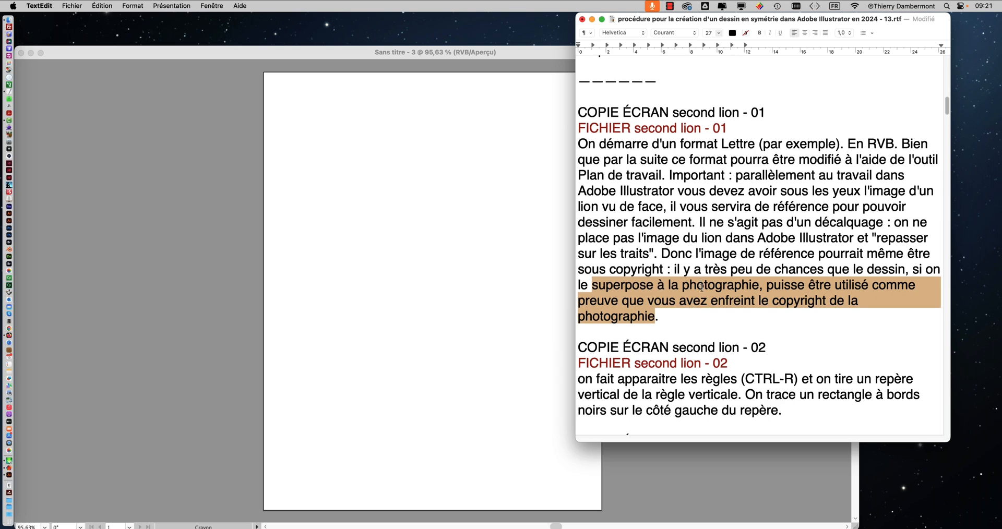
scroll(702, 288, down, 5)
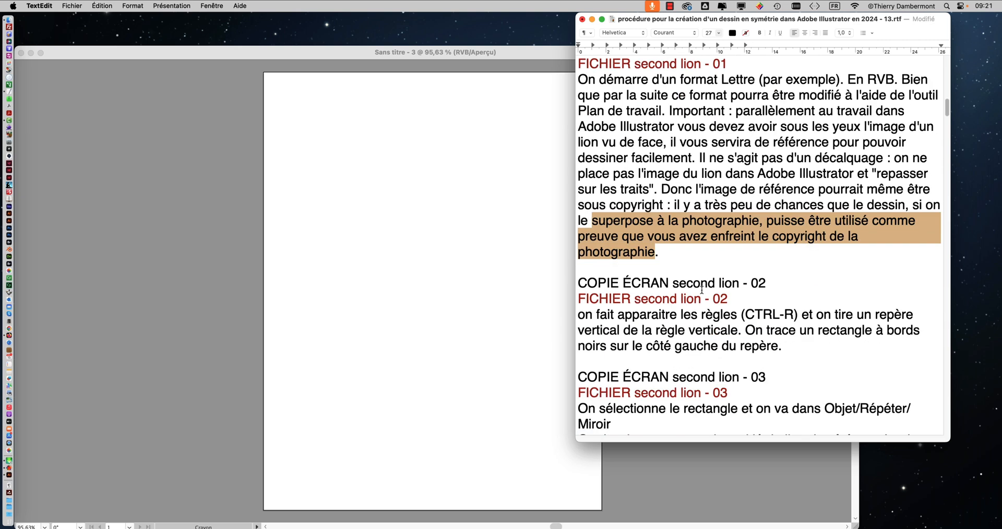
scroll(701, 291, down, 1)
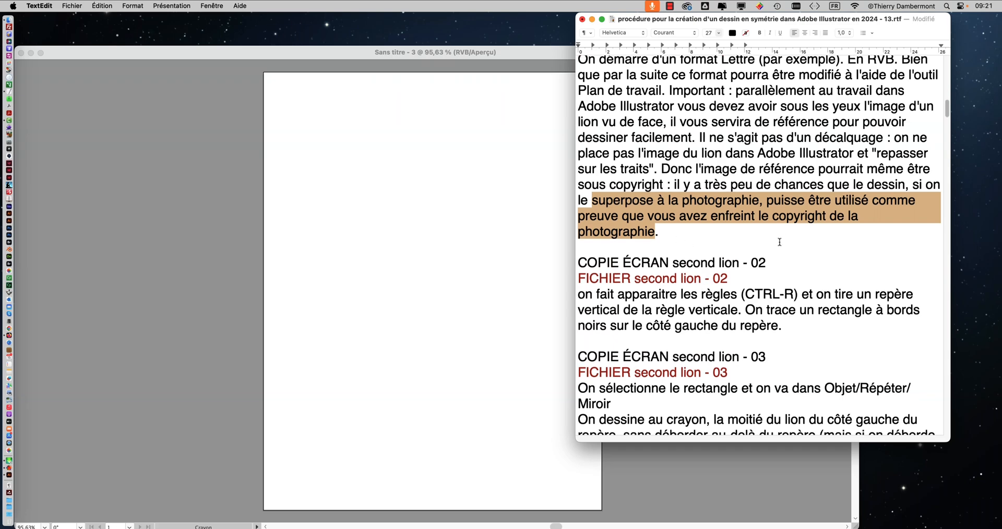
Step: Switch to Firefox and enlarge its window to fill the screen
click(374, 86)
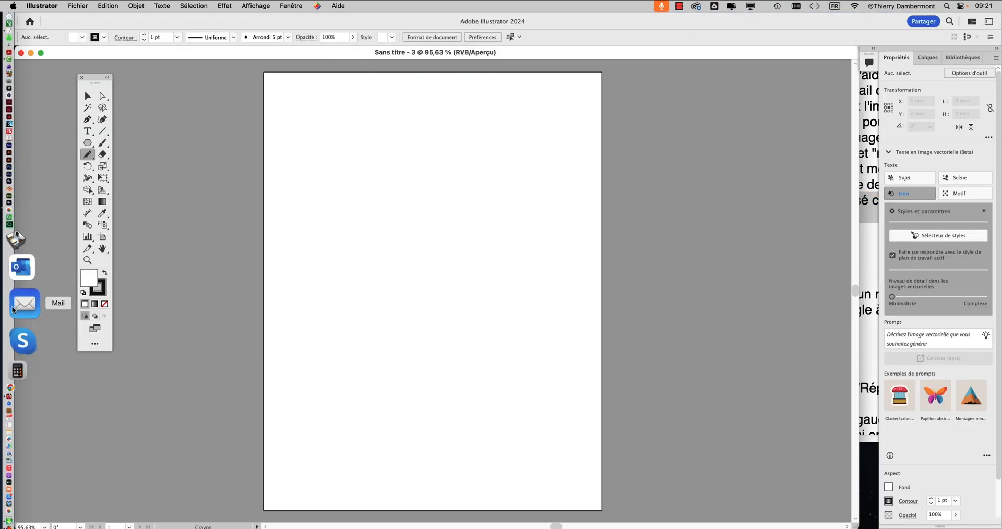
click(24, 336)
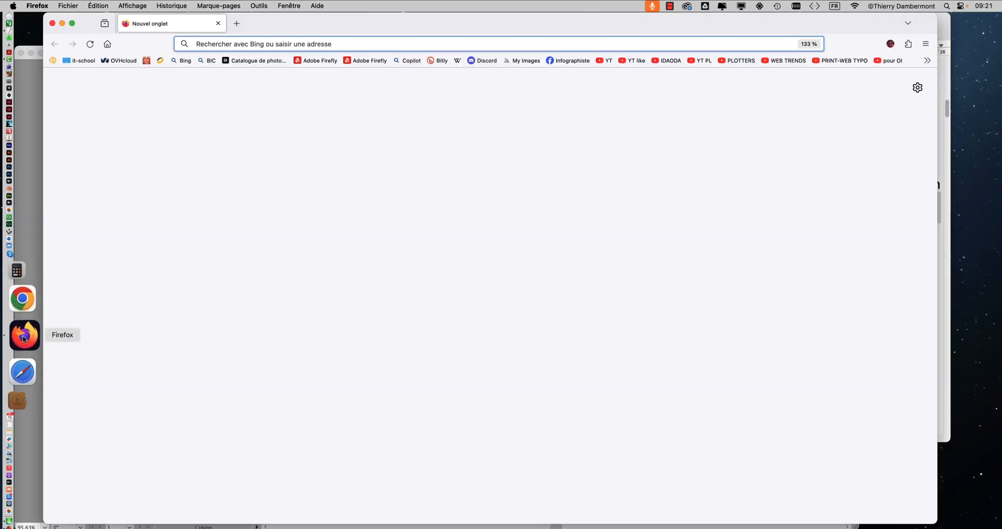
drag(270, 28, 237, 25)
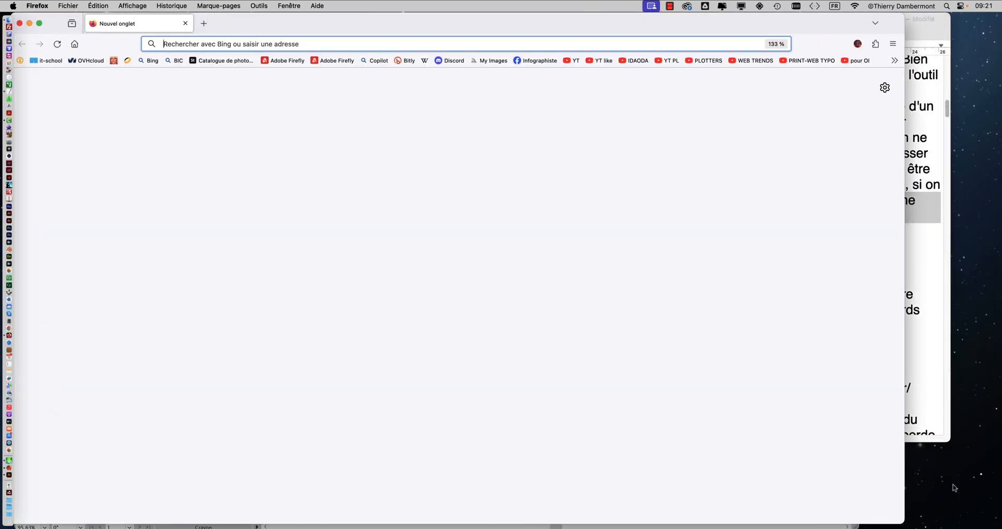
double_click(903, 524)
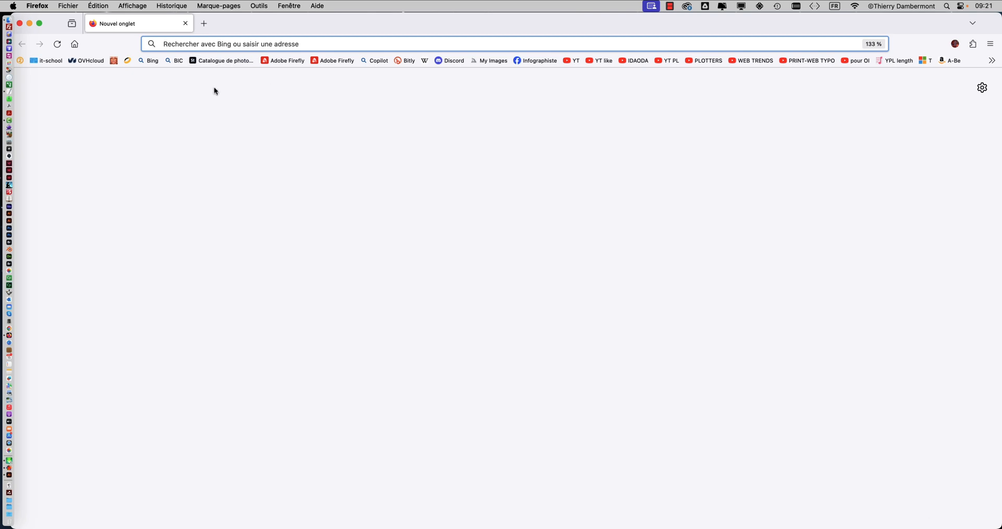
Step: Search Bing for "lion face view" and show the image results
click(155, 61)
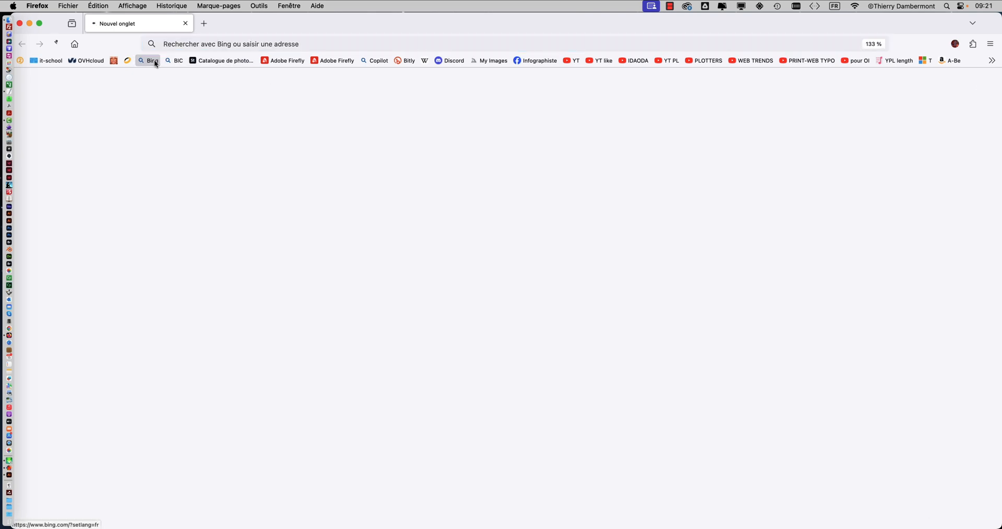
click(384, 171)
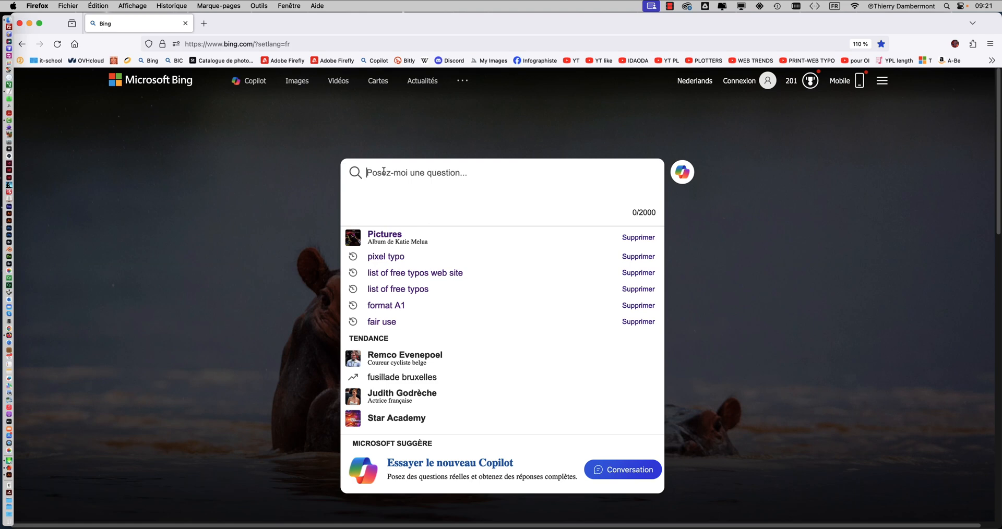
text(lion face vie)
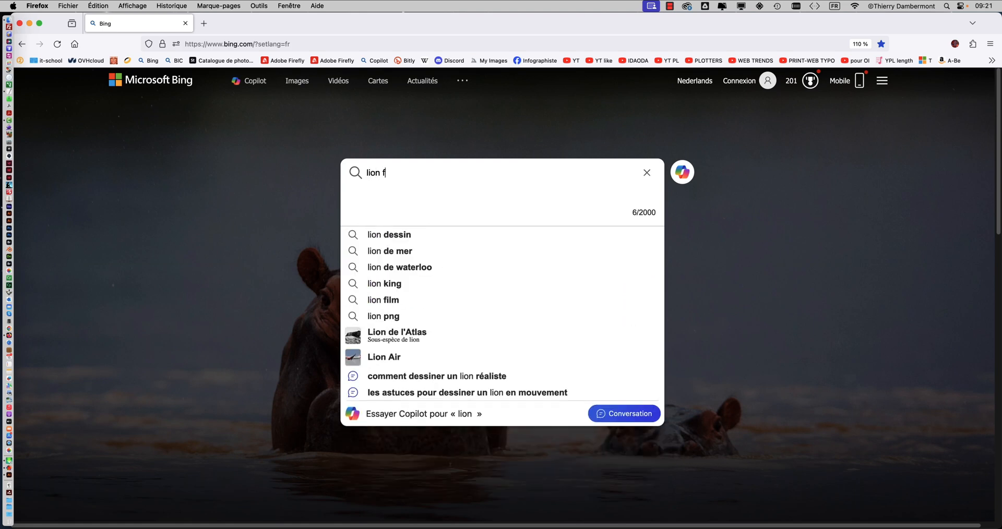
text(w)
key(Return)
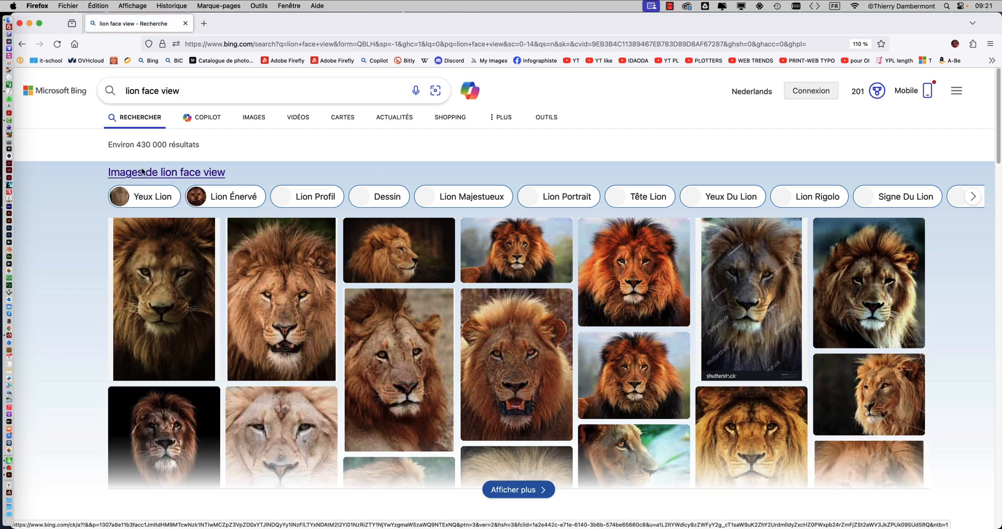
click(255, 117)
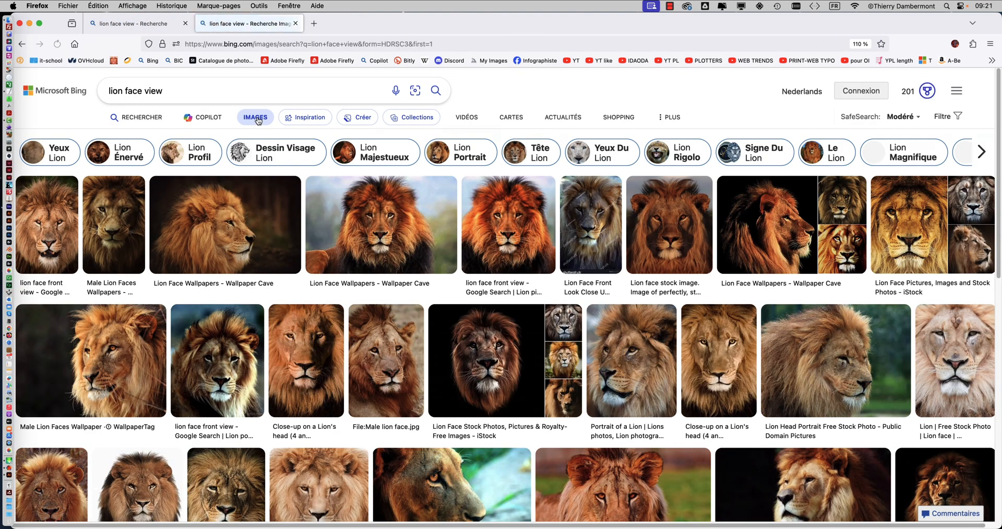
Step: Browse the lion image results and filter them by the public domain licence
scroll(636, 219, down, 5)
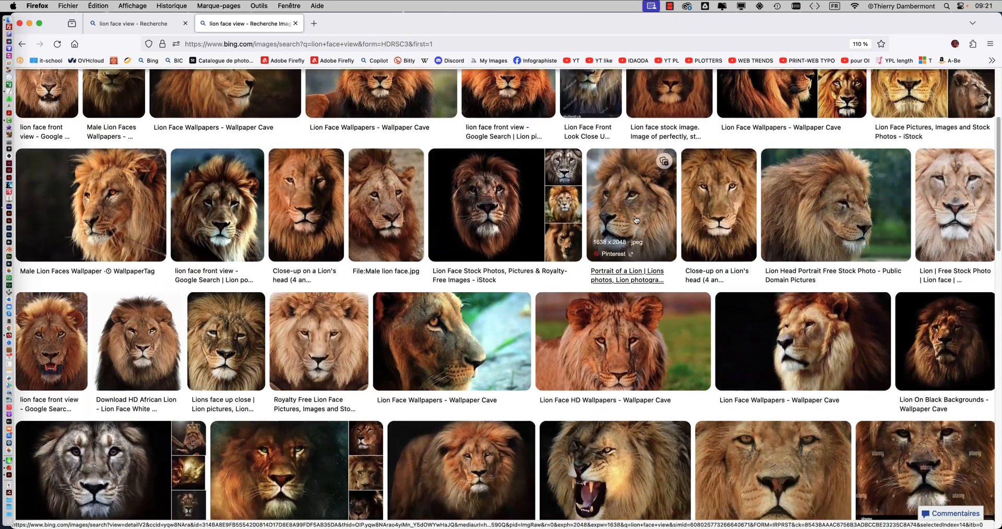
scroll(636, 219, down, 4)
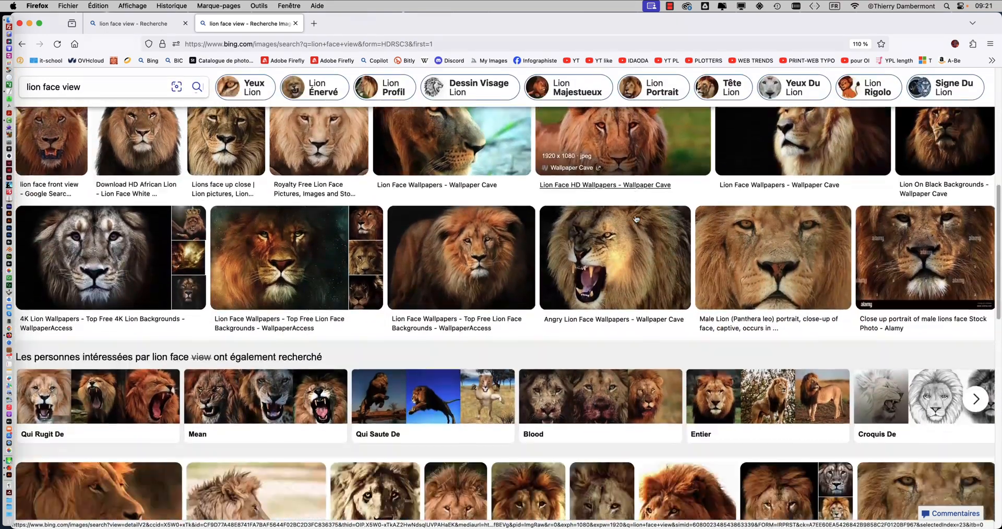
scroll(635, 217, down, 3)
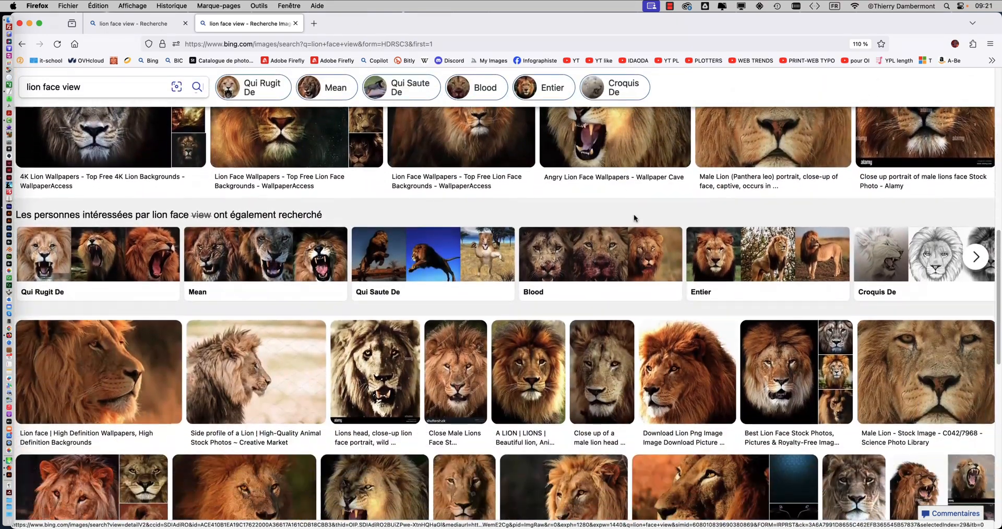
scroll(626, 209, up, 8)
scroll(611, 192, up, 3)
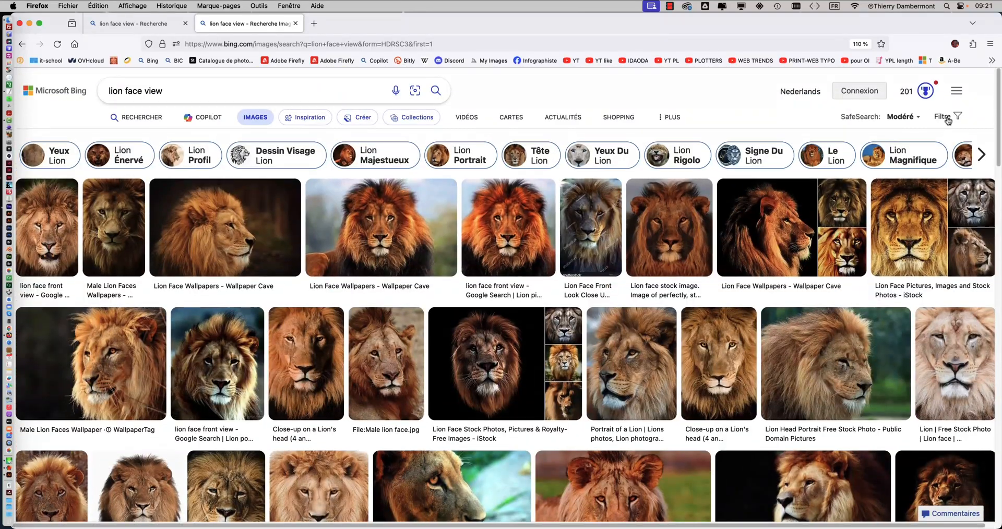
click(947, 120)
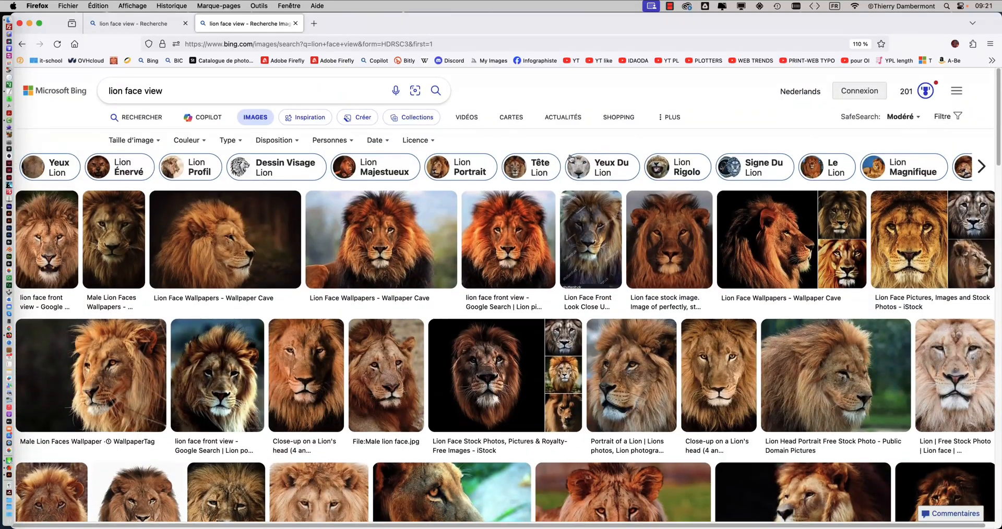
click(417, 146)
click(424, 191)
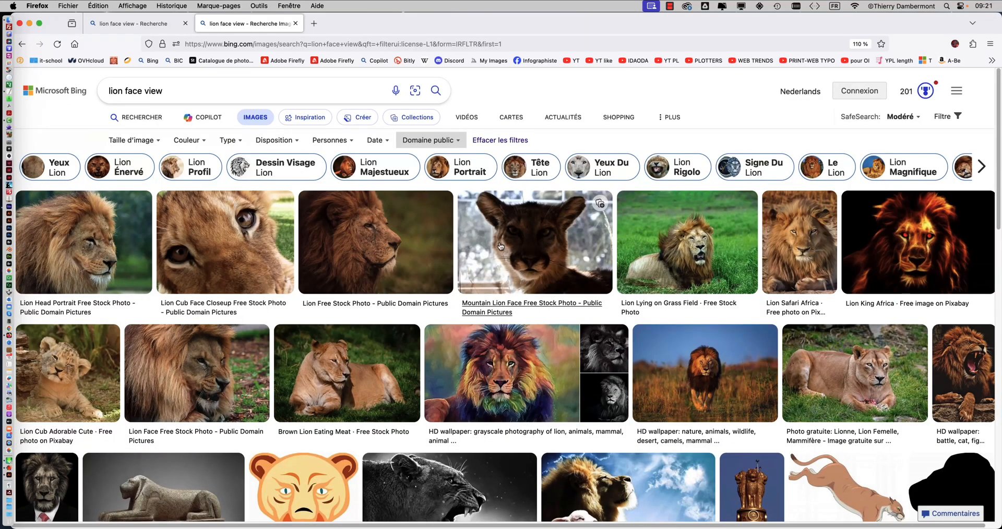
Step: Look through the public domain lion images and change the licence filter to all Creative Commons licences
scroll(527, 254, down, 1)
scroll(527, 254, down, 1)
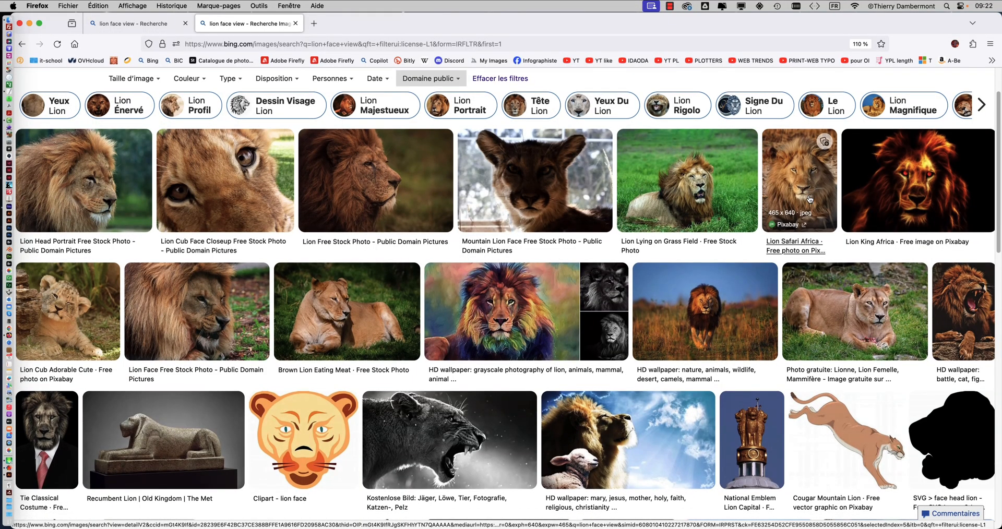
scroll(809, 198, down, 3)
scroll(809, 199, down, 3)
scroll(810, 198, up, 8)
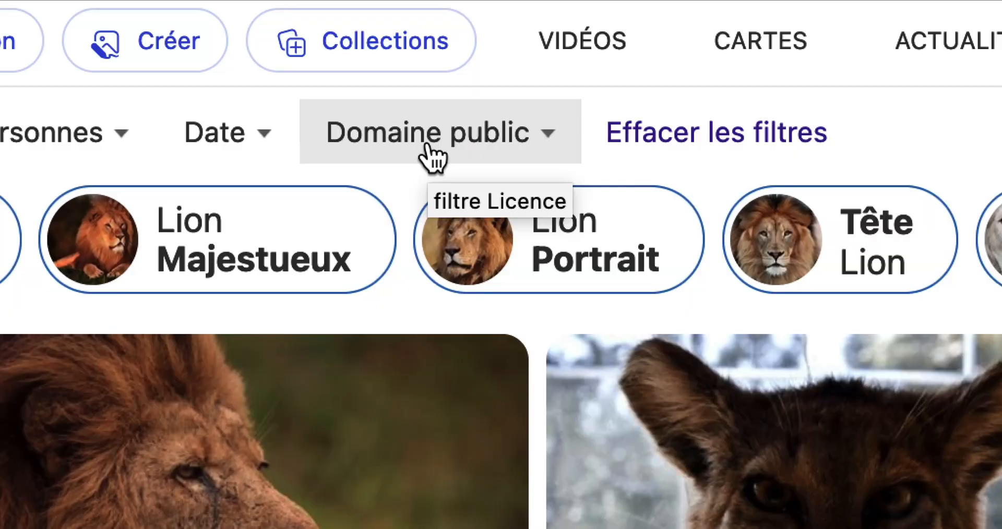
click(428, 141)
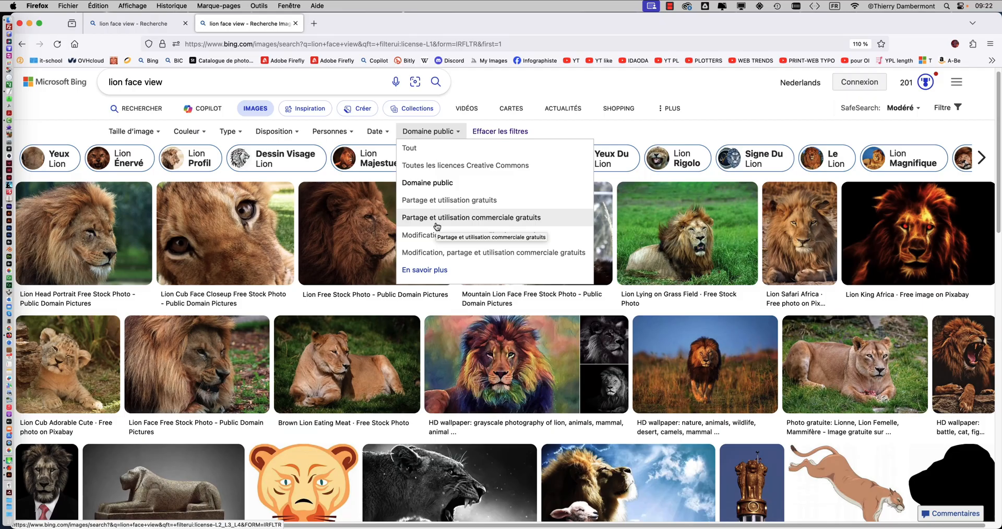
scroll(437, 248, down, 1)
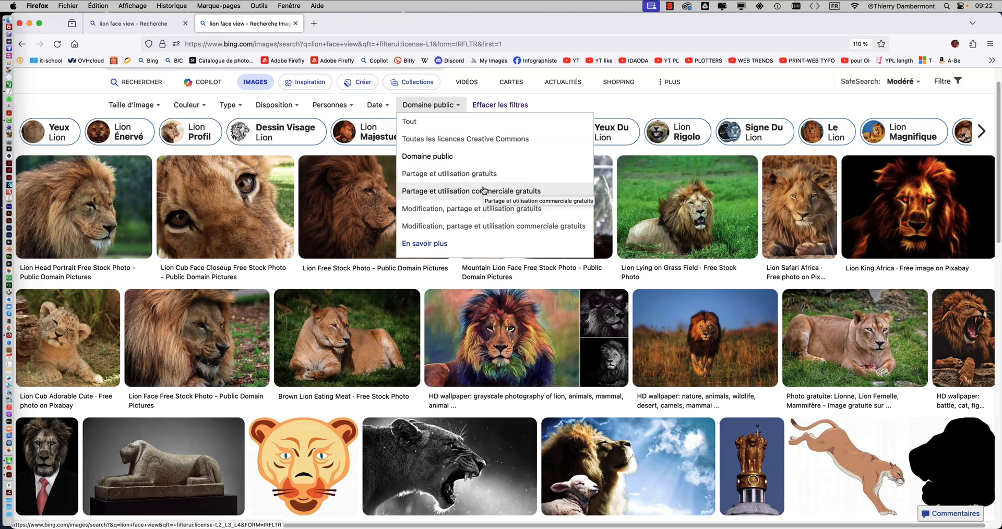
click(470, 139)
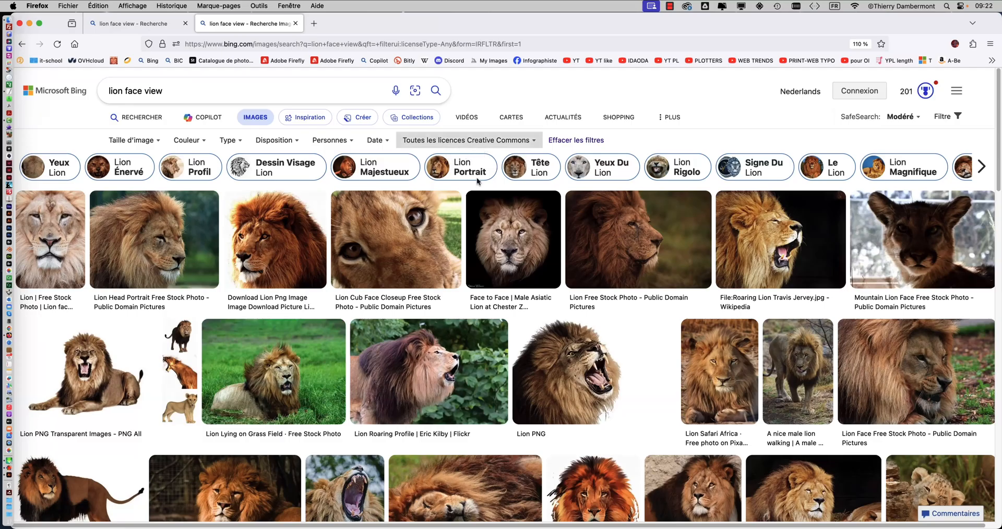
Step: Find the Lion Safari Africa front-view photo and save it as lion-2923947_640.jpg in the symmetry and dynamic painting project folder
scroll(527, 248, down, 1)
scroll(526, 248, down, 5)
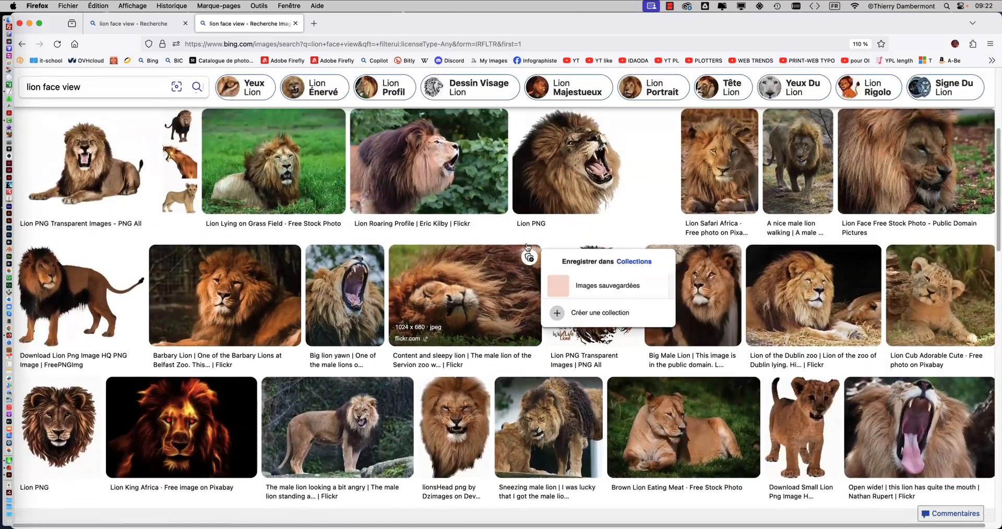
scroll(527, 247, up, 2)
click(727, 232)
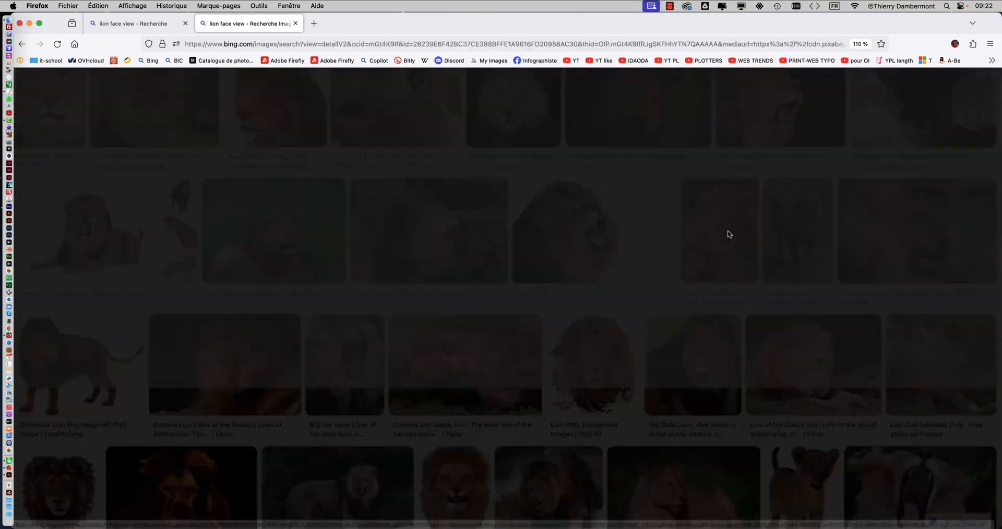
click(419, 409)
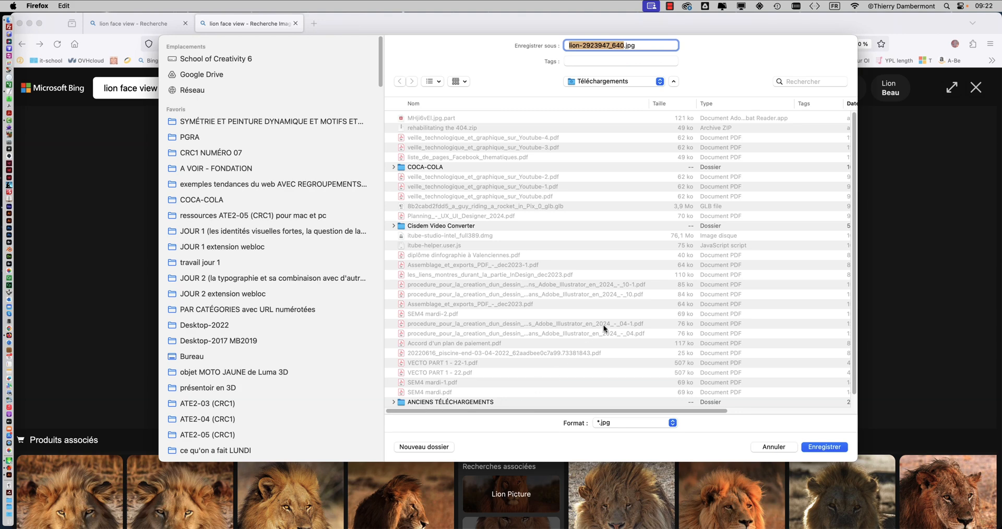
click(271, 121)
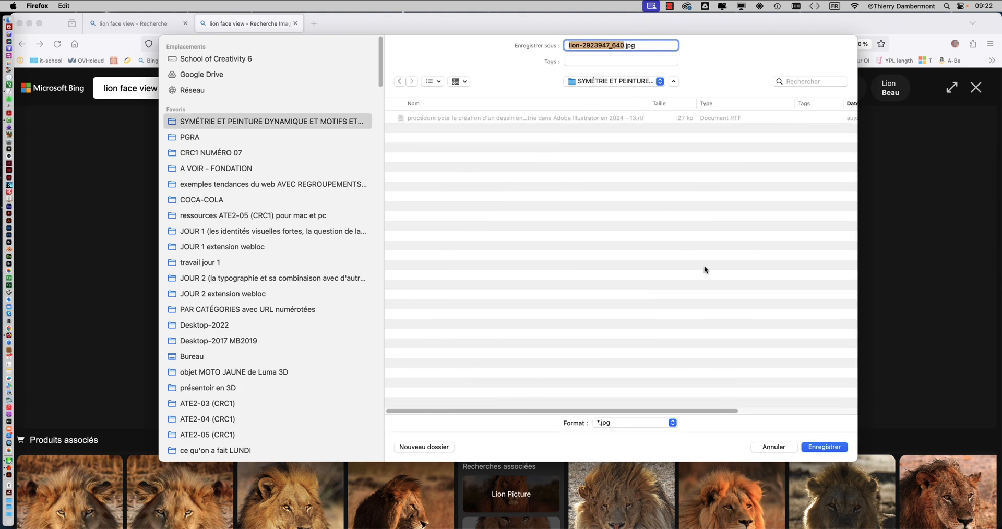
click(818, 446)
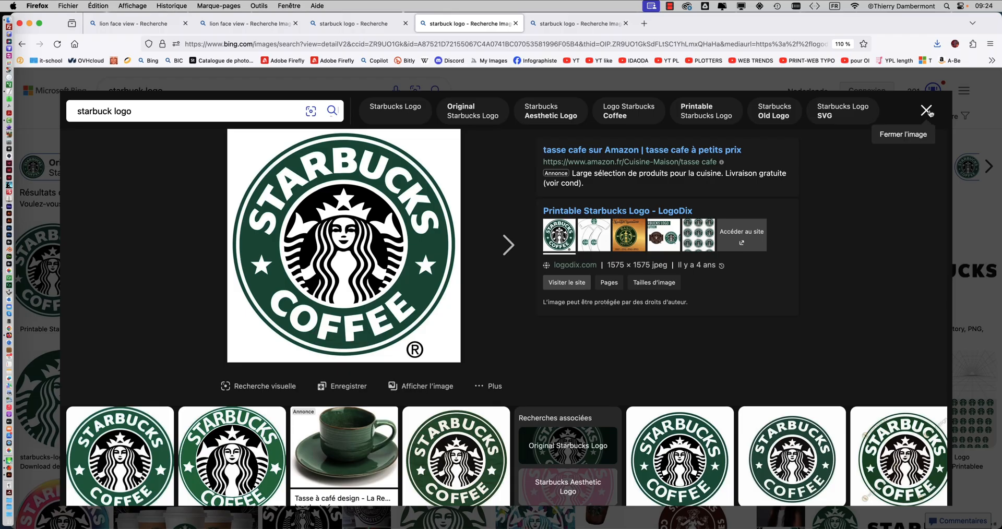
Step: Close the Starbucks logo searches and the browser window, and return to the written procedure in TextEdit
click(926, 111)
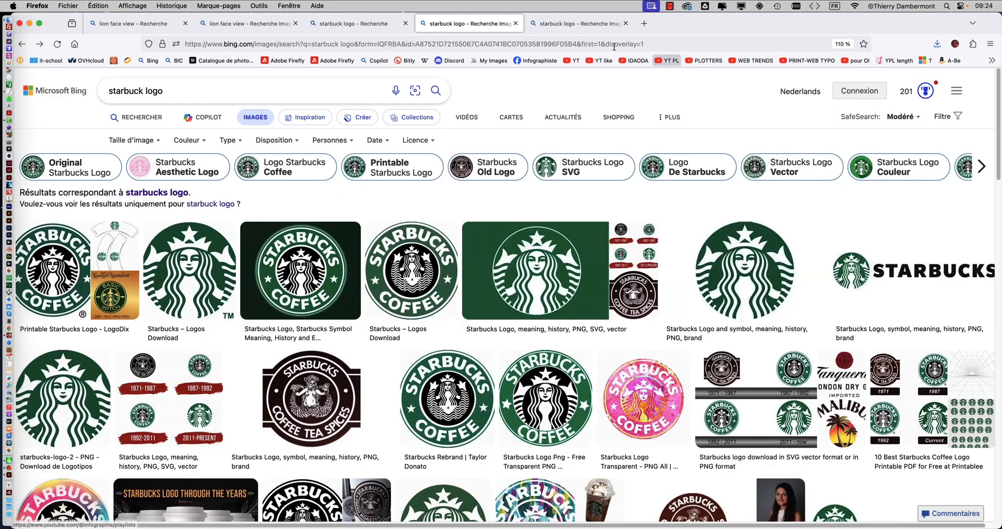
click(516, 24)
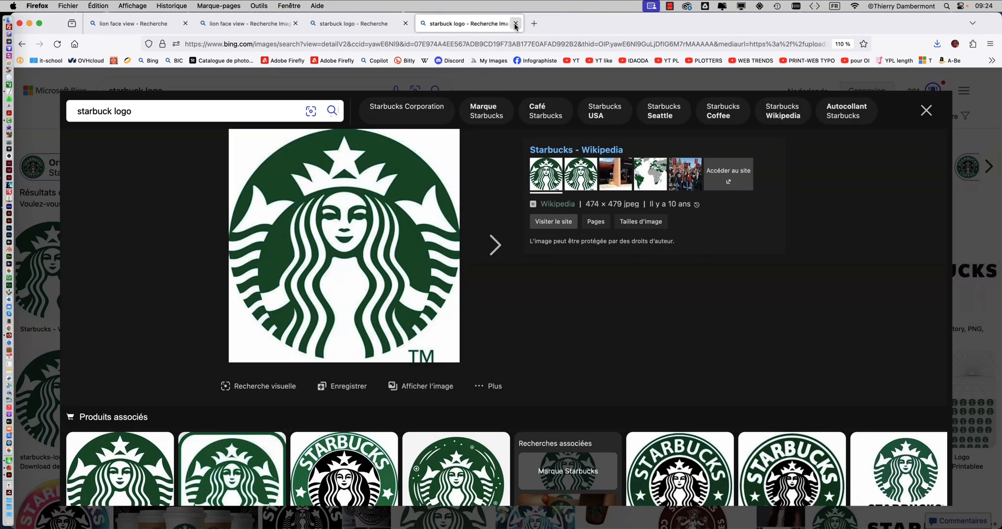
click(516, 24)
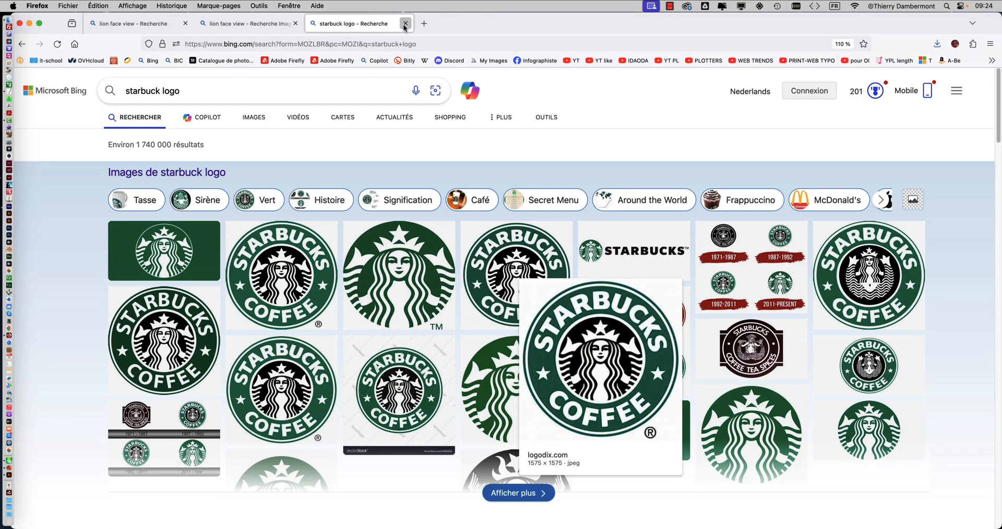
click(405, 24)
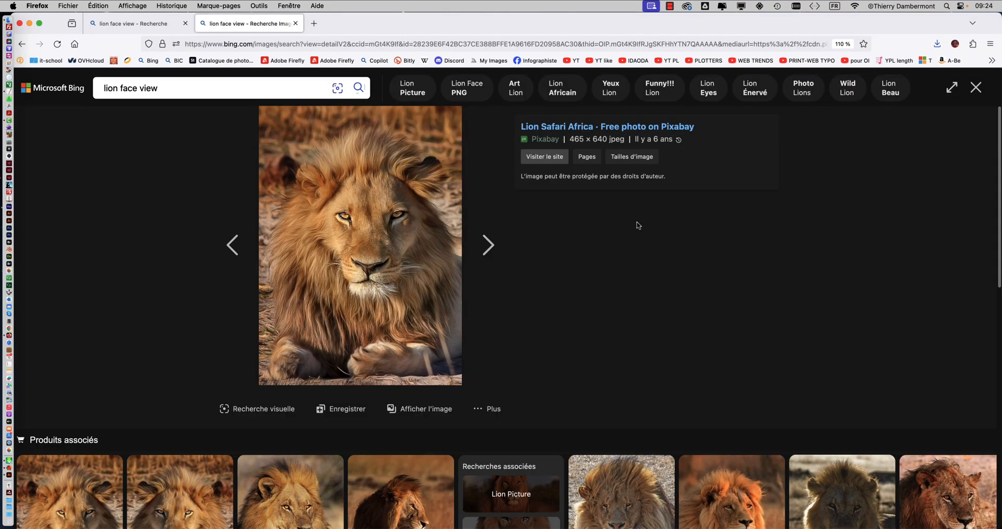
click(19, 23)
click(921, 253)
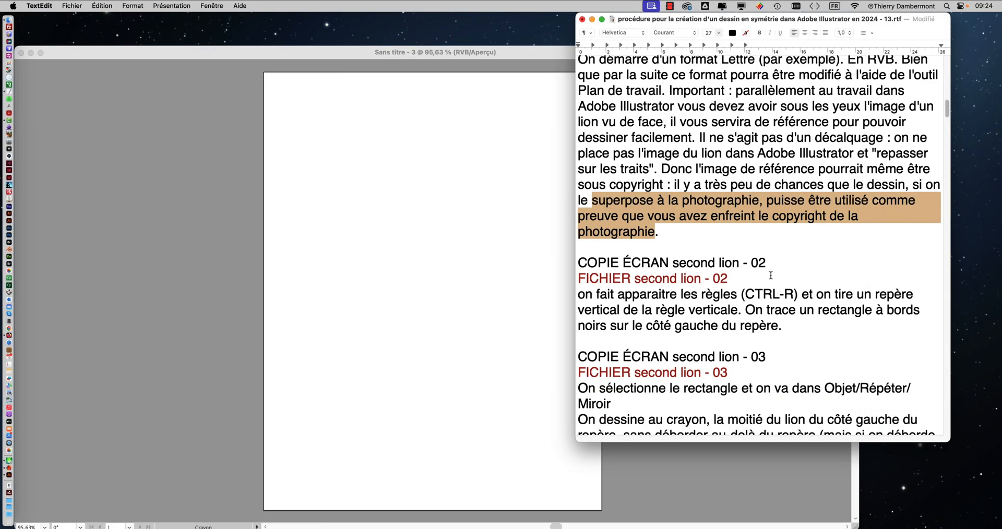
scroll(697, 246, down, 4)
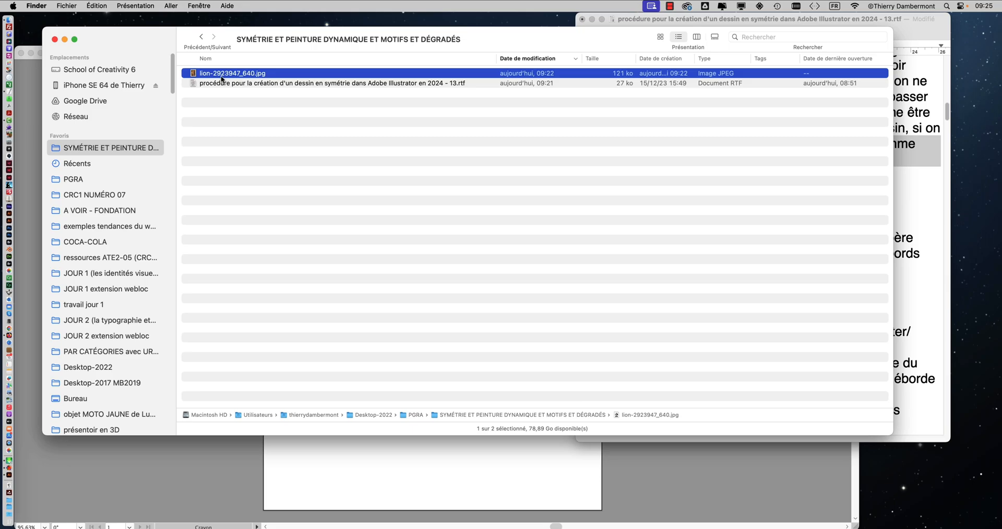
Step: Preview the saved lion-2923947_640.jpg reference image in Finder
key(space)
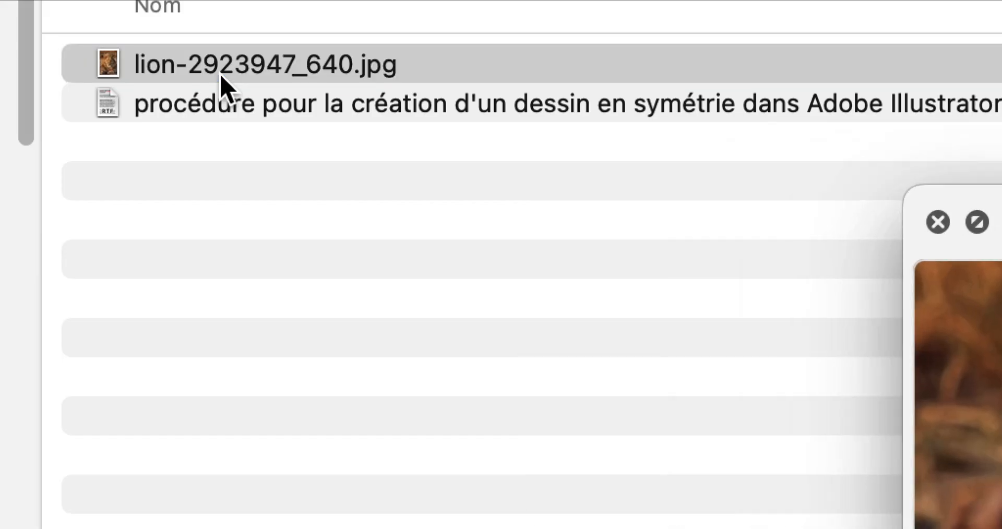
key(space)
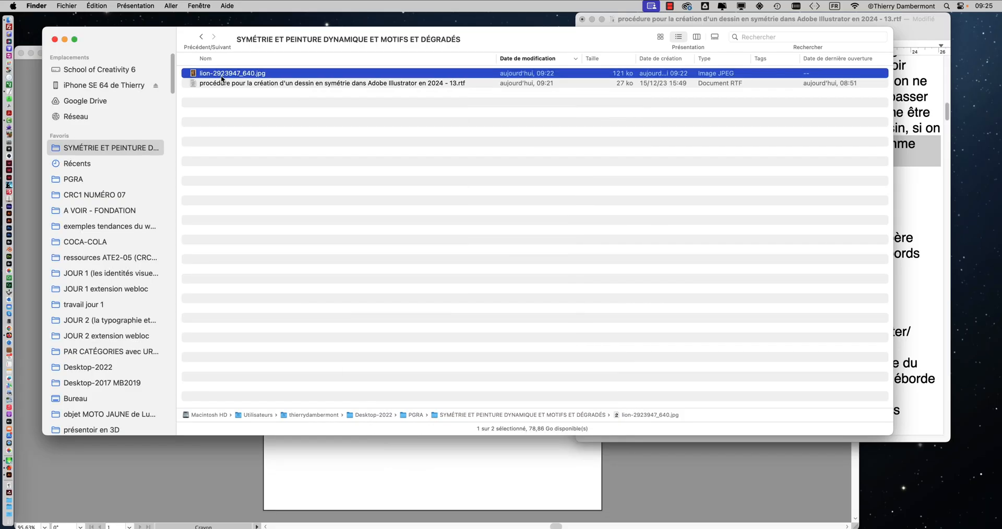
key(space)
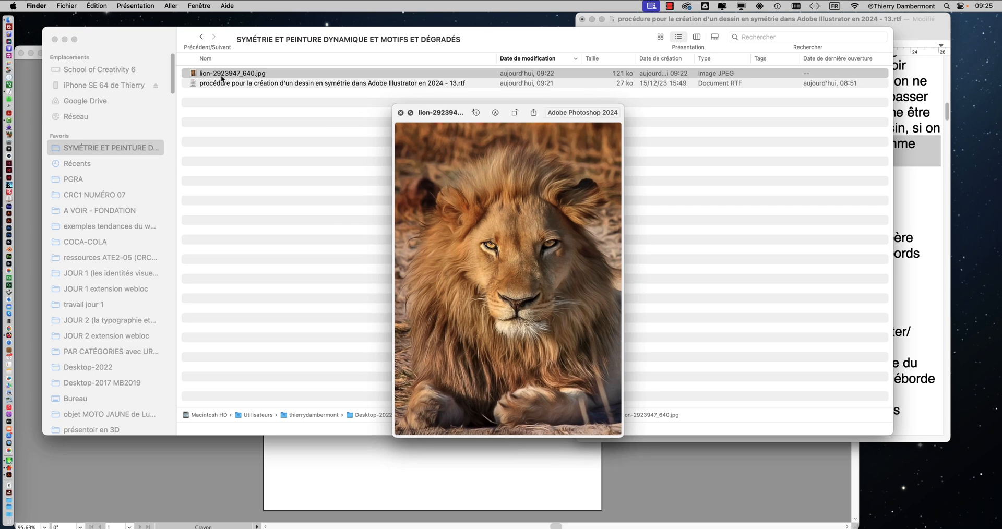
key(space)
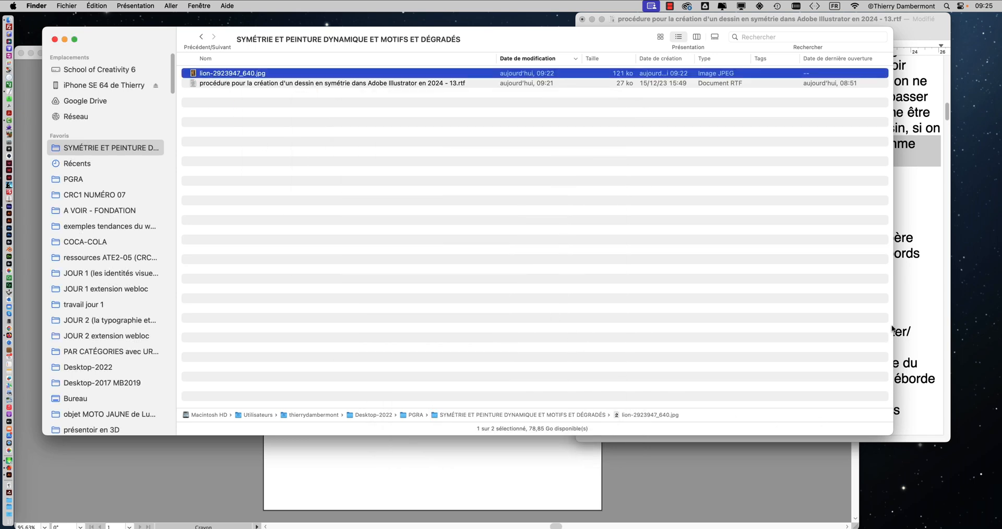
Step: Switch to the procedure in TextEdit and highlight the instructions on showing the rulers and pulling a vertical guide
click(892, 329)
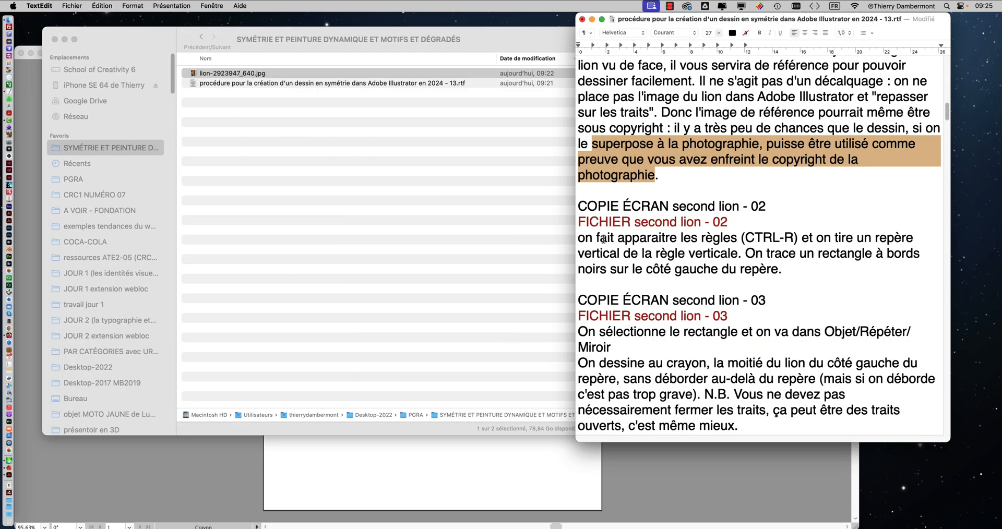
drag(603, 239, 856, 239)
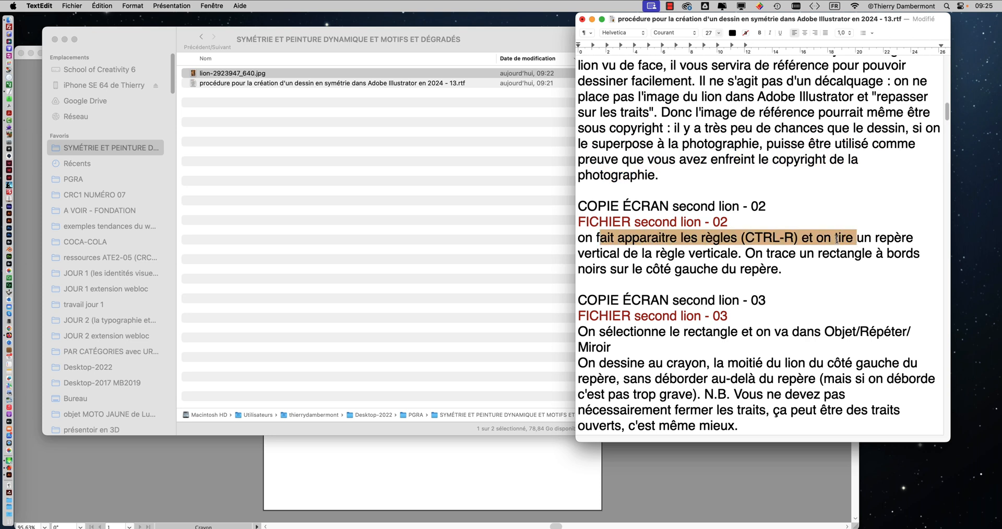
click(837, 238)
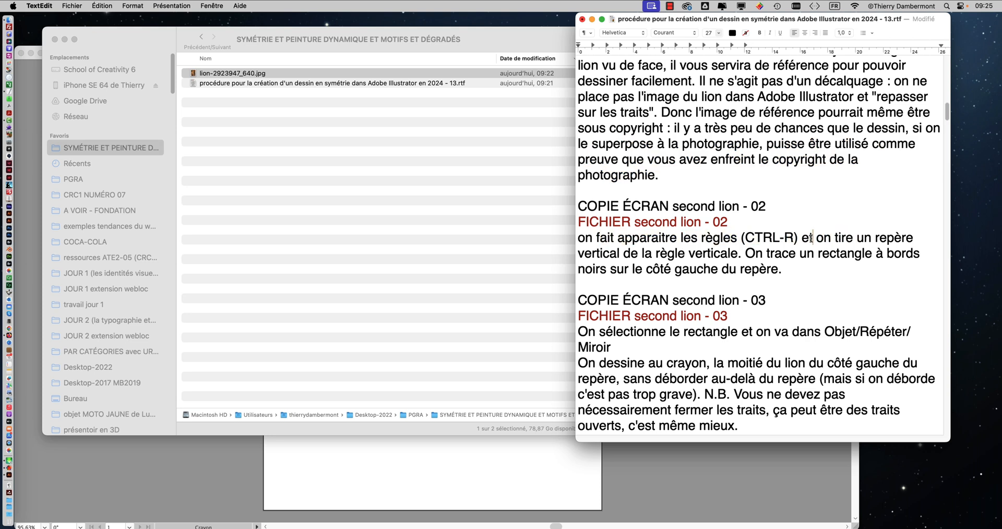
drag(812, 238, 737, 254)
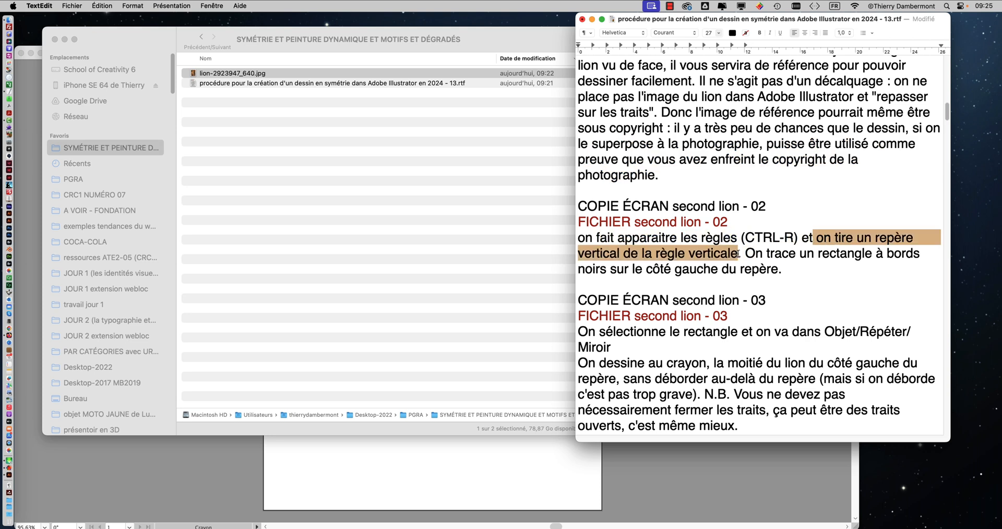
Step: Switch to Illustrator and show the rulers in the blank document
click(207, 456)
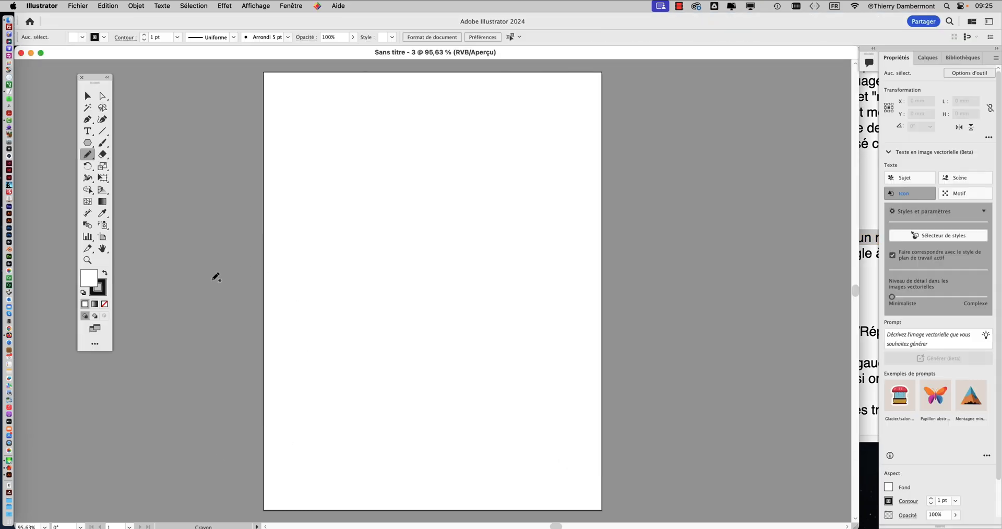
key(super)
key(super+r)
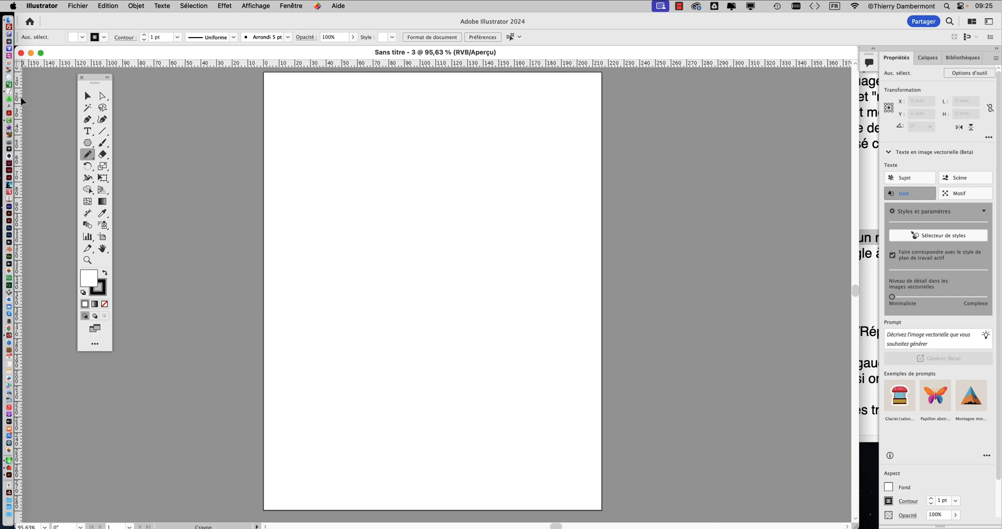
Step: Place a vertical ruler guide near the middle of the artboard, at X about 106.9 mm
drag(17, 98, 19, 98)
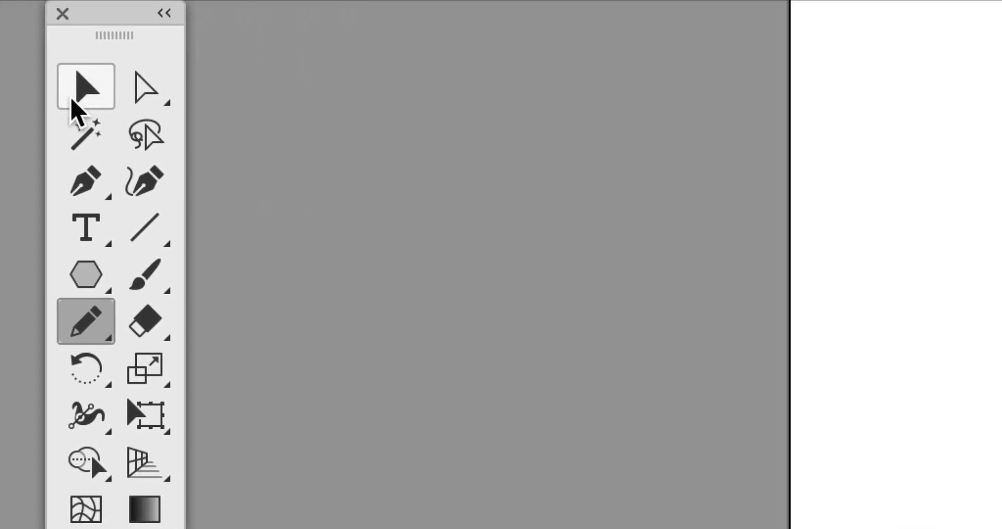
click(291, 98)
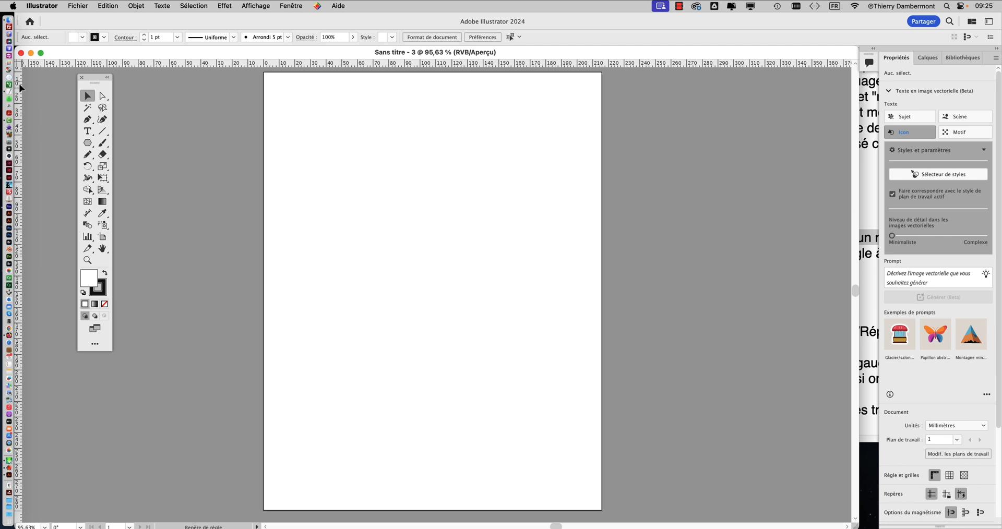
drag(18, 85, 431, 221)
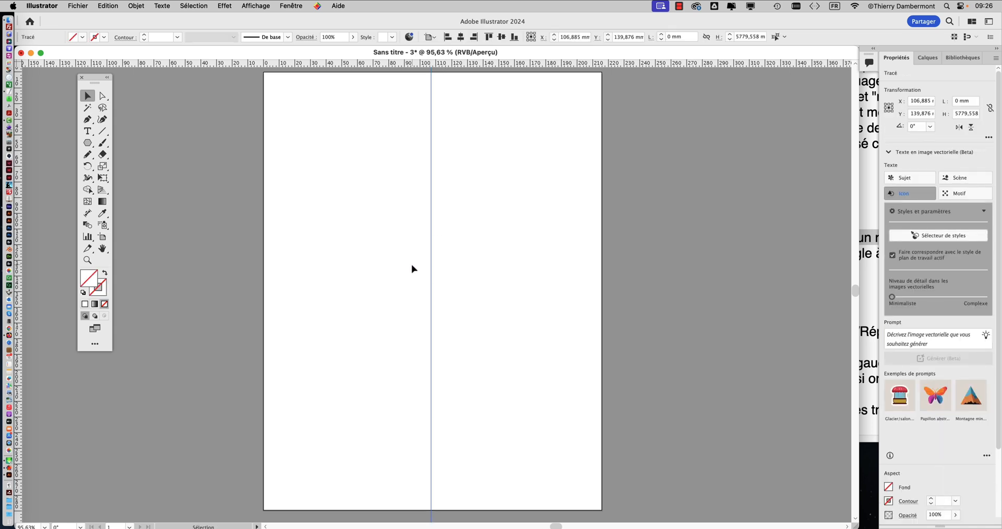
Step: Switch to TextEdit and insert the sentence "On verrouille ce repère." before "On trace un rectangle" in the second lion - 02 section
click(863, 238)
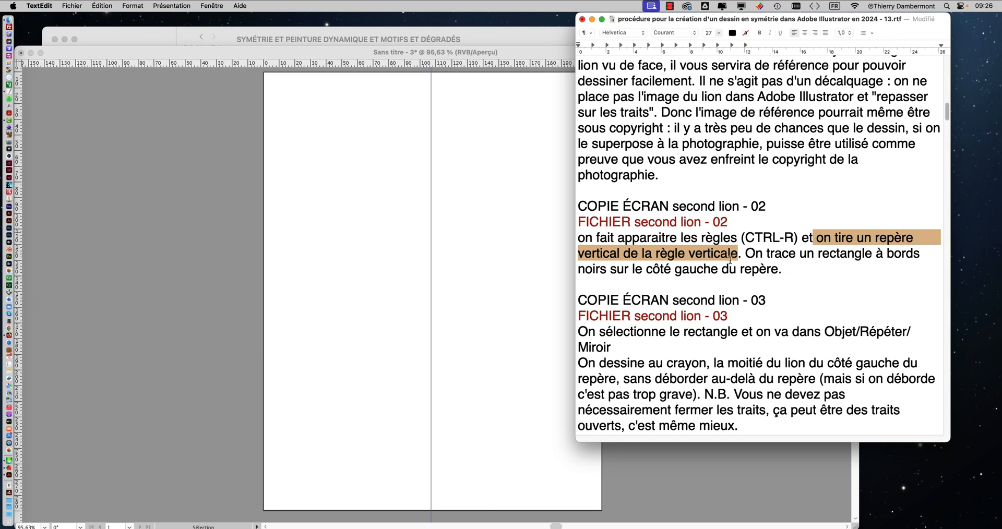
click(746, 253)
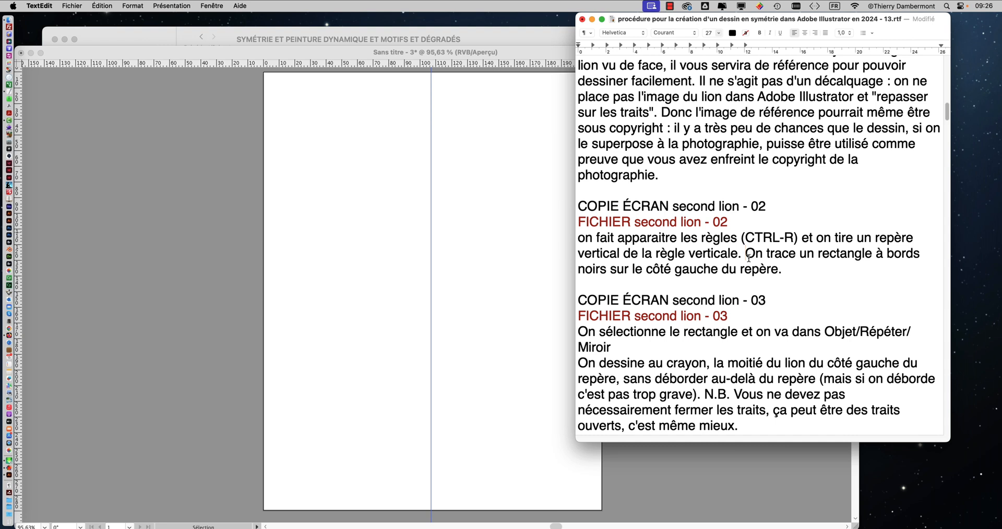
text(On verr)
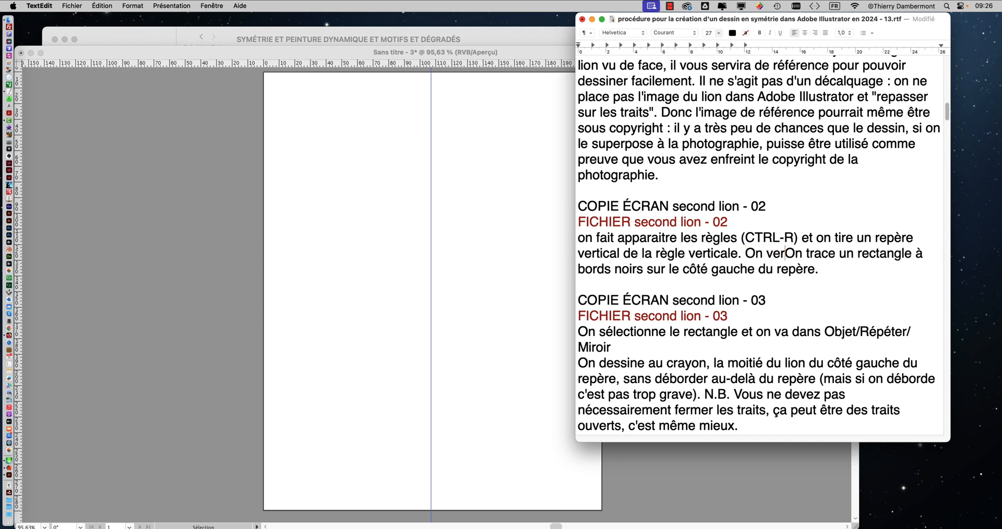
text(ouille ce repè)
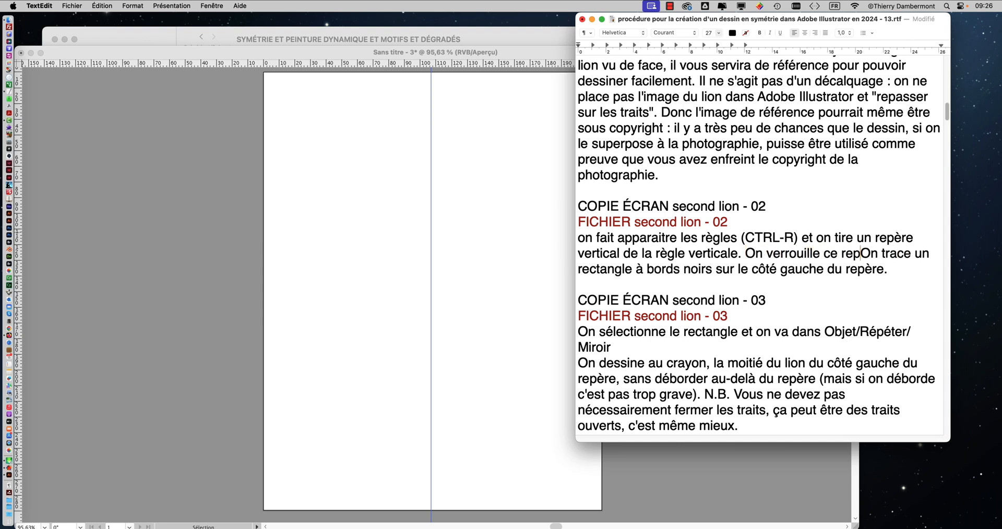
text(re)
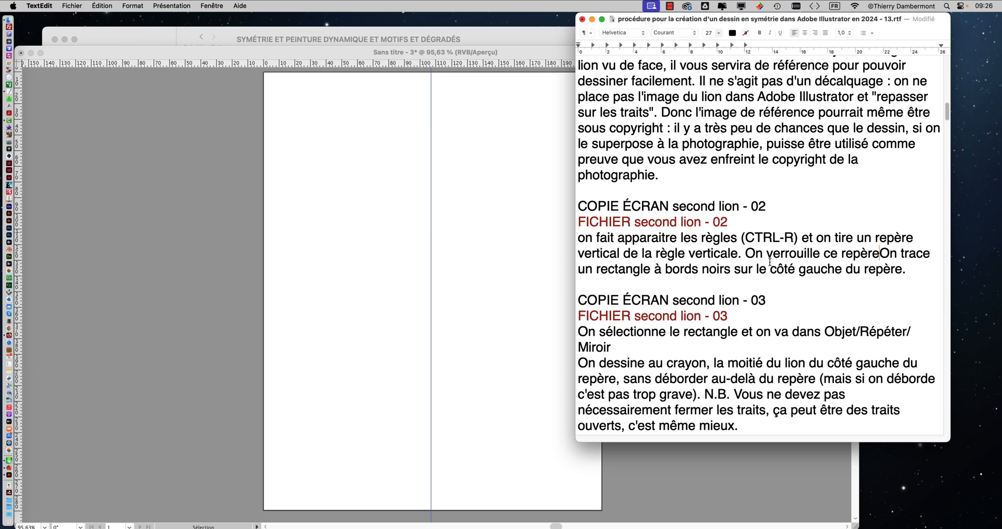
text(.)
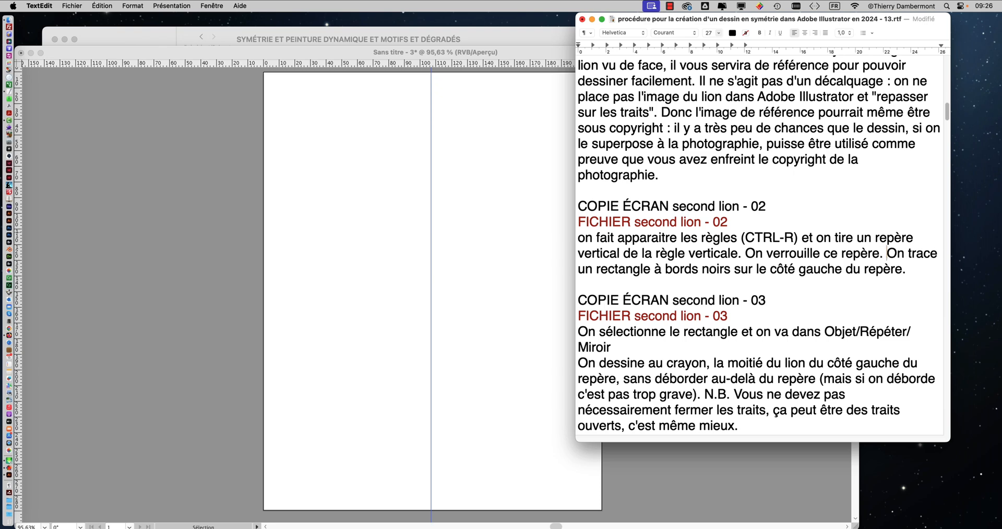
Step: Switch to Illustrator and lock the guides
click(373, 57)
click(144, 5)
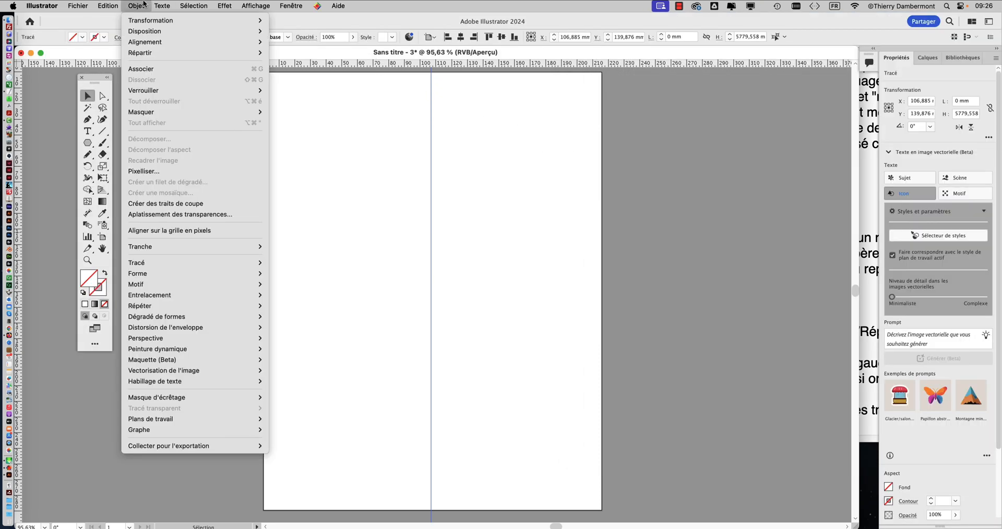
mouse_move(268, 4)
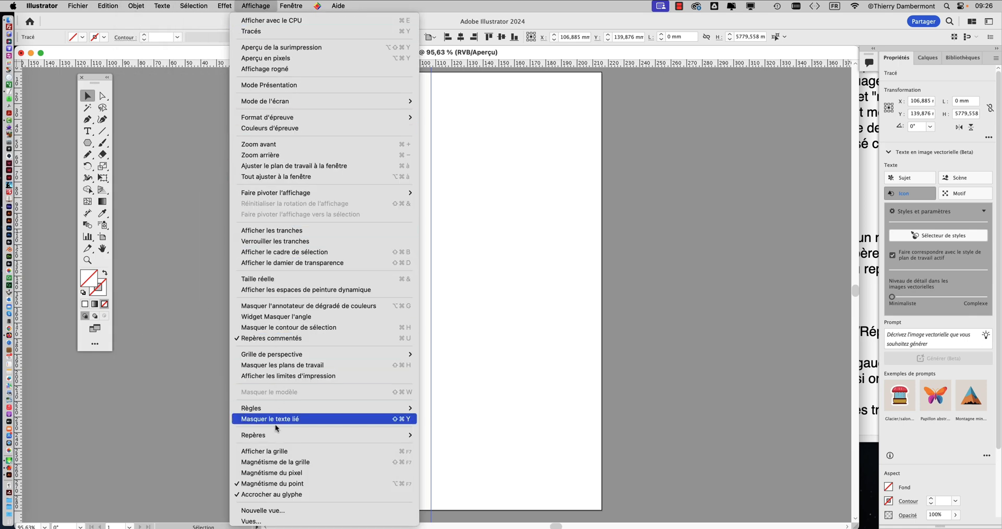
mouse_move(275, 437)
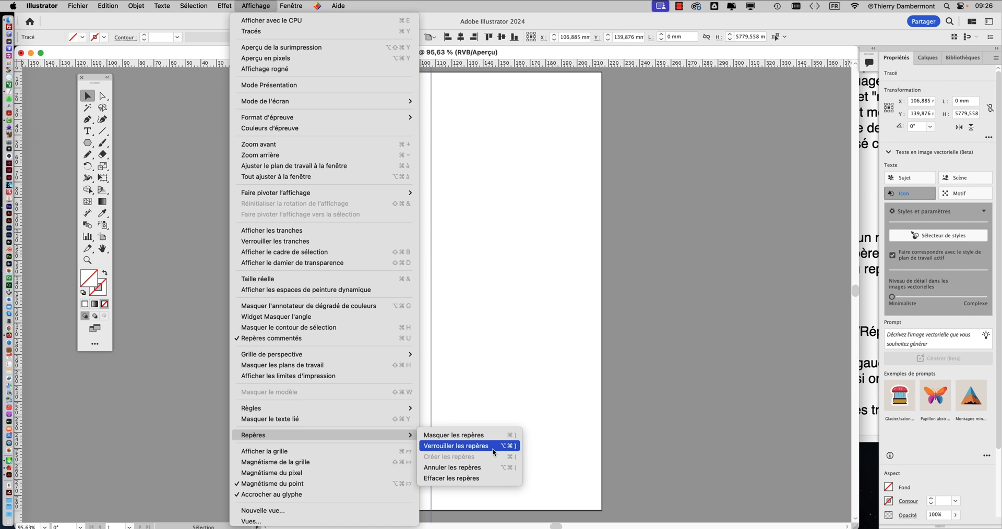
click(493, 447)
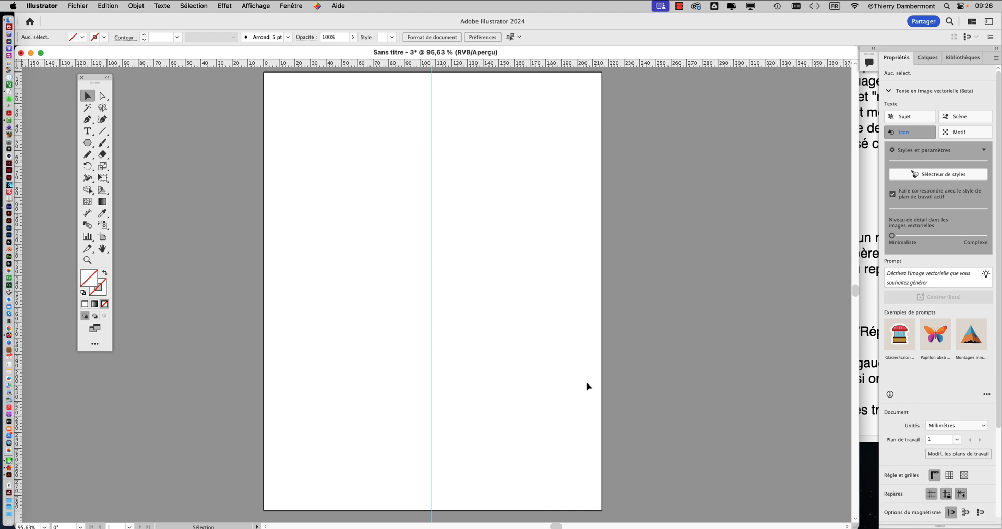
Step: Show the document's layers and float them separately beside the artboard
click(281, 5)
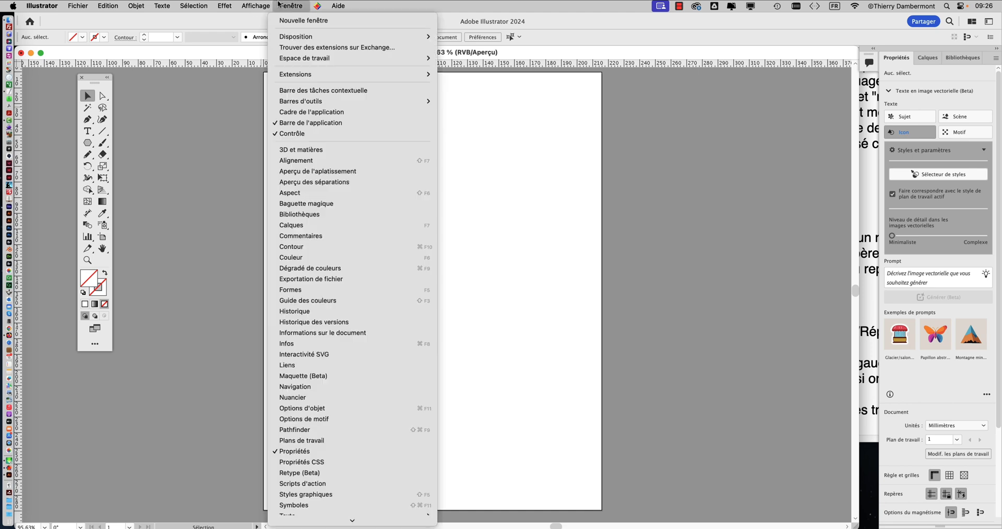
click(313, 225)
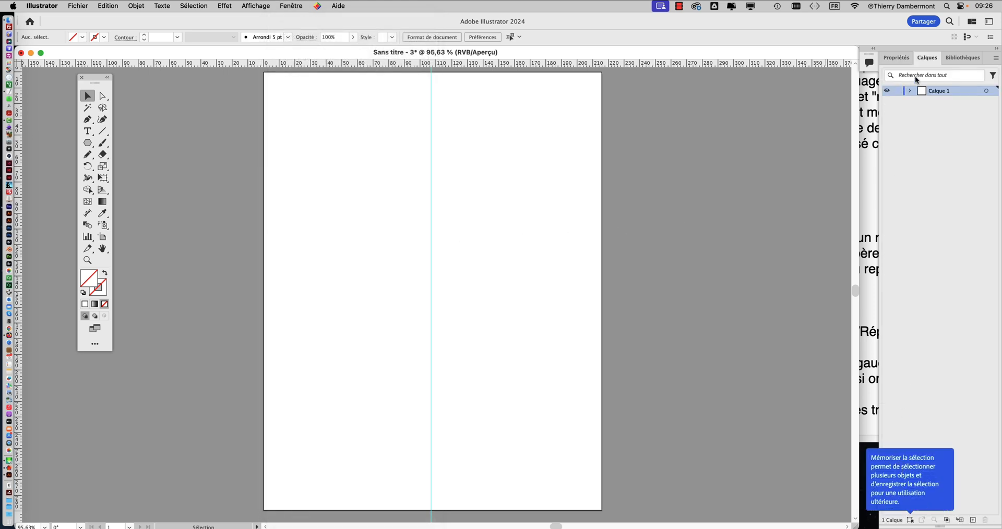
drag(927, 57, 587, 42)
drag(686, 141, 697, 186)
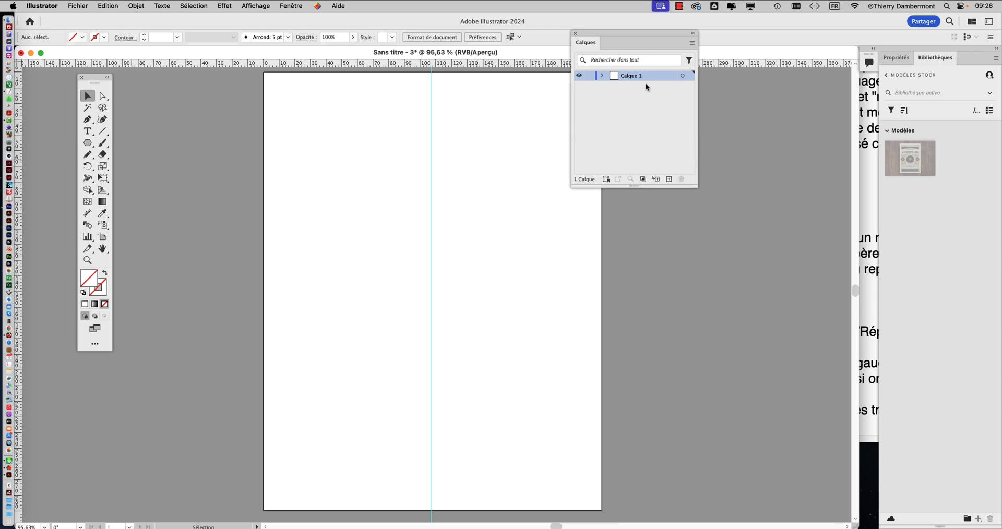
drag(619, 41, 671, 115)
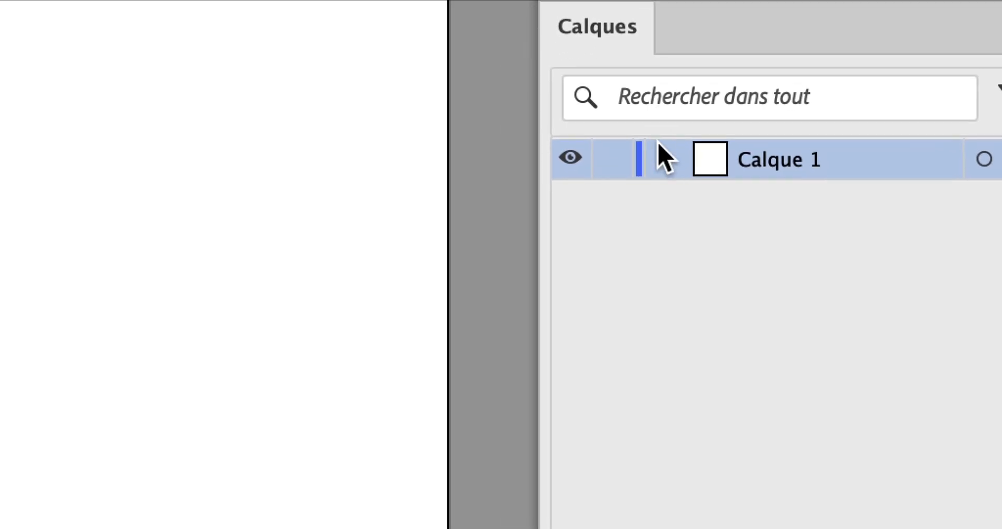
Step: Expand Calque 1 and lock its guide entry
click(604, 280)
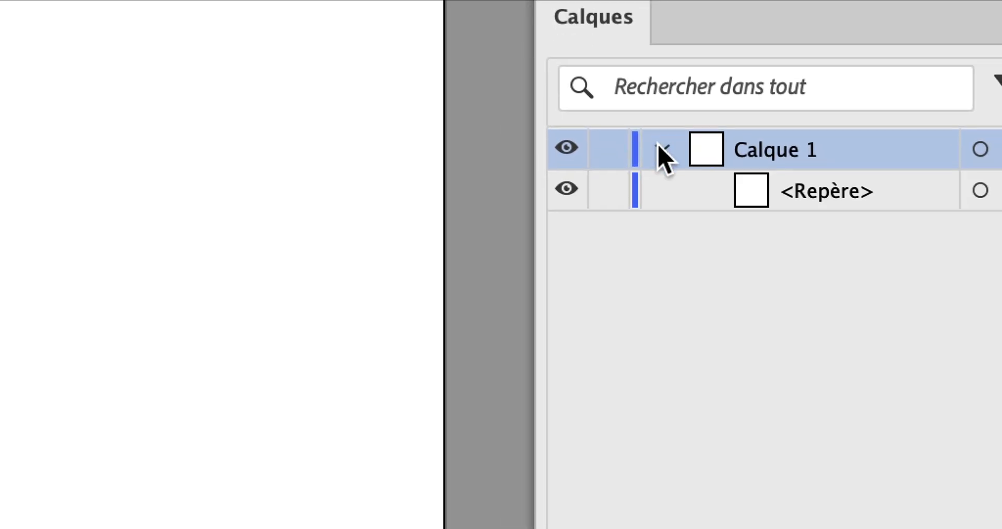
click(604, 157)
click(604, 157)
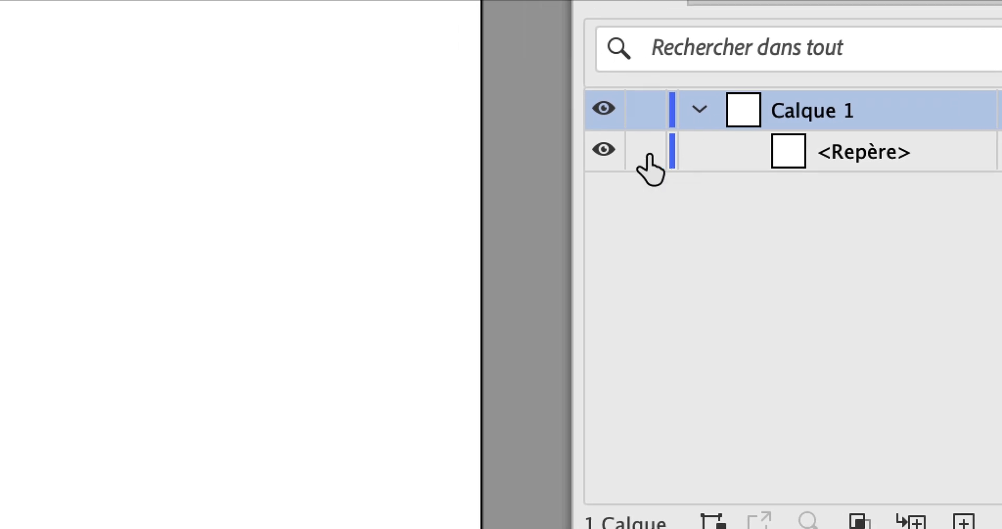
click(604, 156)
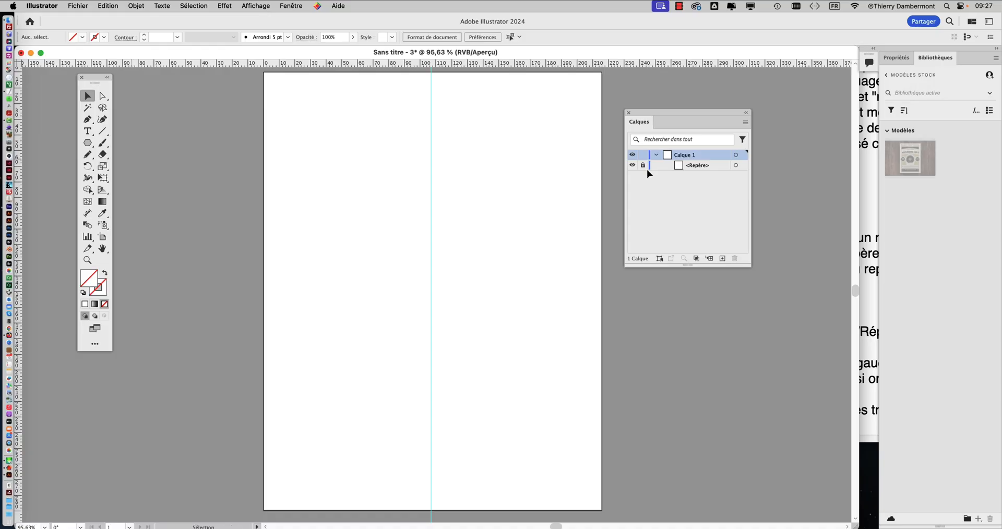
Step: Switch to TextEdit and highlight "On trace un rectangle à bords noirs sur le côté gauche du repère." in the second lion - 02 section
click(863, 262)
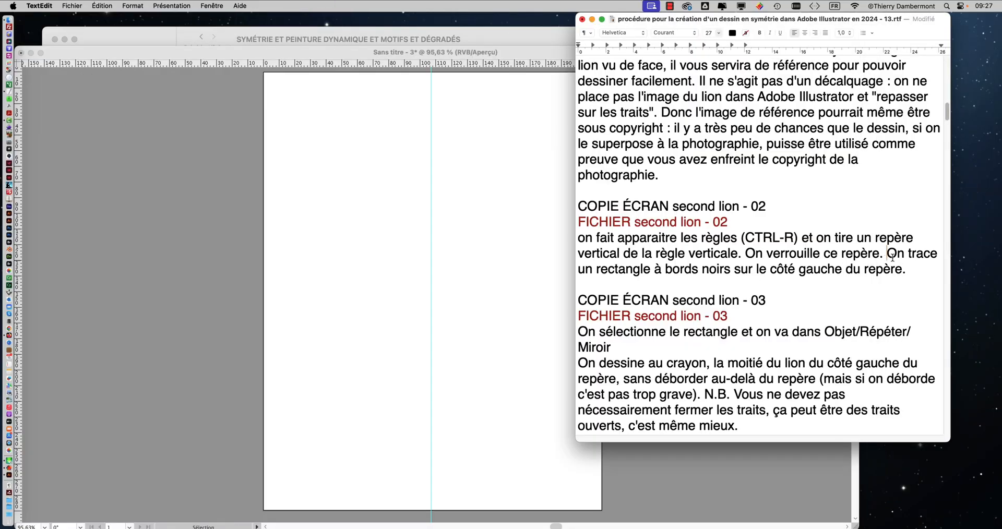
drag(887, 254, 907, 267)
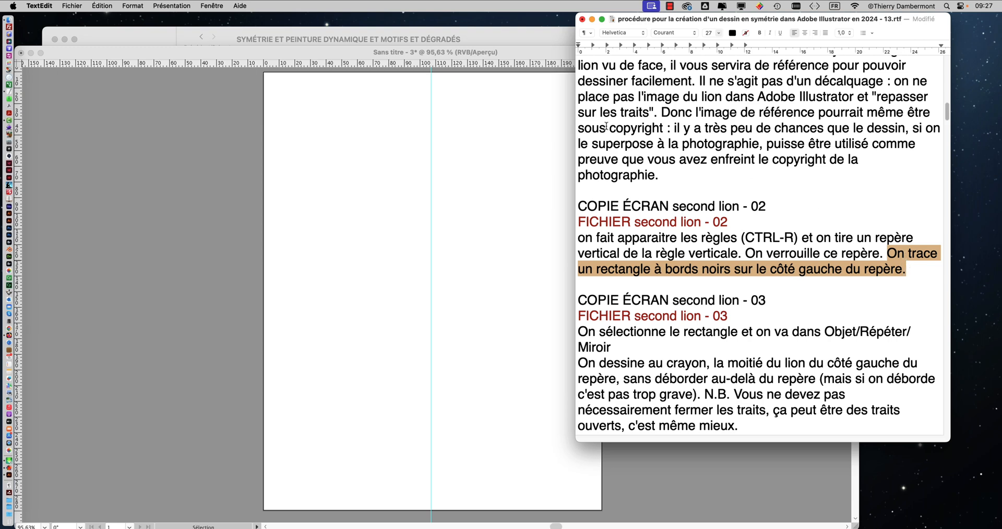
Step: Switch to Illustrator and draw an unfilled square about 9 mm wide with a black (Noir) stroke, left of the vertical guide
click(181, 55)
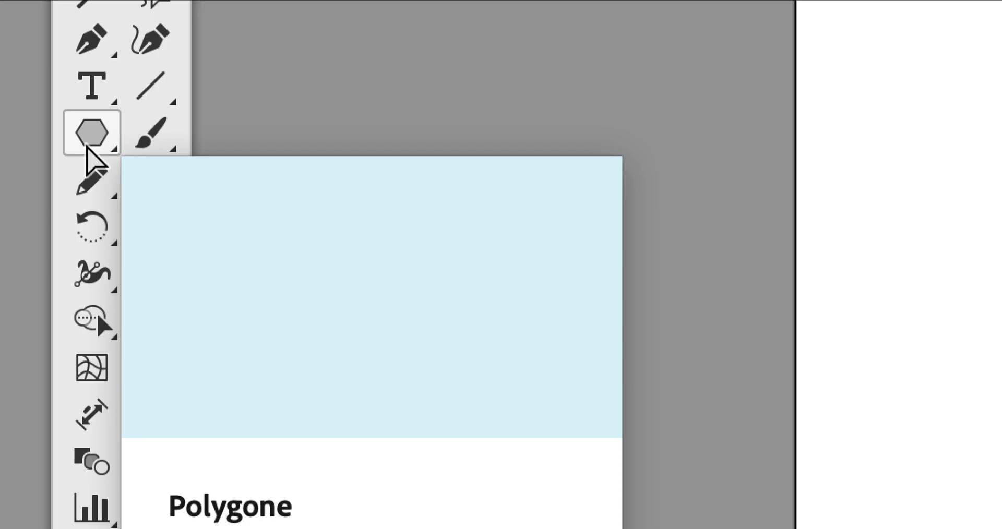
click(87, 145)
drag(87, 145, 146, 145)
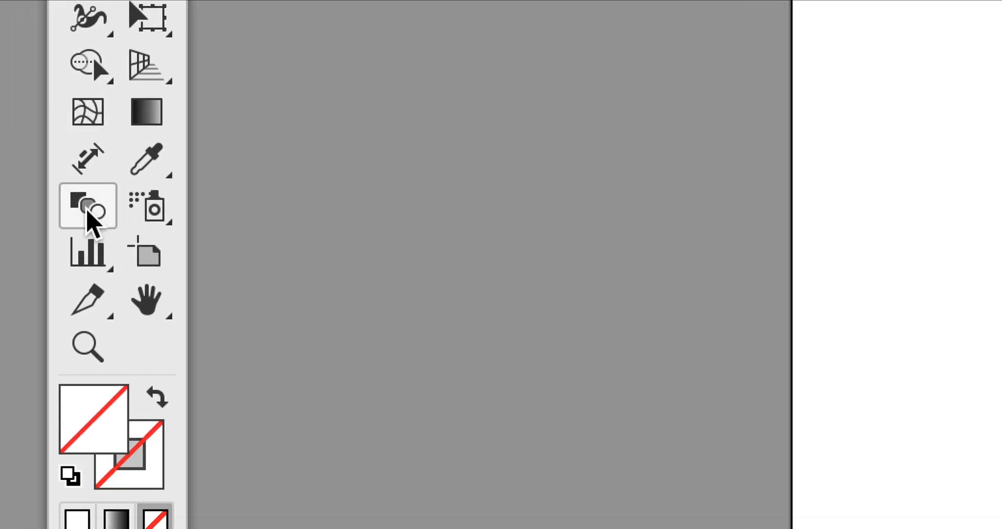
click(130, 472)
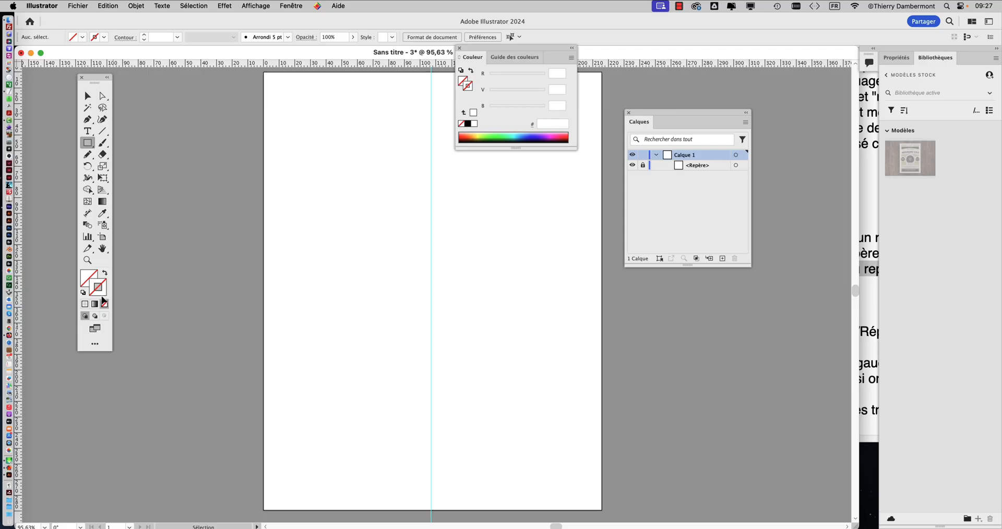
click(459, 48)
click(298, 6)
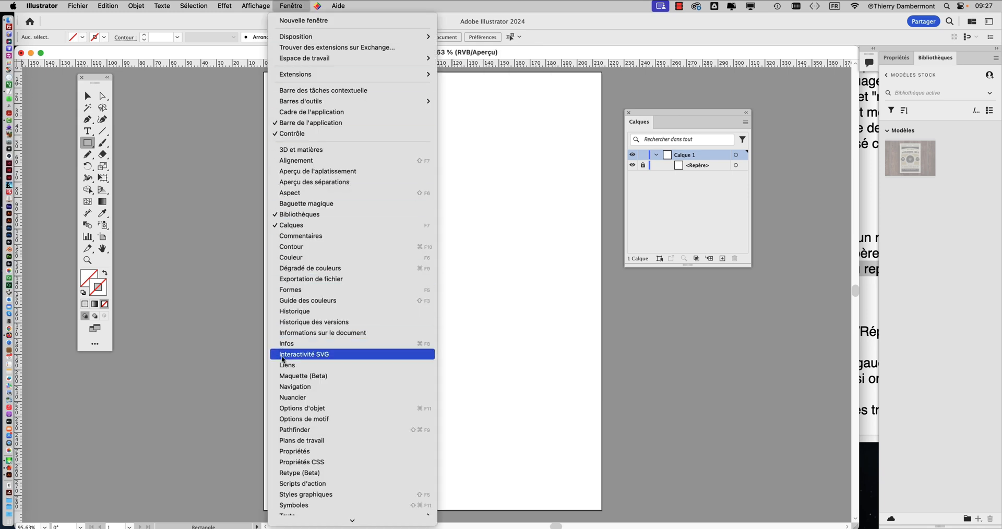
scroll(295, 349, down, 1)
click(297, 387)
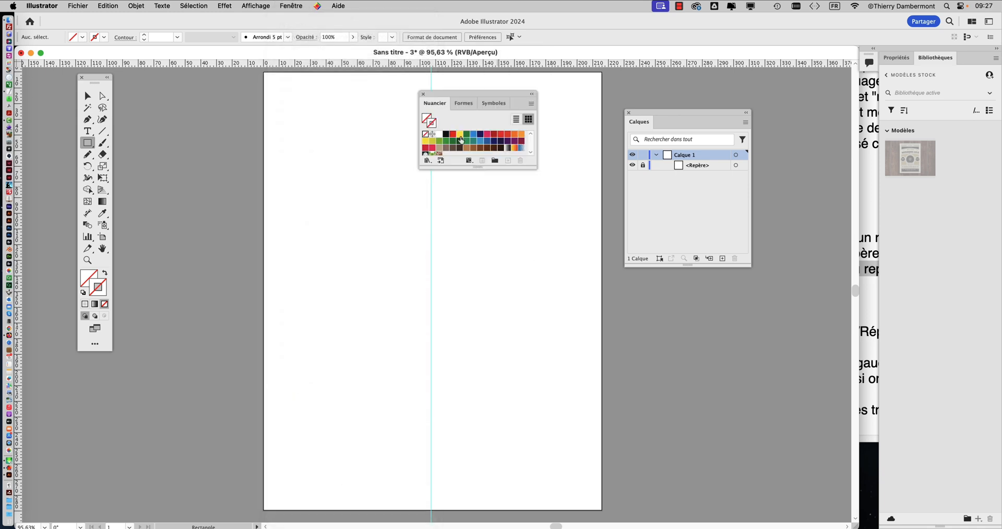
drag(468, 98, 524, 130)
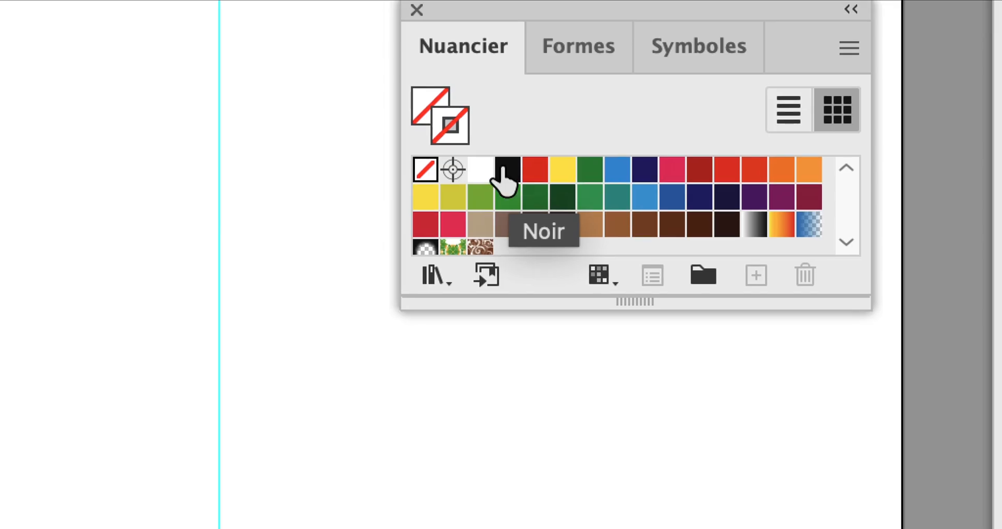
click(498, 165)
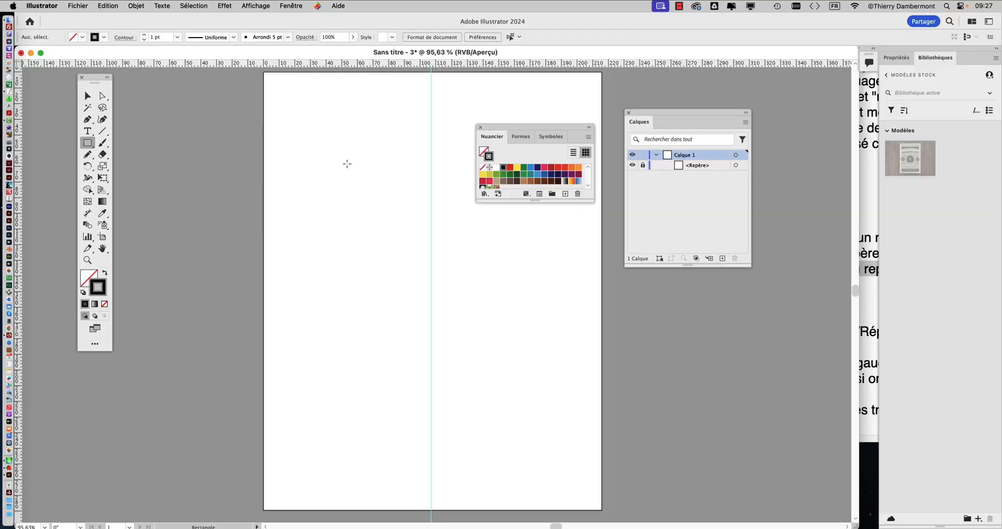
drag(355, 166, 370, 181)
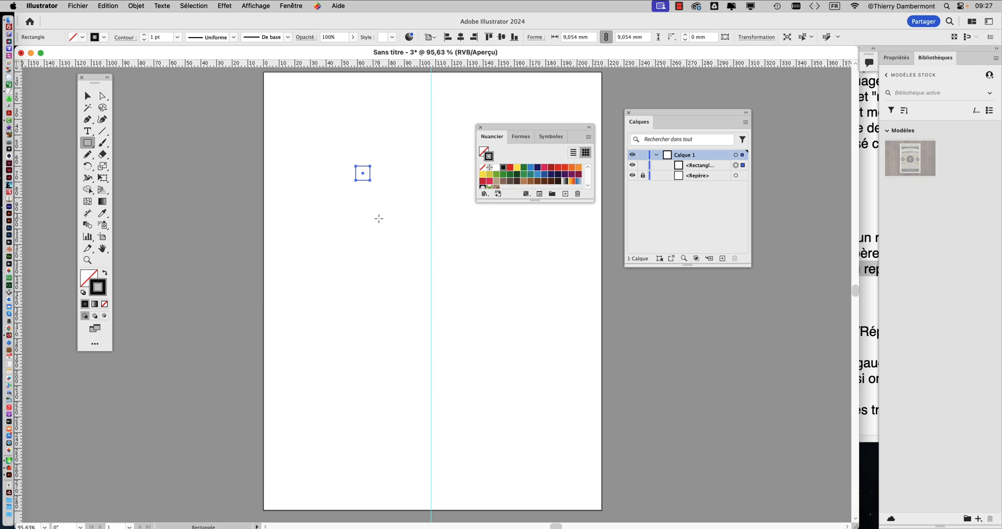
Step: Align the square's stroke to the inside of its path
scroll(366, 171, up, 5)
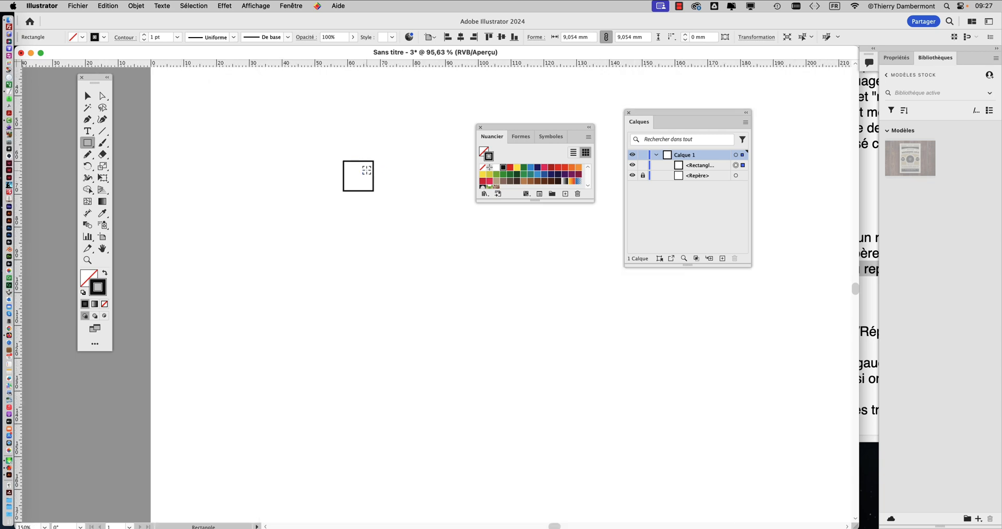
scroll(330, 137, up, 3)
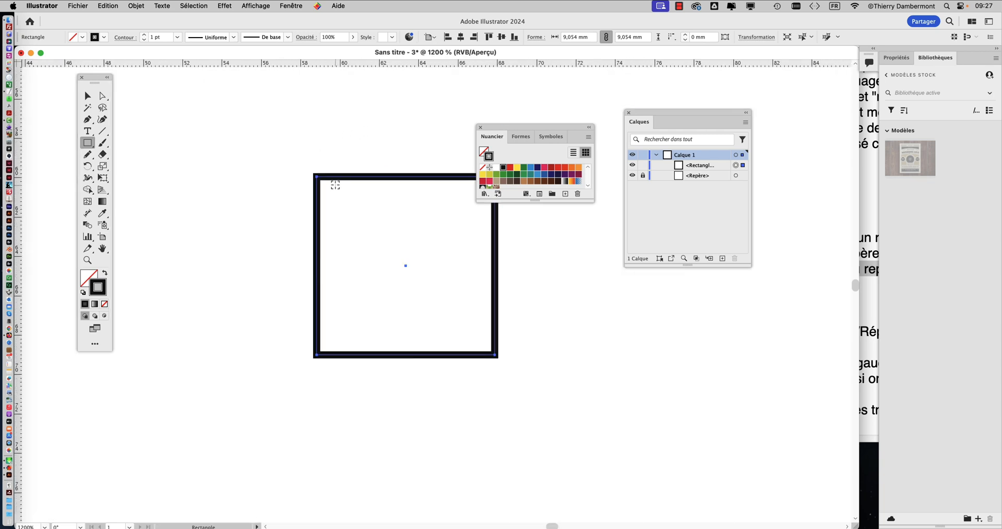
scroll(335, 183, up, 2)
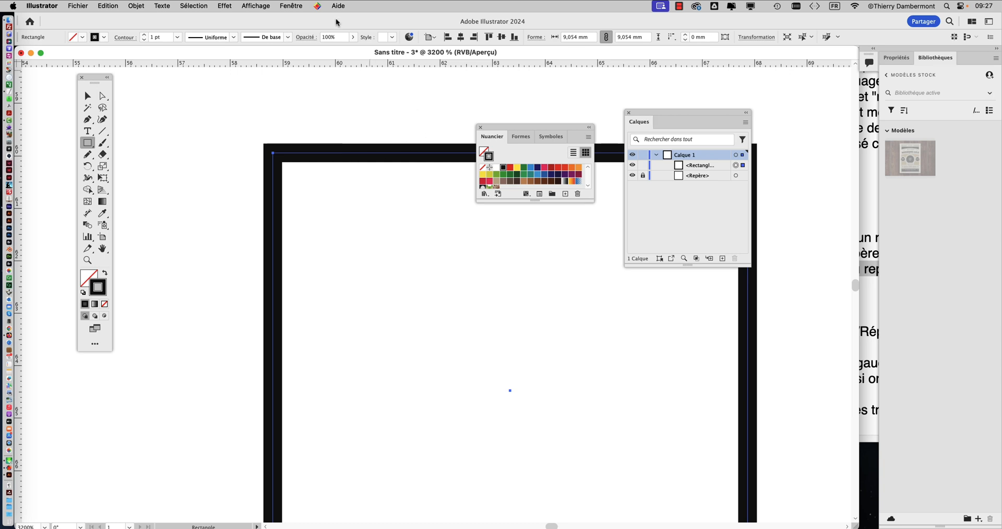
click(291, 5)
click(291, 6)
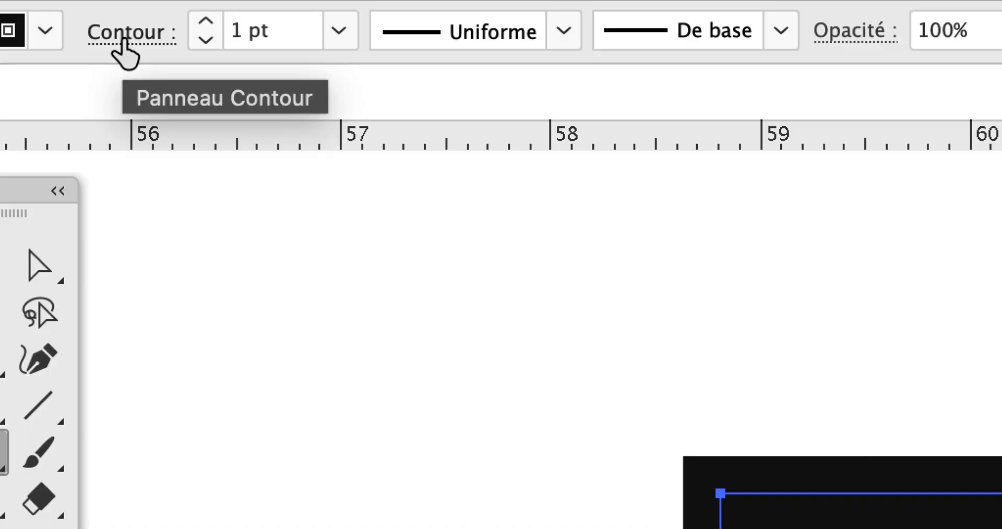
click(125, 39)
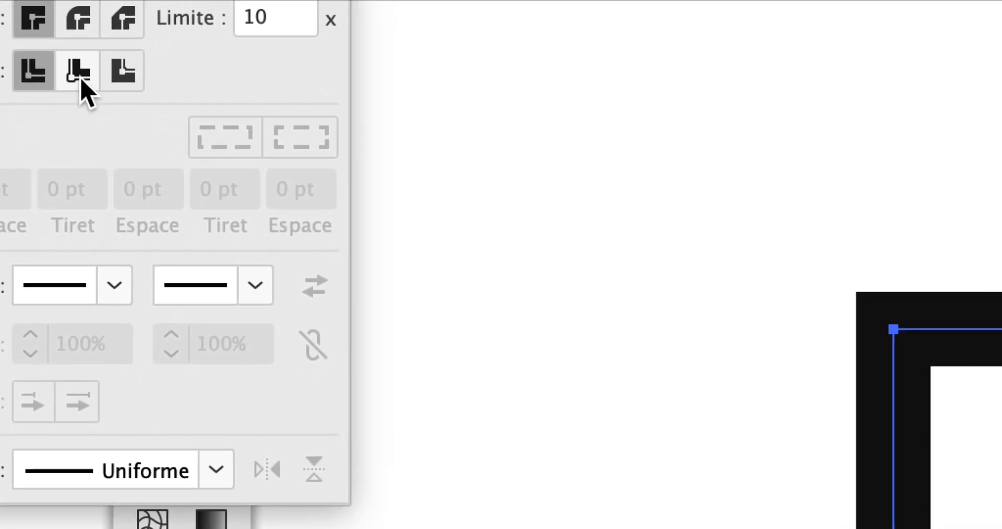
click(82, 80)
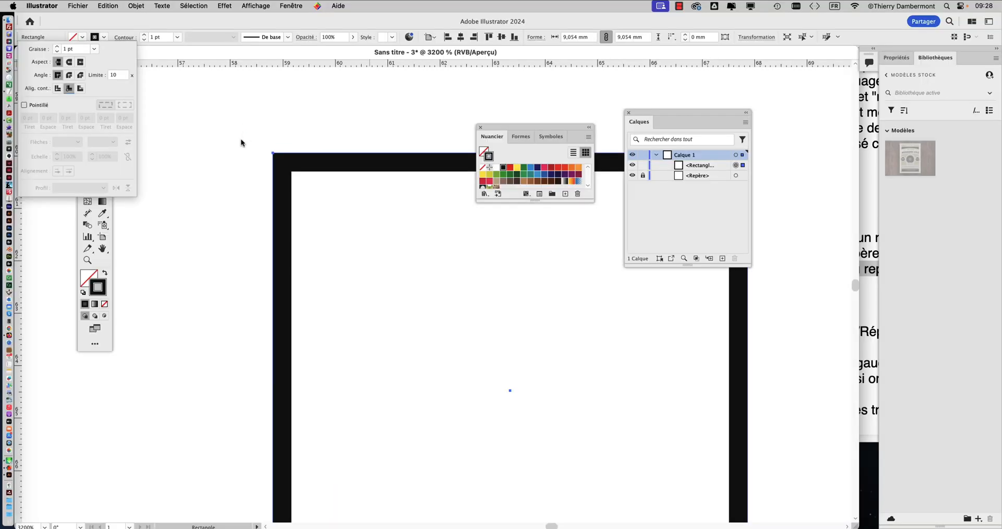
click(123, 23)
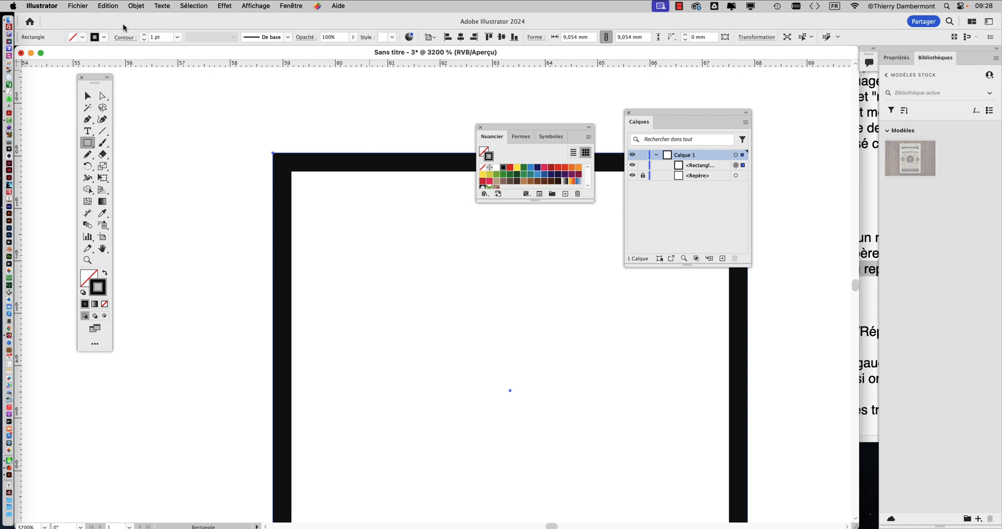
Step: Move the square so its right edge rests against the vertical guide, near the top of the artboard
click(89, 96)
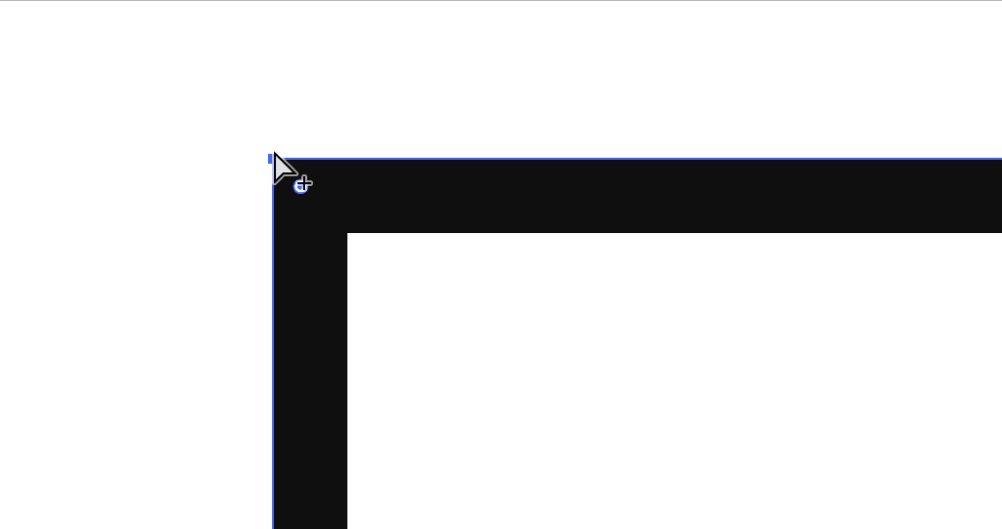
scroll(409, 284, down, 10)
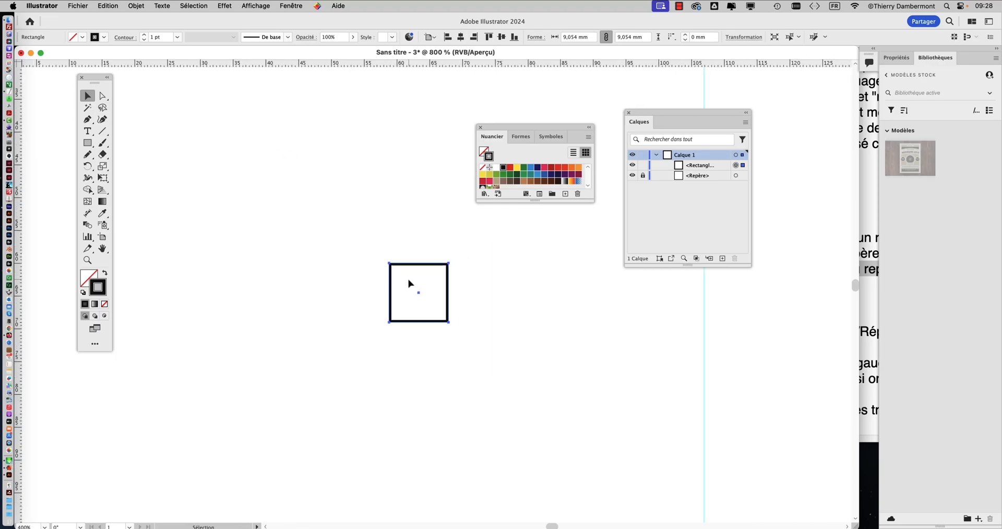
drag(406, 256, 407, 148)
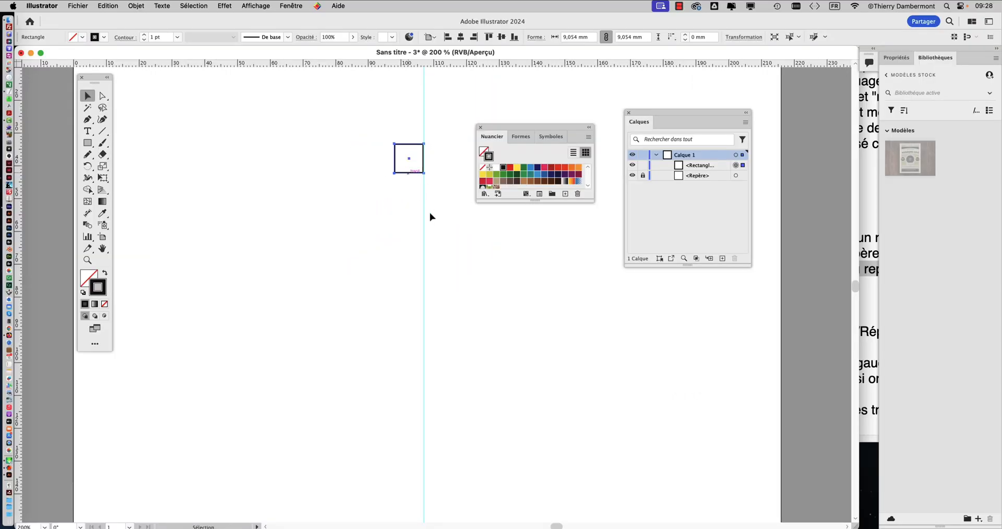
Step: Start saving the document to the computer instead of Creative Cloud, and stop the save-location choice from being shown again
click(77, 6)
click(124, 107)
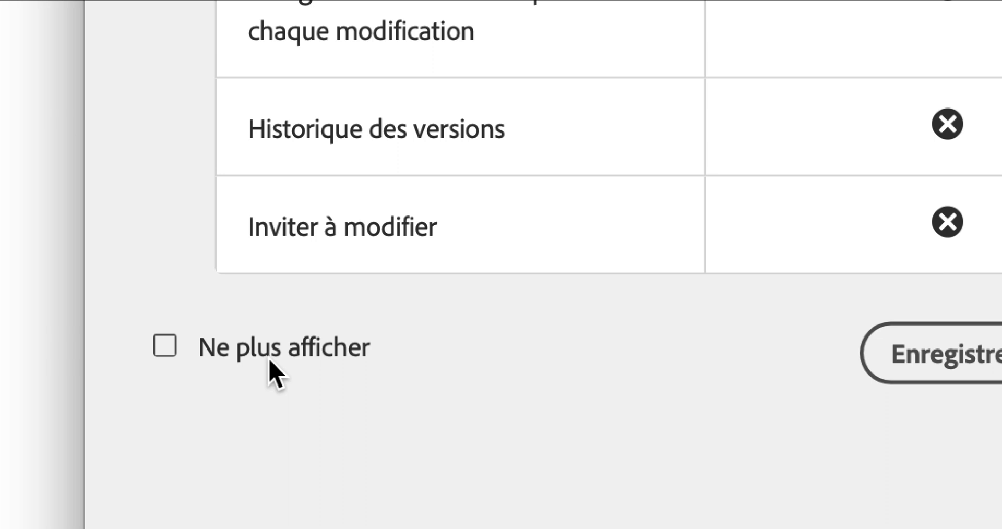
click(270, 360)
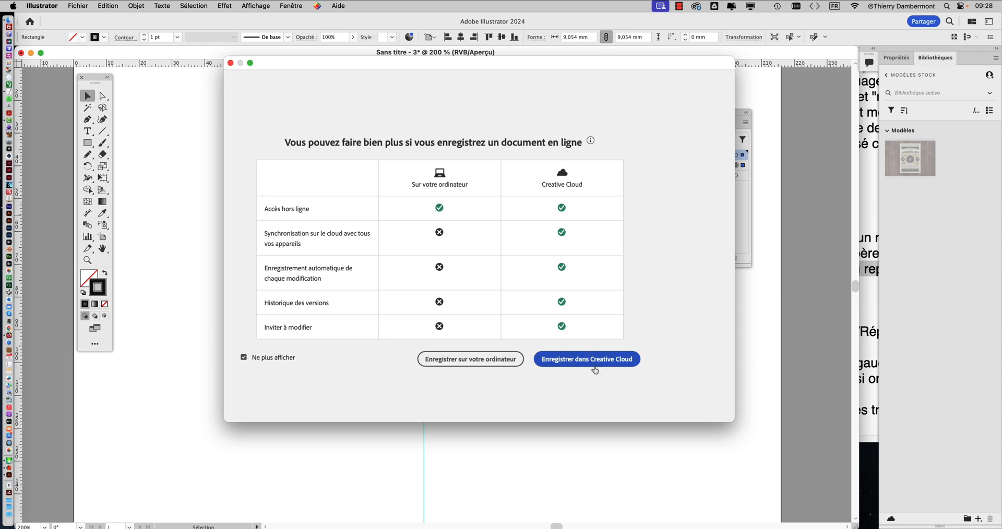
click(457, 363)
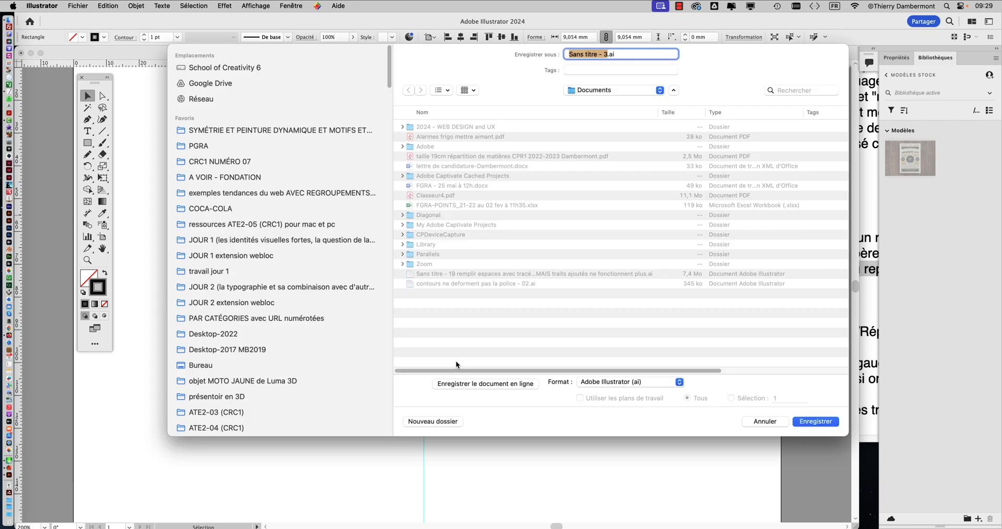
Step: Save the document as symetrie-01.ai in the SYMÉTRIE ET PEINTURE DYNAMIQUE folder, accepting the preset Illustrator 2020 options
click(259, 132)
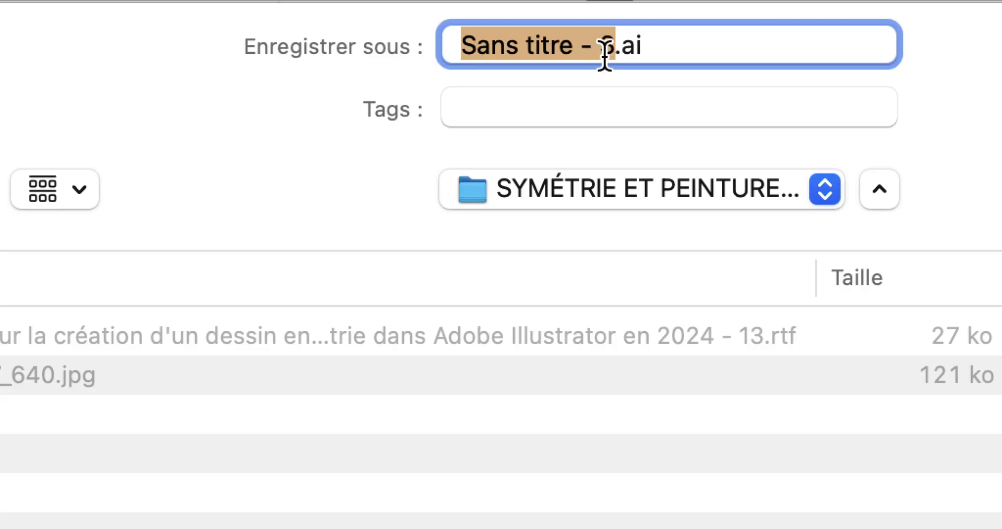
text(symetrie)
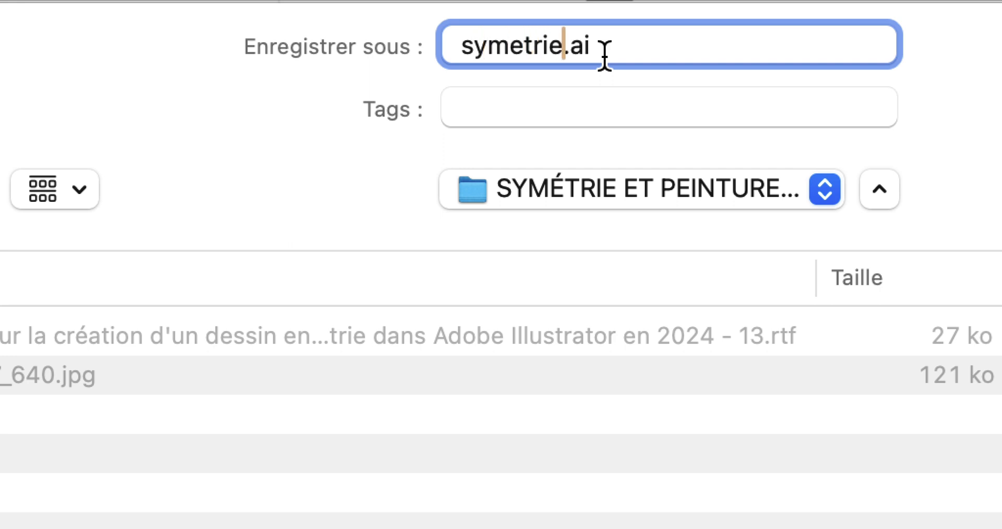
text(-0´)
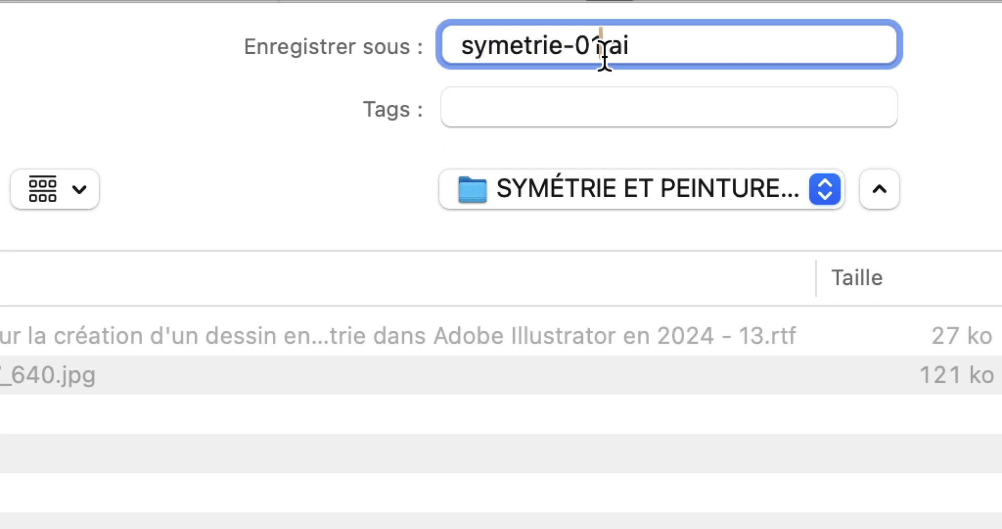
text(1)
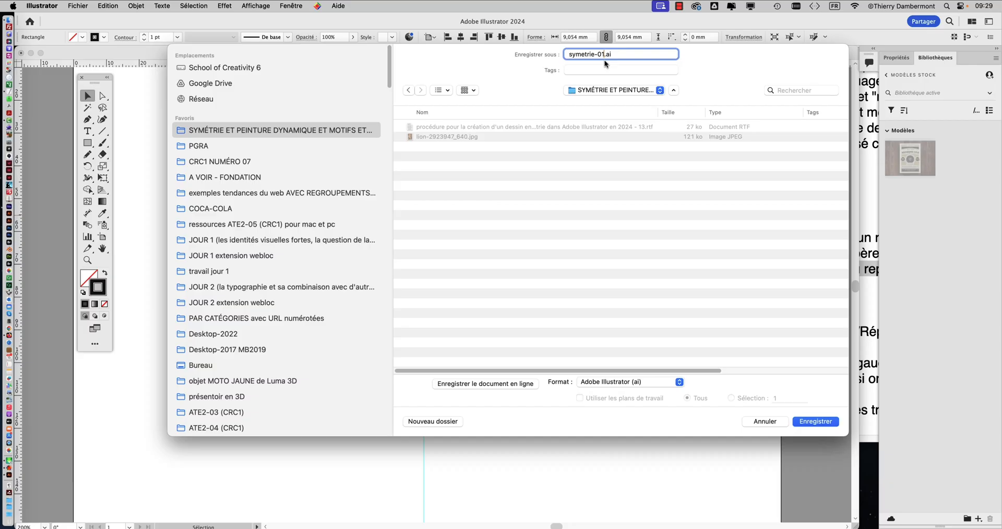
click(817, 422)
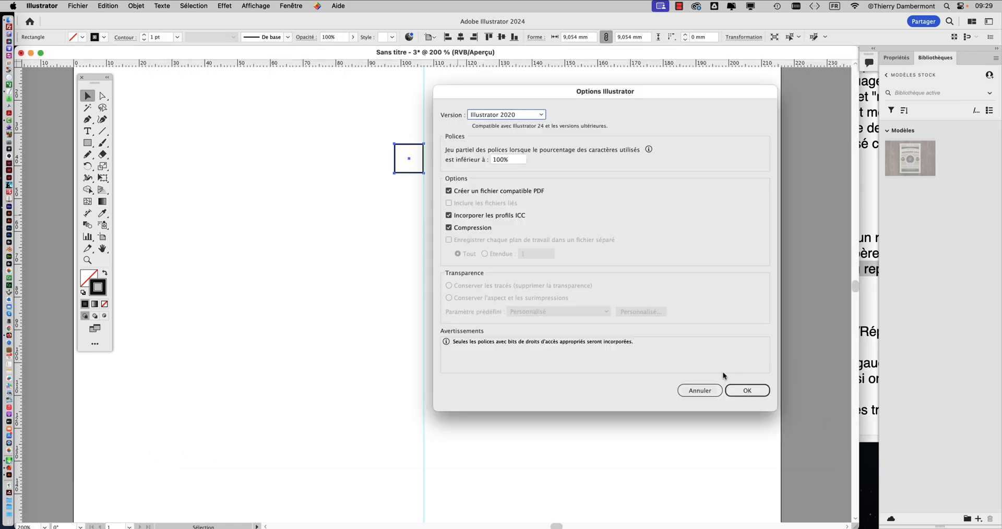
click(747, 391)
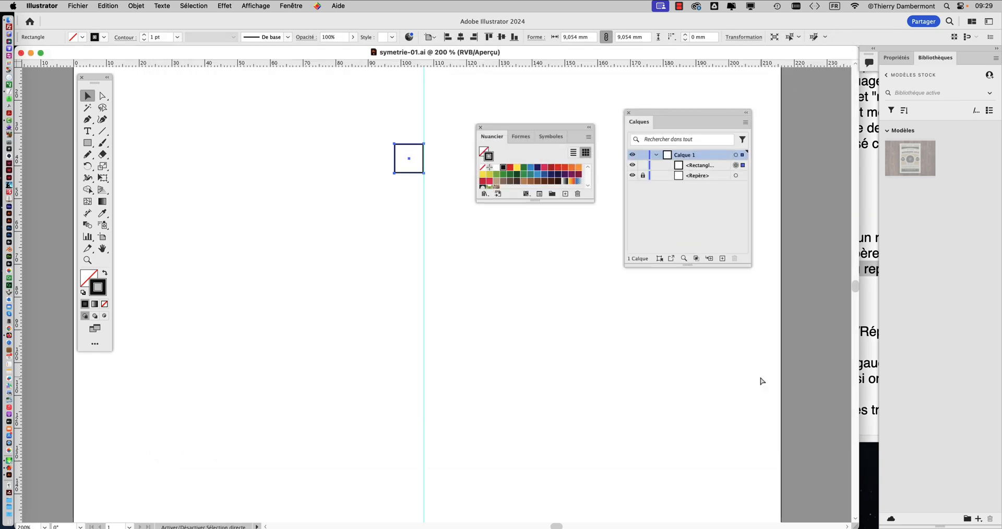
Step: Switch to TextEdit and read the procedure's "second lion - 03" section, marking the instruction to mirror the rectangle
click(870, 254)
scroll(718, 203, down, 5)
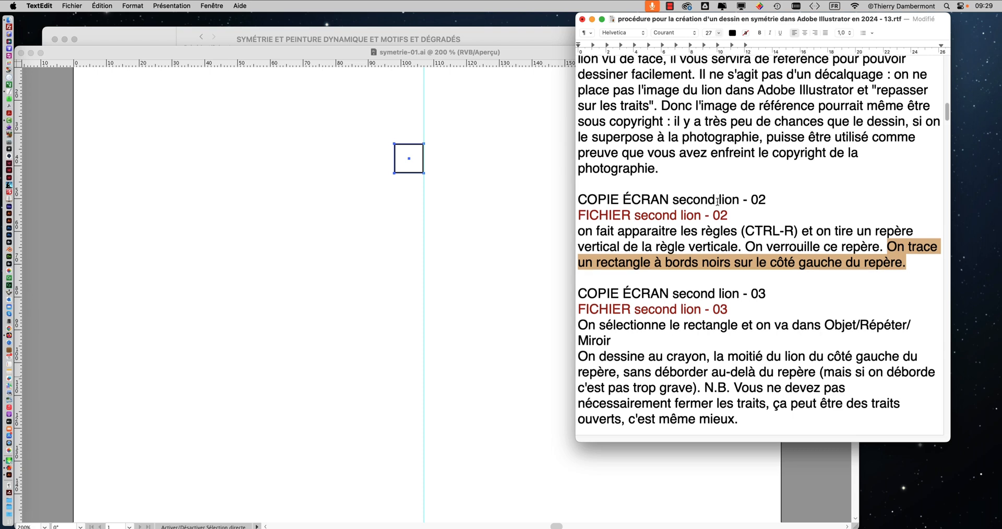
scroll(716, 203, down, 4)
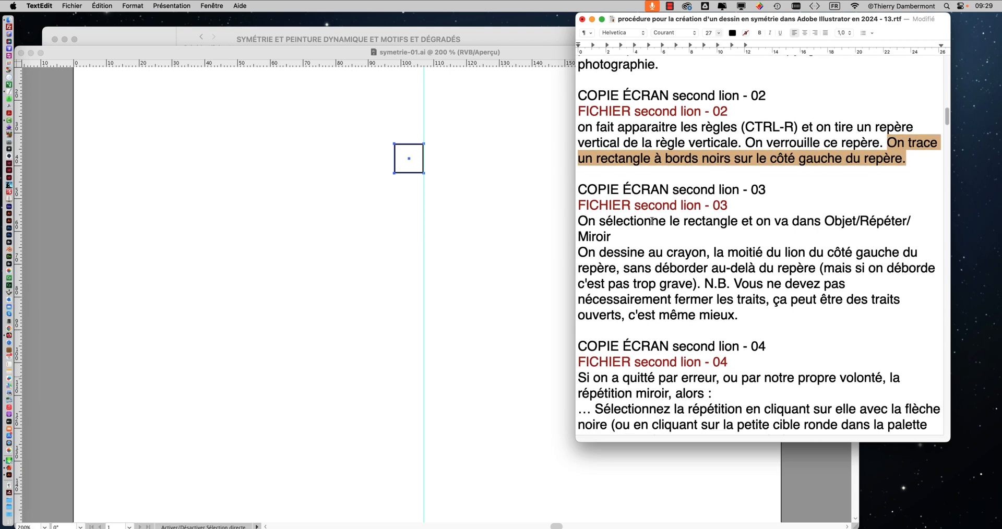
mouse_move(587, 221)
mouse_down()
mouse_move(893, 224)
mouse_move(898, 233)
mouse_up()
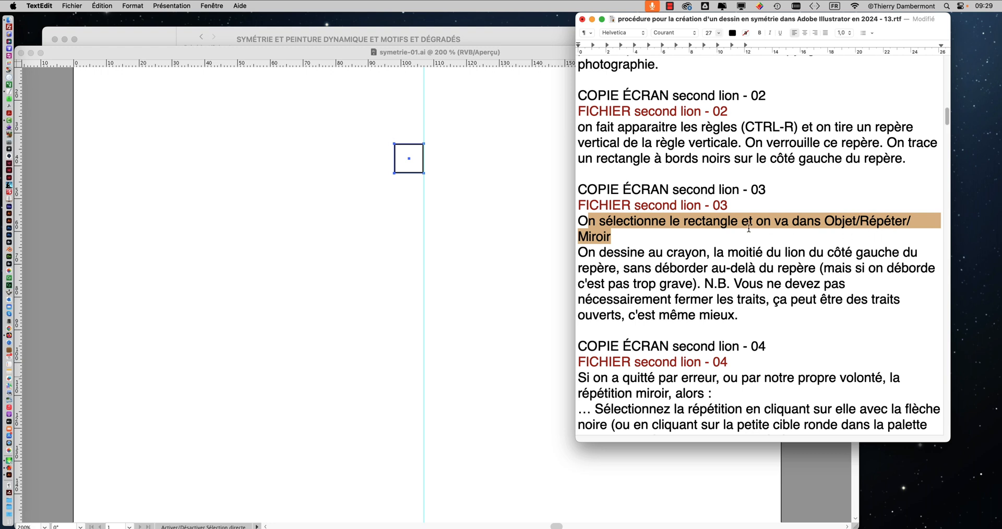
click(598, 225)
drag(579, 221, 611, 233)
scroll(642, 242, down, 1)
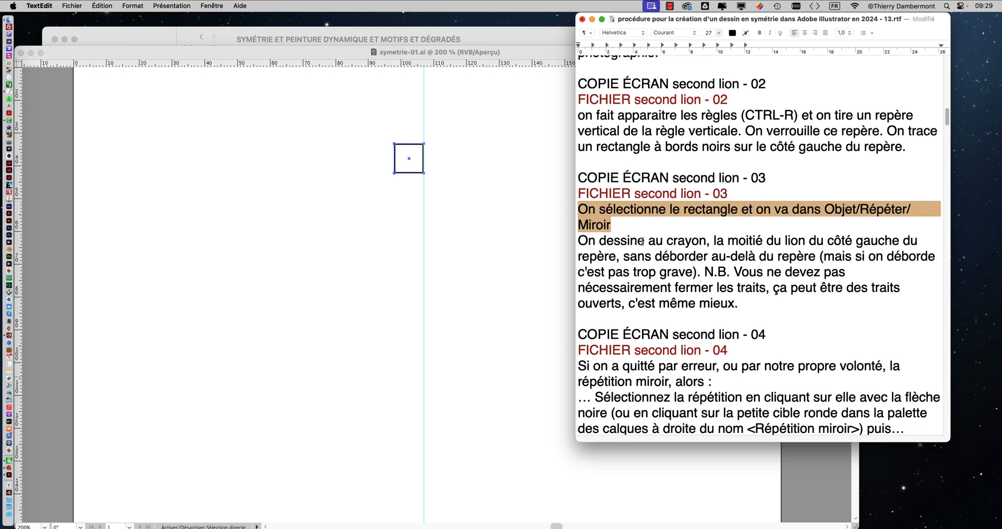
scroll(641, 241, down, 1)
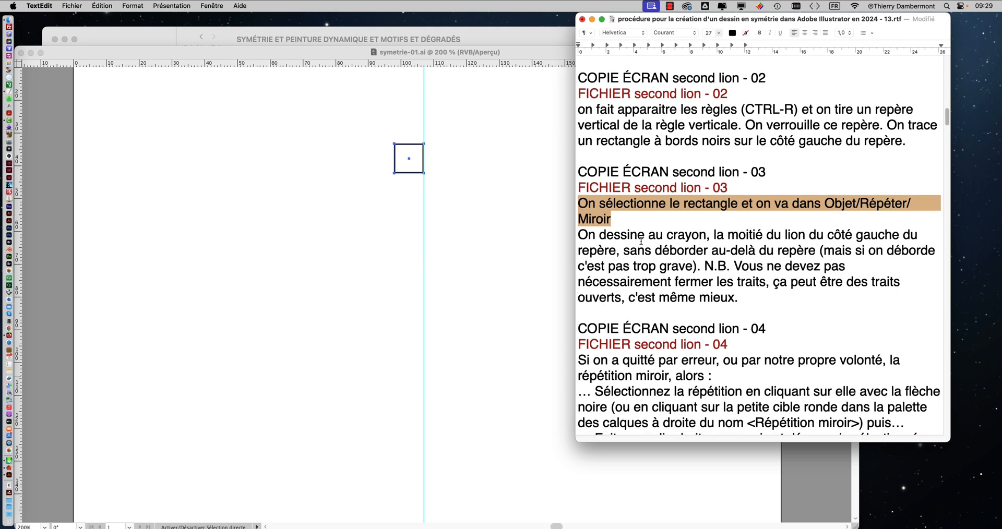
Step: Switch to Illustrator, apply a mirror repeat (Répéter, Miroir) to the black-bordered square, and deselect it
click(309, 54)
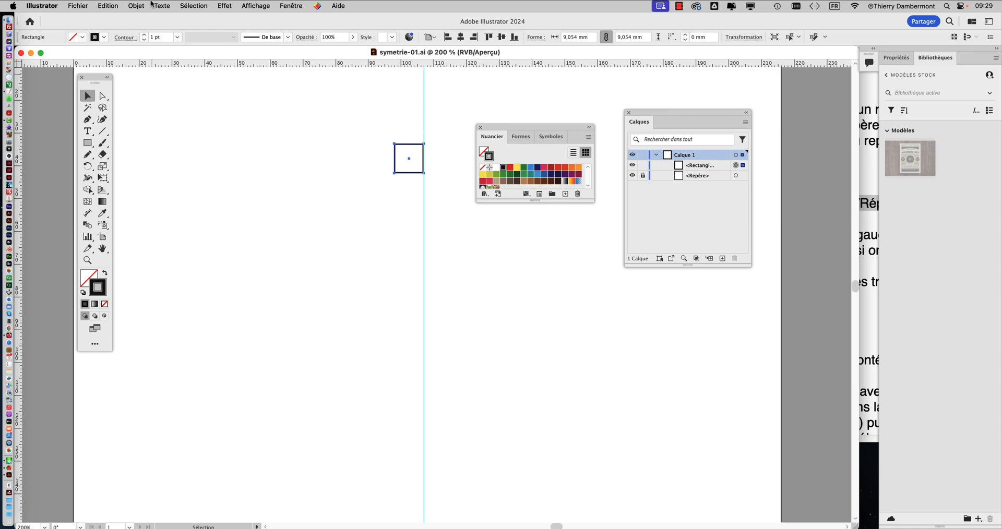
click(130, 9)
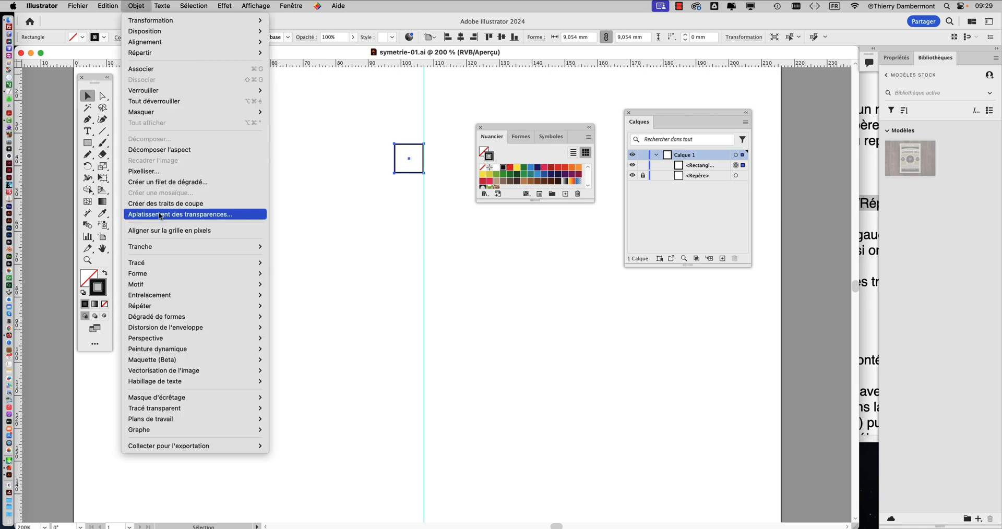
mouse_move(183, 307)
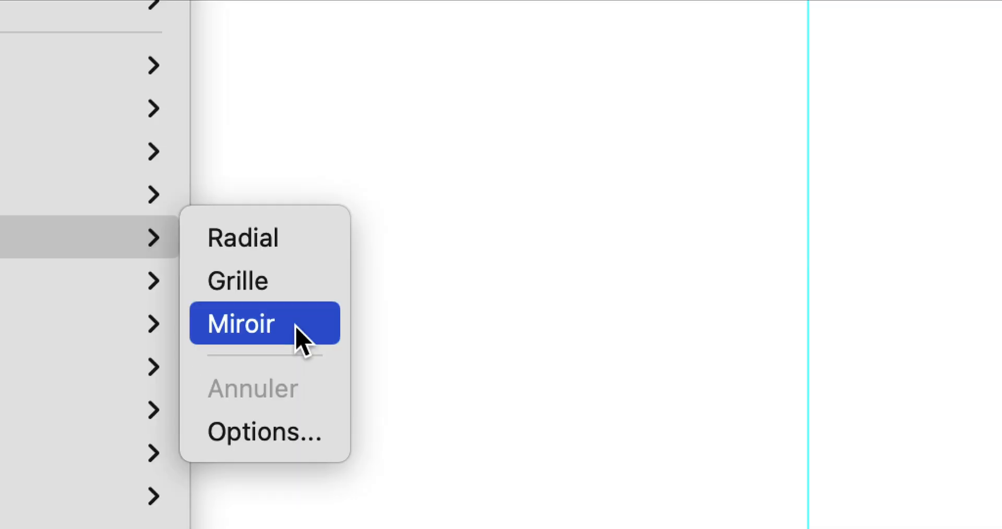
click(296, 326)
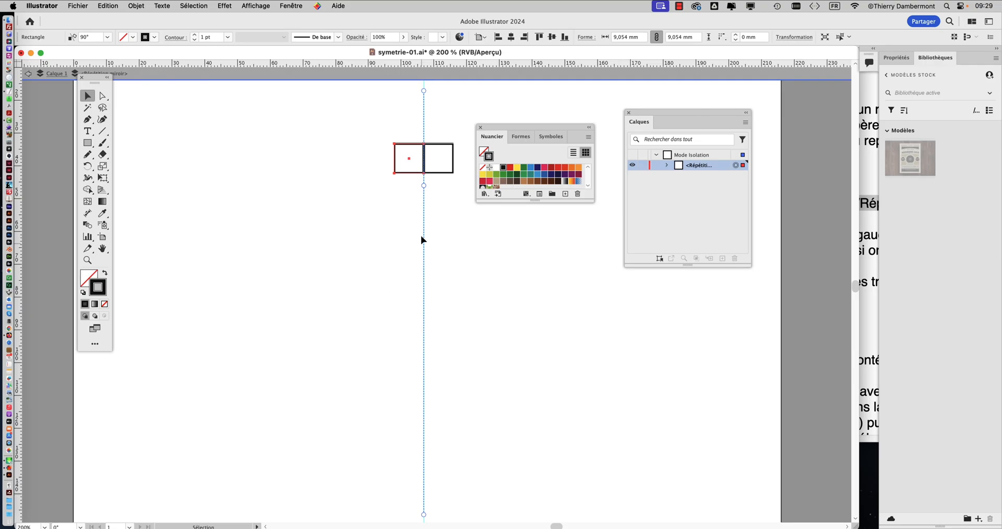
key(alt+super)
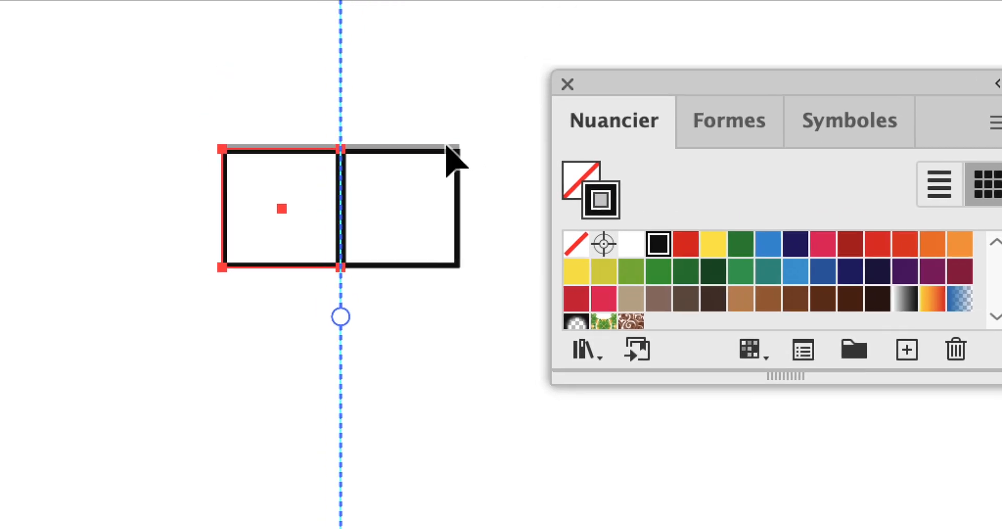
scroll(437, 151, up, 2)
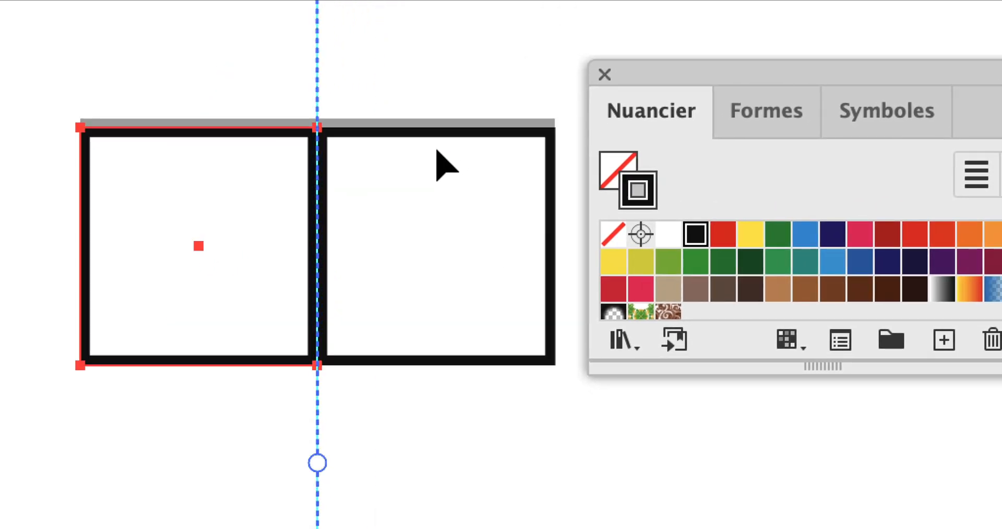
scroll(437, 151, down, 1)
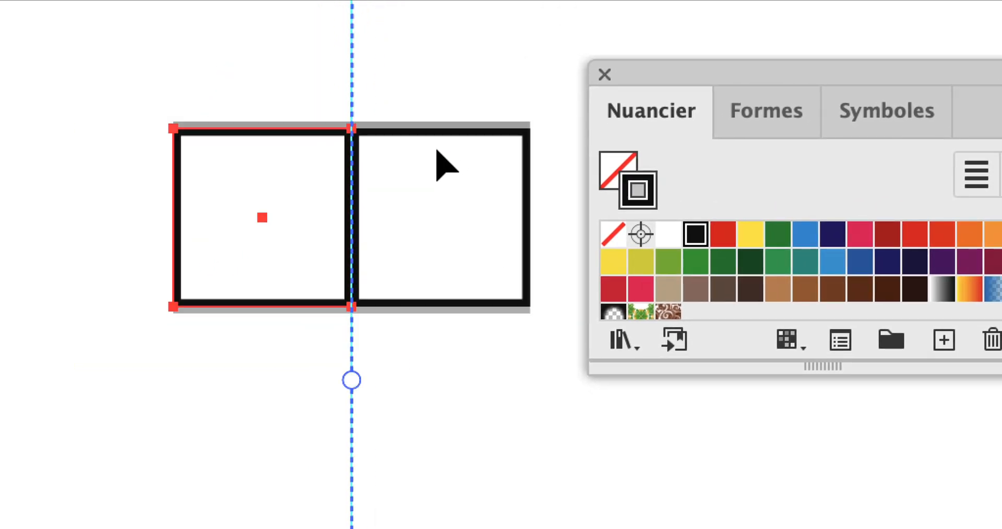
scroll(437, 151, down, 1)
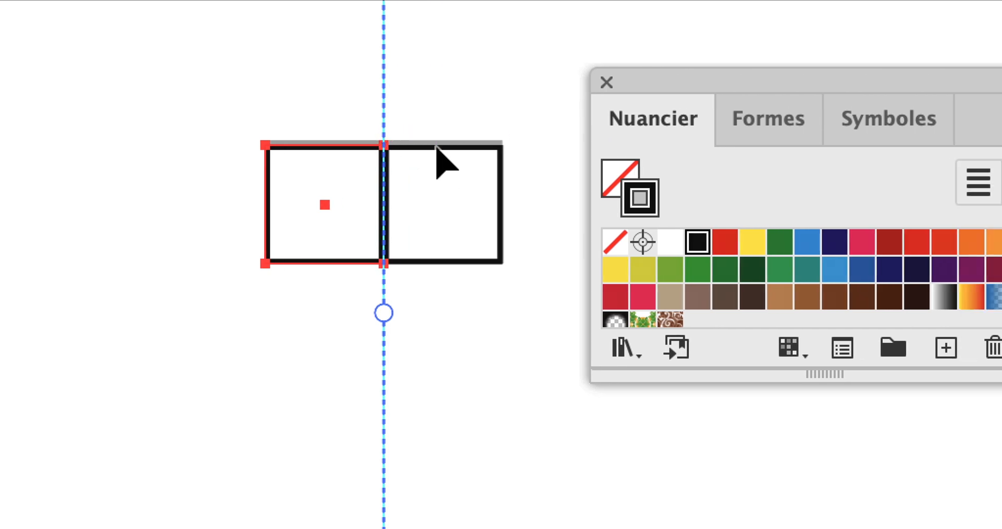
click(508, 147)
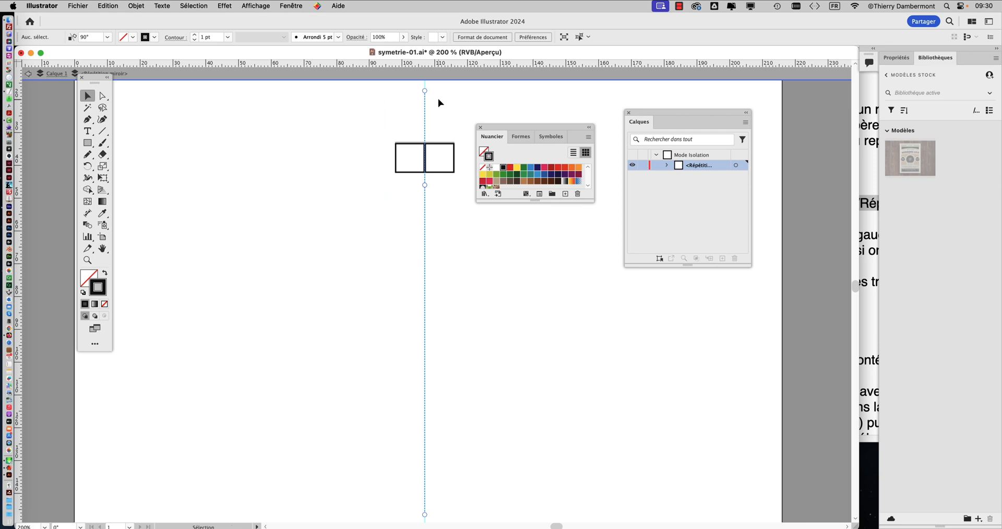
scroll(373, 221, right, 5)
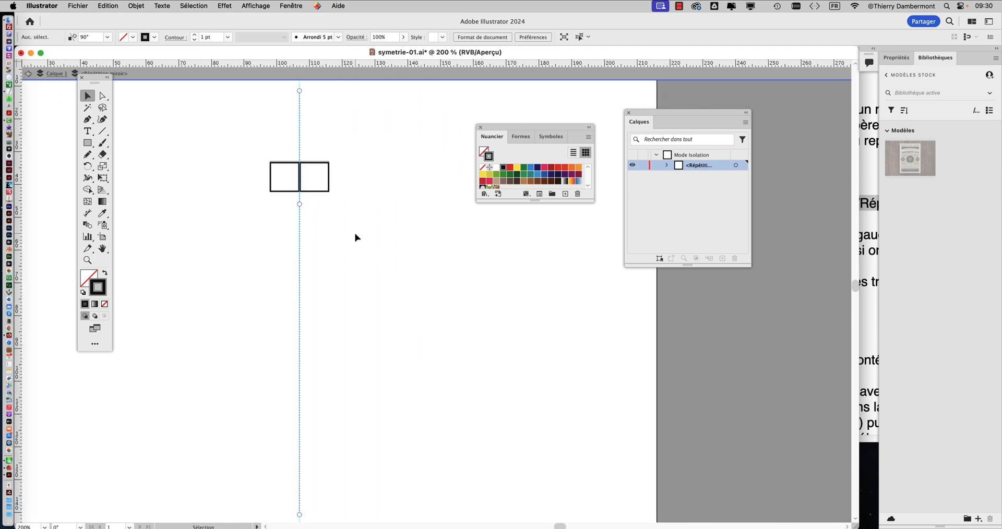
Step: Switch to TextEdit and mark the words "Objet/Répéter" in the "second lion - 03" instructions
click(863, 293)
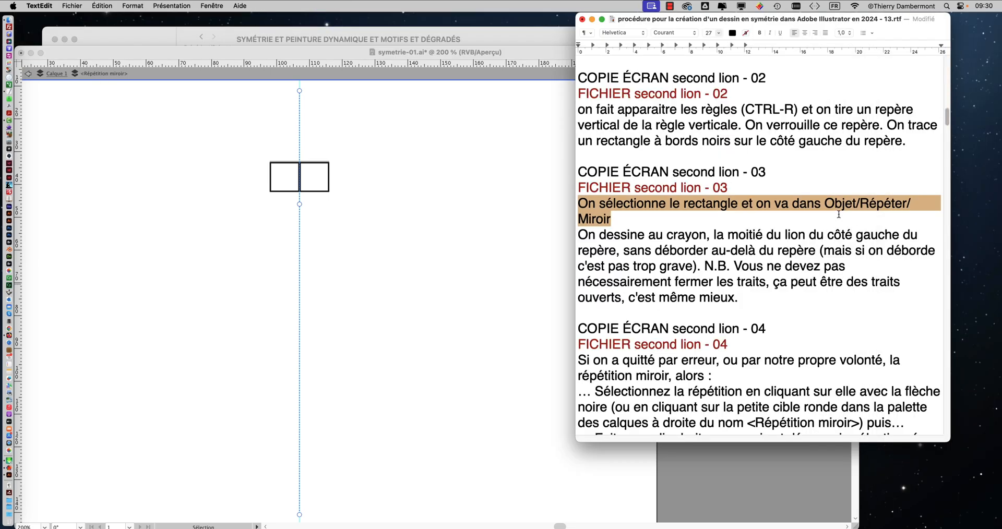
click(830, 203)
drag(829, 203, 906, 203)
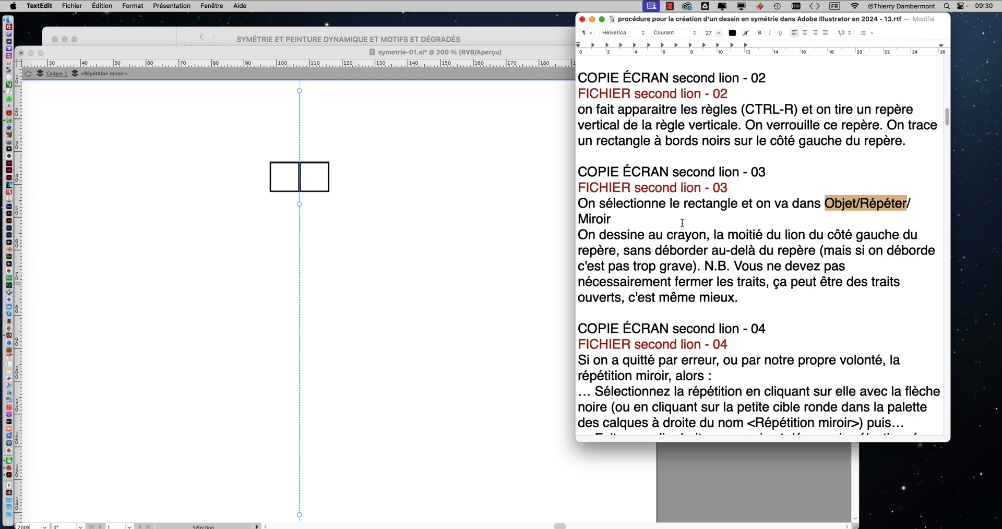
Step: Switch to Illustrator and look up the Transformation effect among the Distortion et transformation effects without applying it
click(236, 53)
click(234, 6)
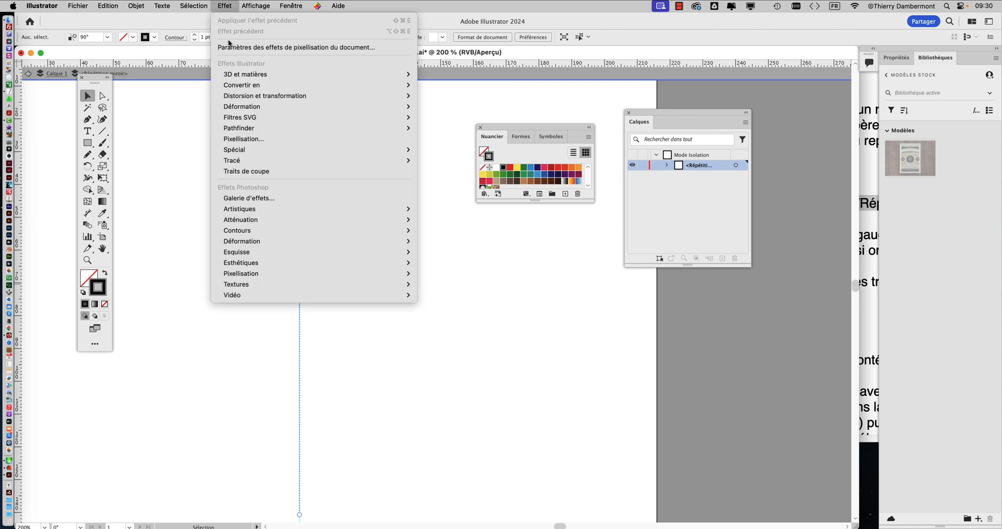
mouse_move(233, 96)
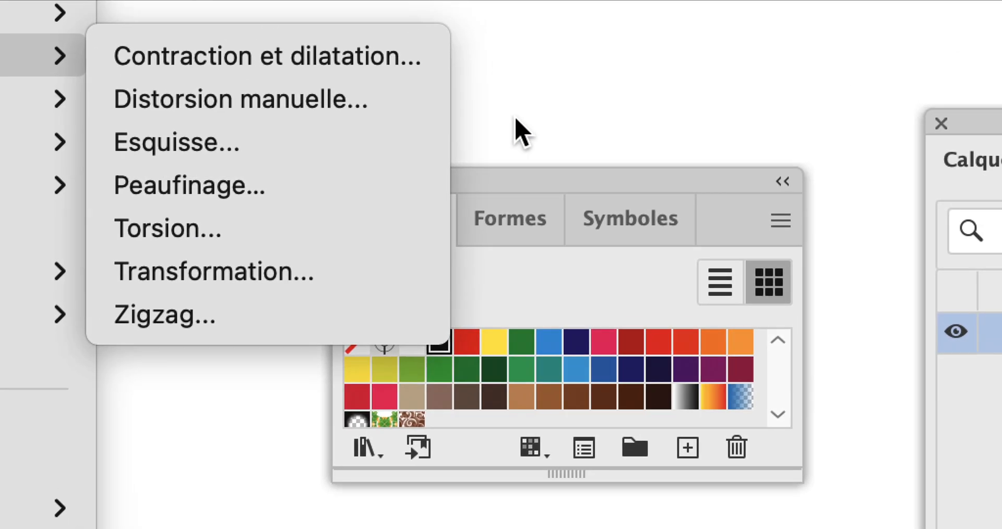
click(516, 120)
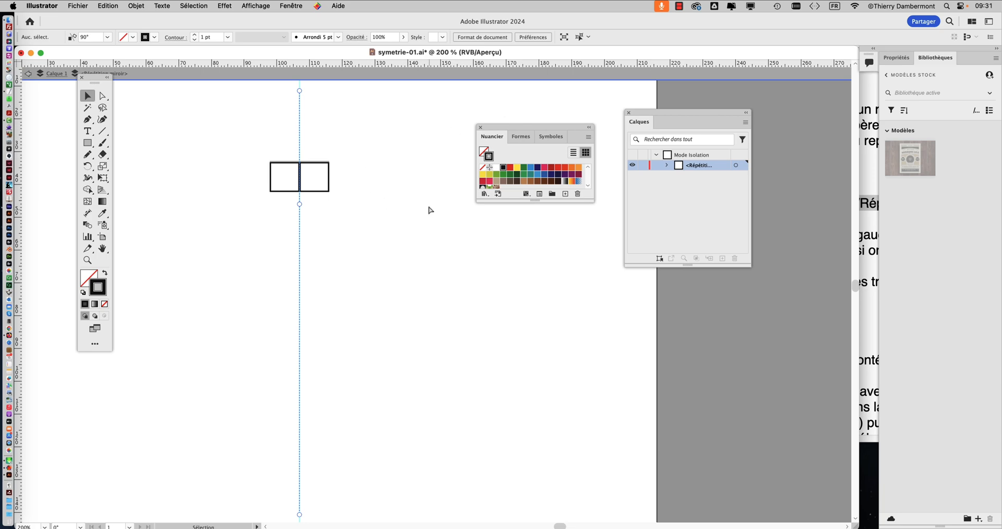
click(358, 255)
Step: Switch to TextEdit, add a period after "Miroir", and mark the passage about drawing left of the guide
key(super+Tab)
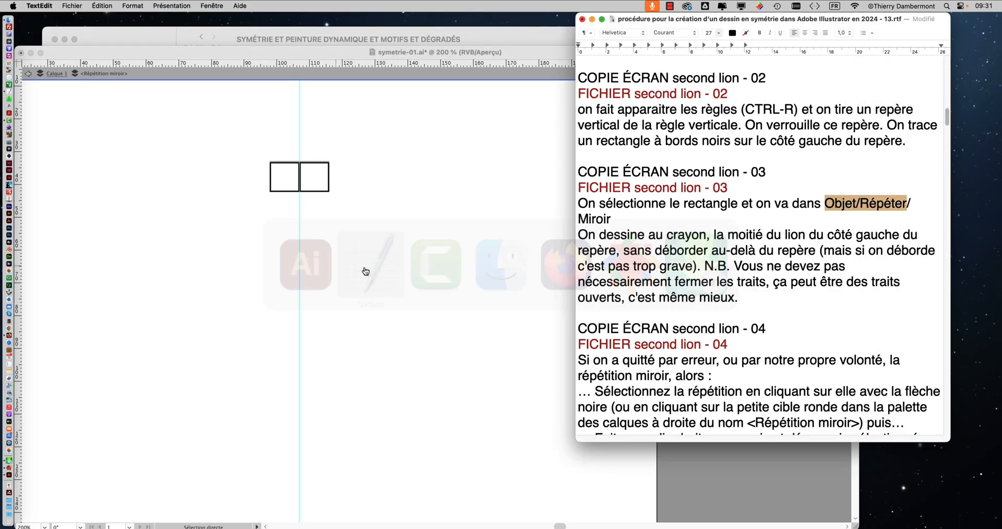
click(611, 223)
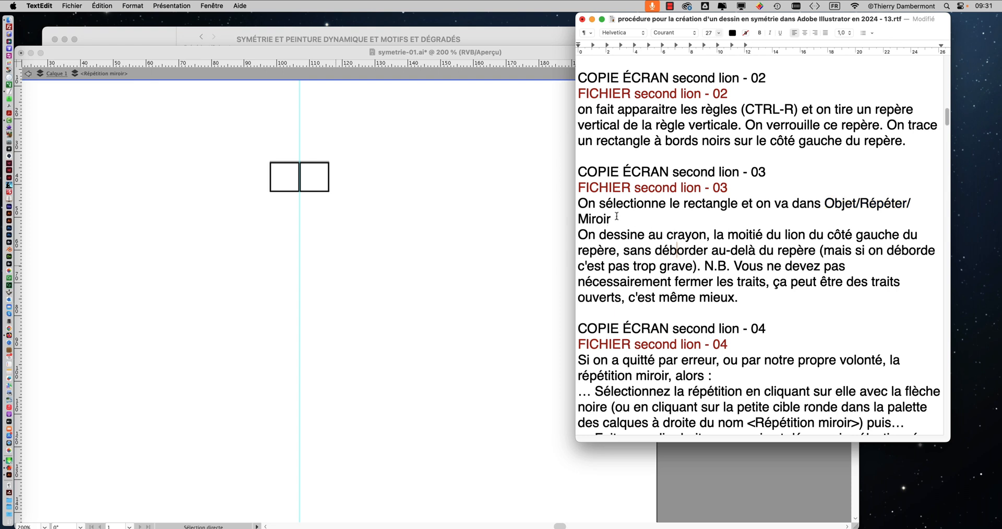
text(.)
drag(592, 234, 612, 251)
click(827, 235)
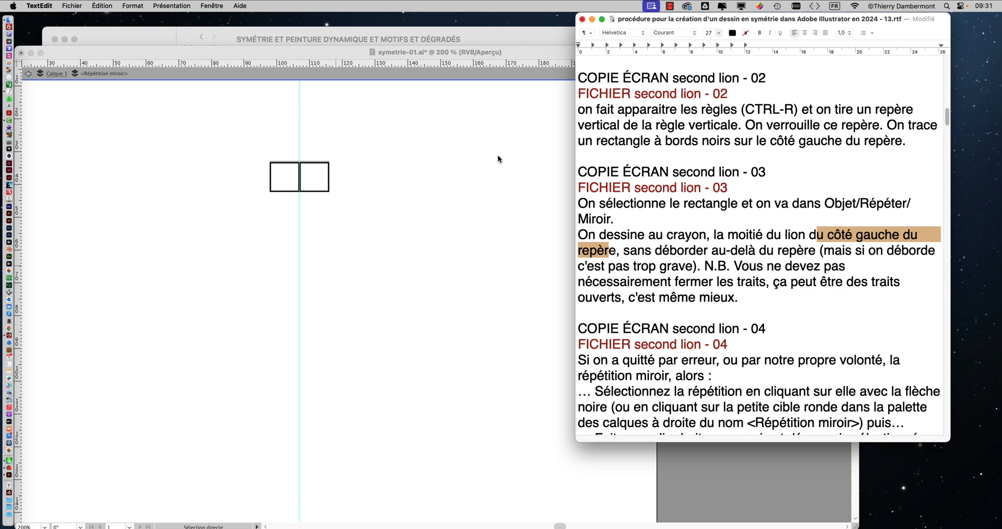
Step: Switch to Illustrator and move the source square across the mirror axis, slightly higher, with its left edge against the axis
click(266, 61)
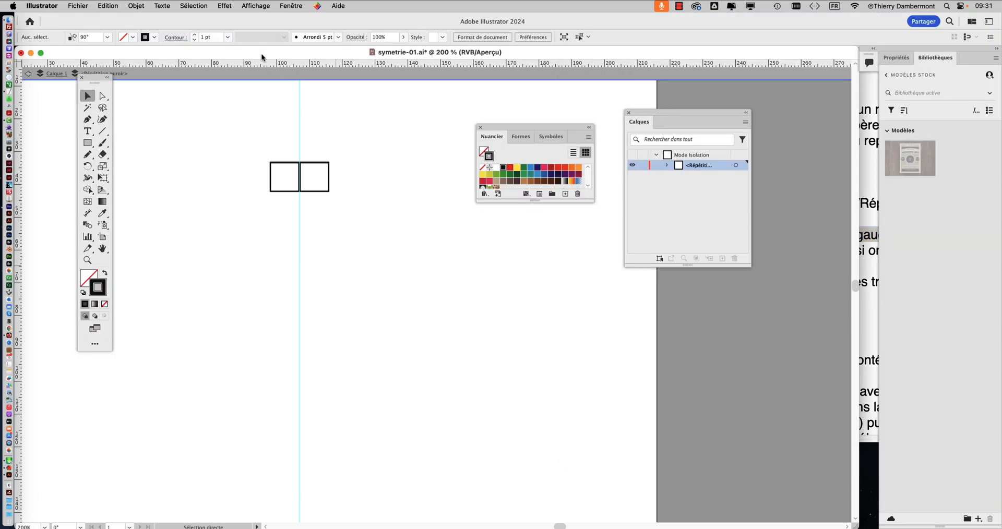
click(282, 167)
drag(282, 167, 138, 74)
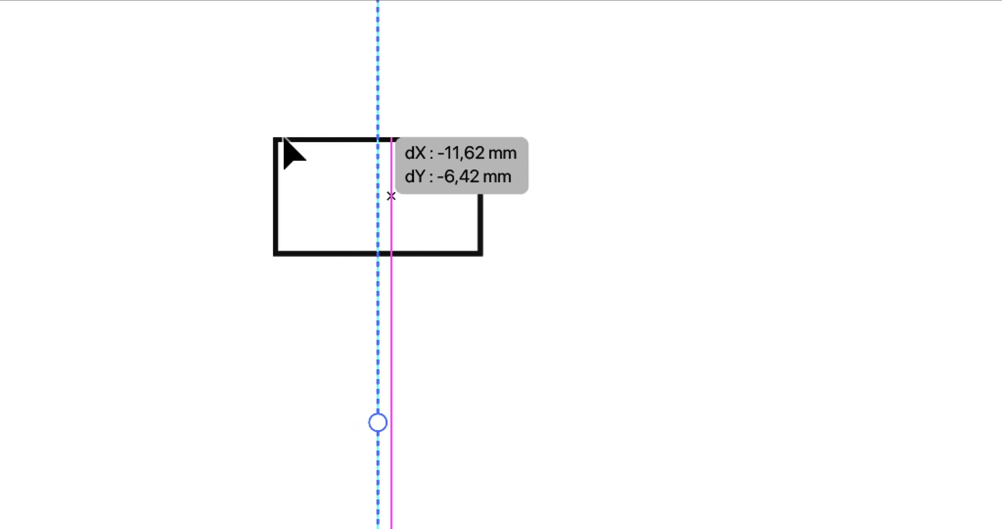
drag(284, 141, 315, 144)
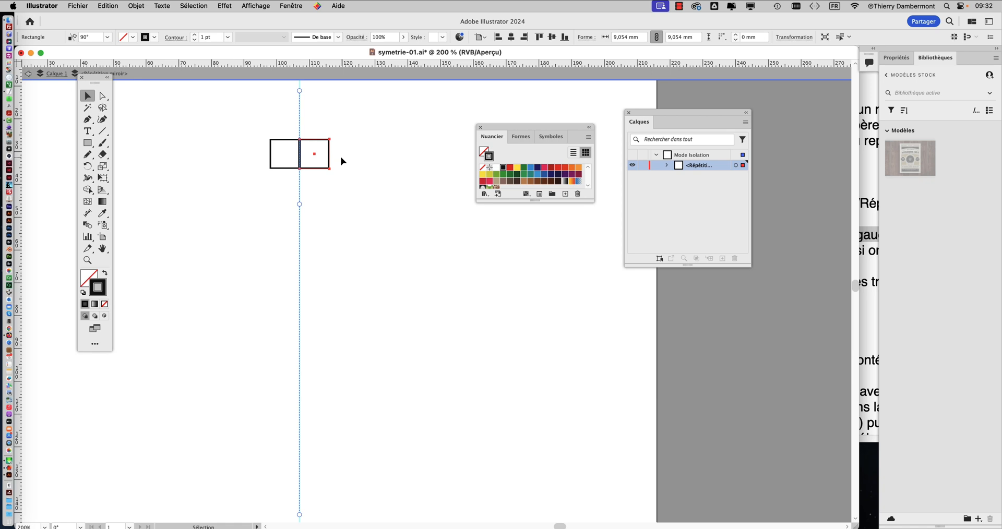
Step: Try replacing the source square with two small squares about 3 mm wide, one on each side of the axis, and delete the right-hand one
click(87, 142)
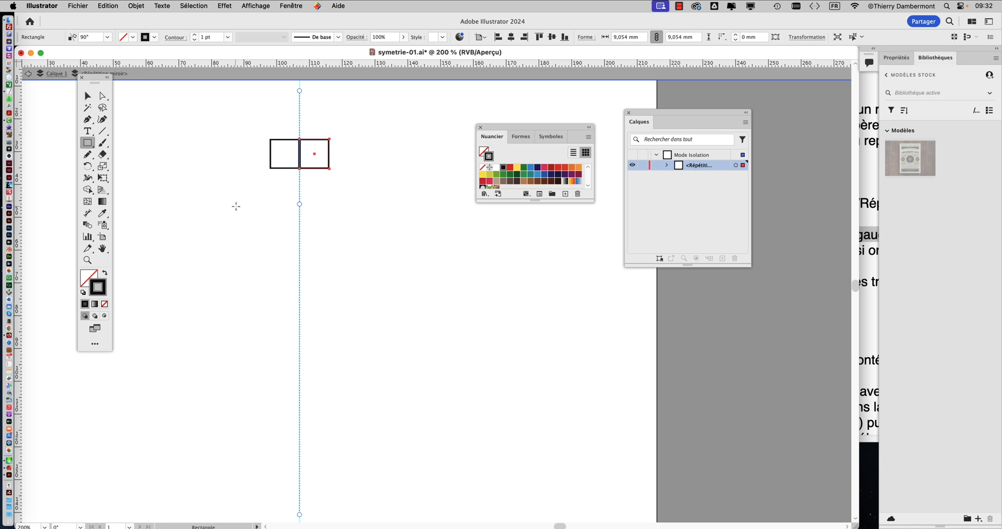
key(Delete)
drag(236, 207, 244, 215)
drag(373, 254, 382, 263)
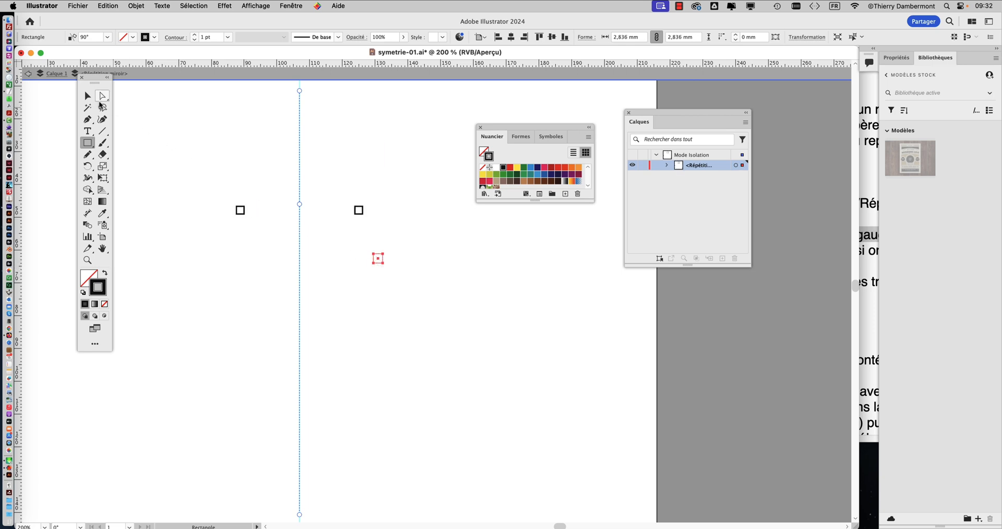
click(87, 96)
key(Delete)
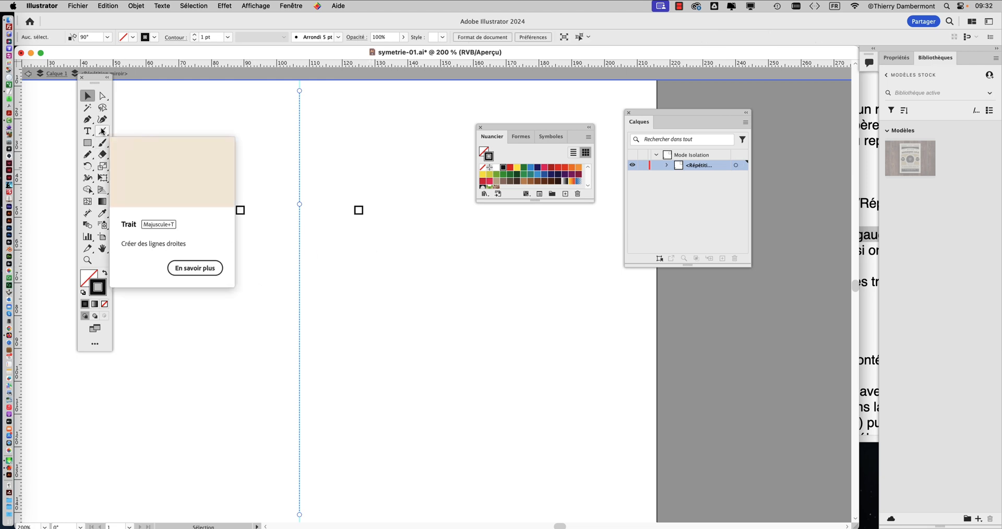
Step: Undo the small-square trials and the deletion of the larger source square
key(super+z)
key(super+z)
key(super+z)
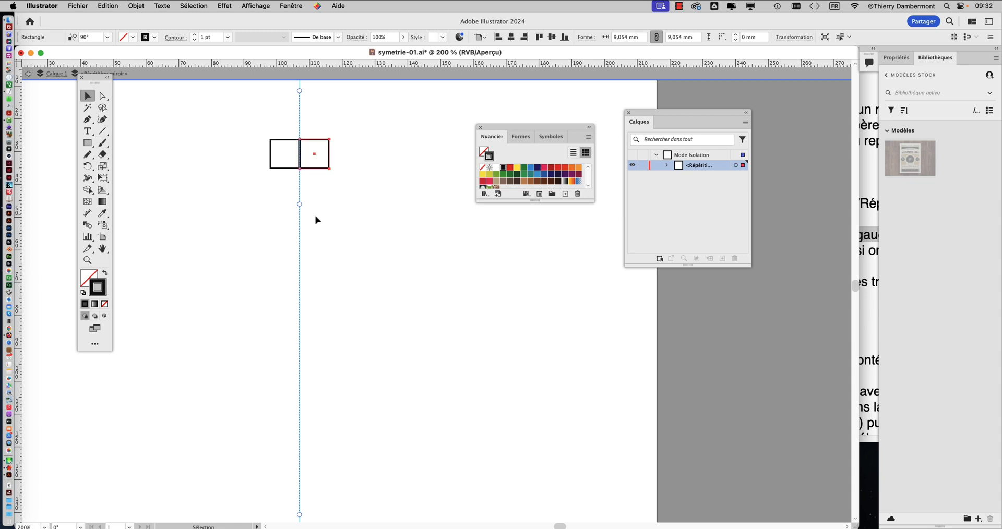
Step: Try drawing small squares on the right of the mirror axis and a rectangle about 3 × 4 mm on its left
click(325, 225)
click(87, 142)
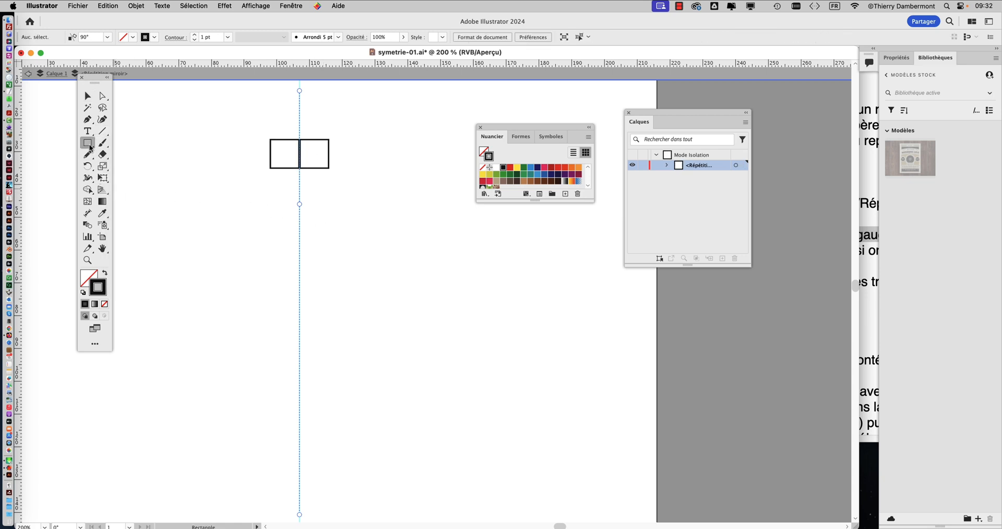
mouse_move(335, 218)
mouse_down()
mouse_move(352, 255)
mouse_move(395, 264)
mouse_up()
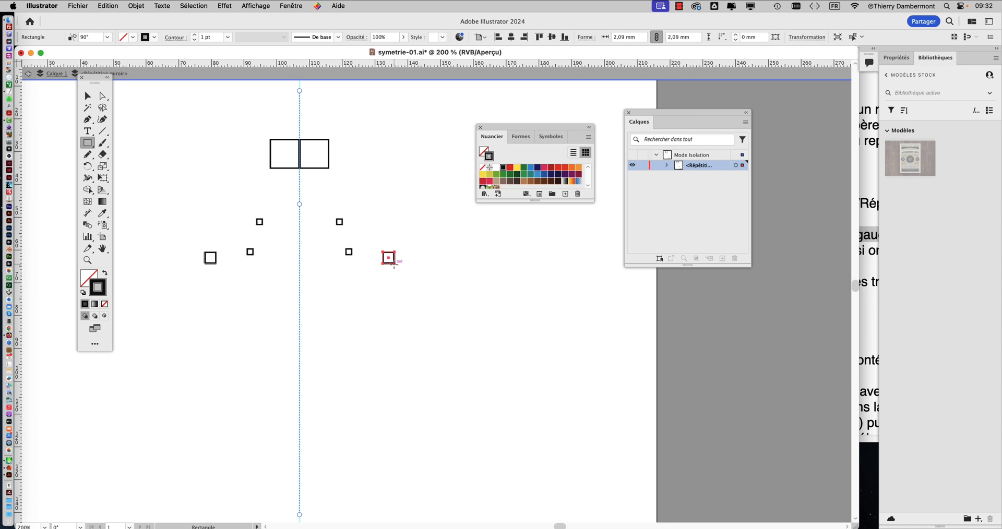
drag(219, 194, 230, 209)
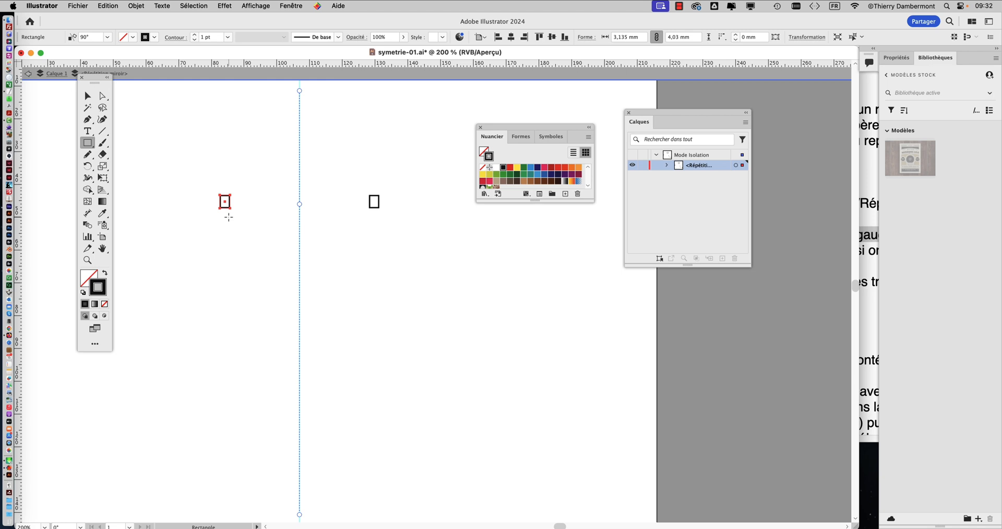
Step: Undo the small-rectangle trials and the source square's move, restoring the square to the left of the mirror axis
key(super+z)
key(super+z)
key(super+z)
key(super+z)
key(super+z)
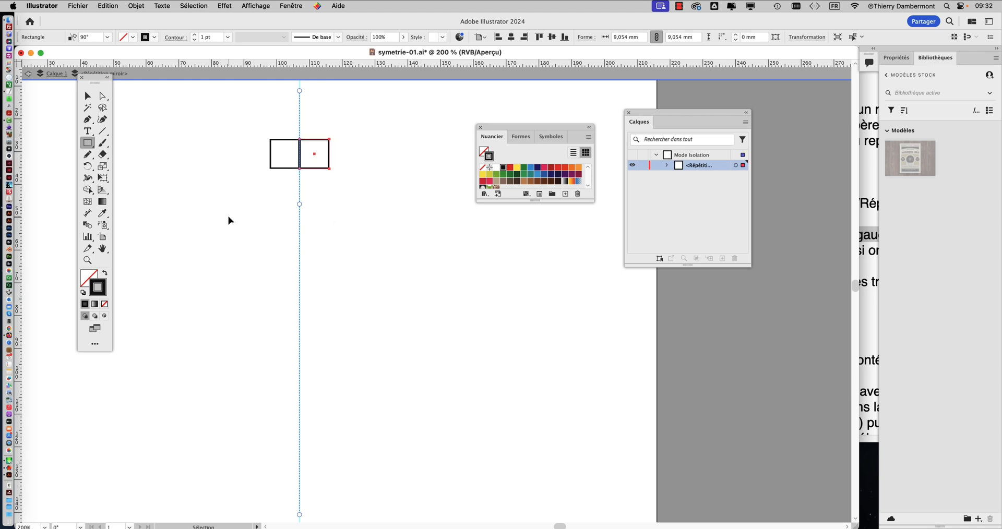
key(super+z)
key(super+z)
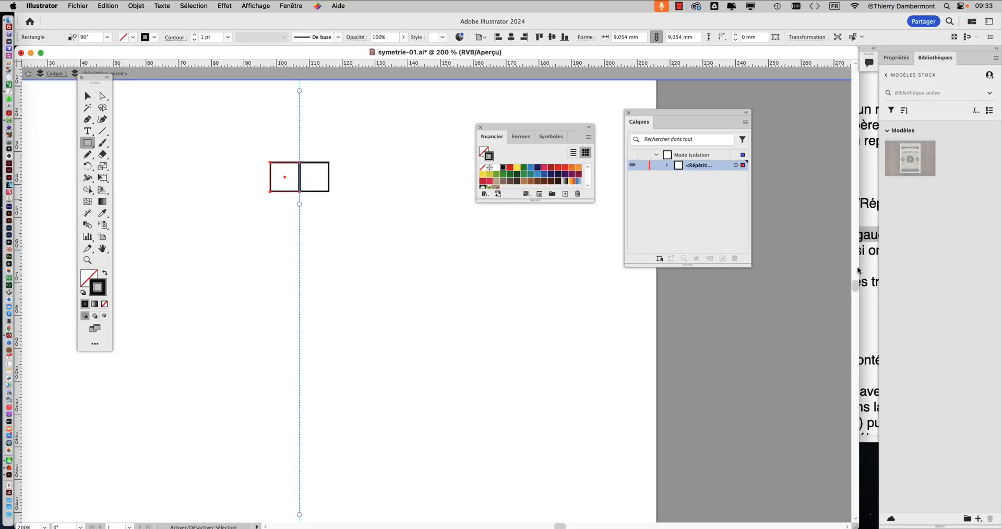
Step: Switch to TextEdit and highlight the passages about not crossing the guide and about leaving the strokes open
click(866, 265)
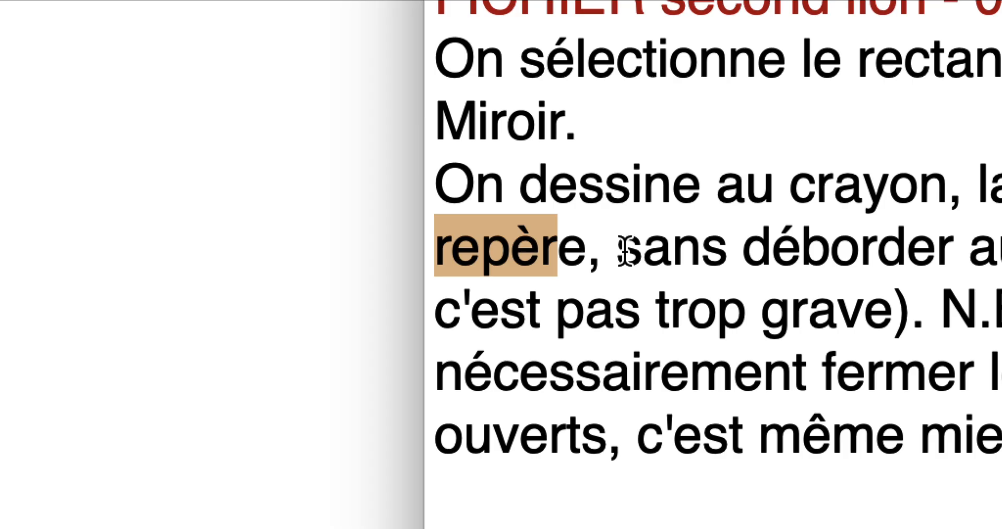
drag(623, 251, 913, 250)
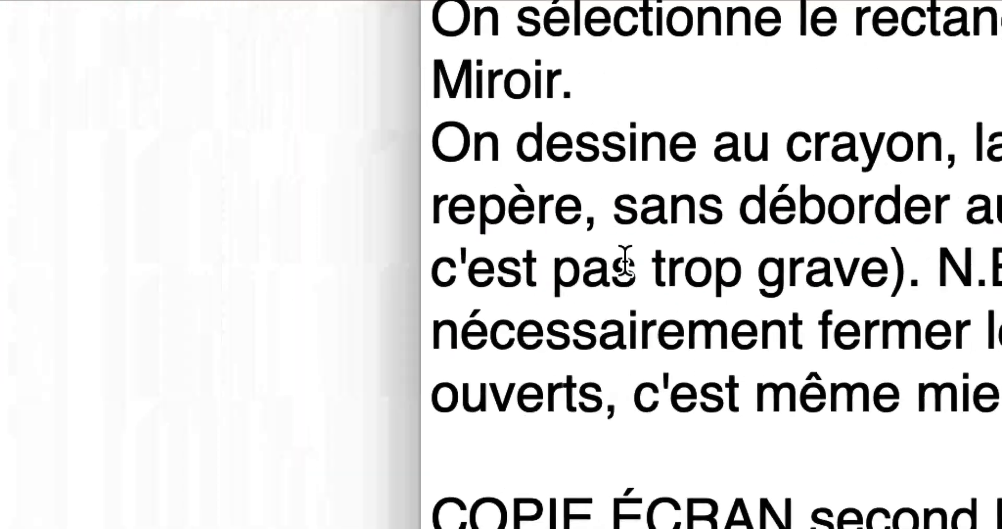
drag(625, 261, 869, 279)
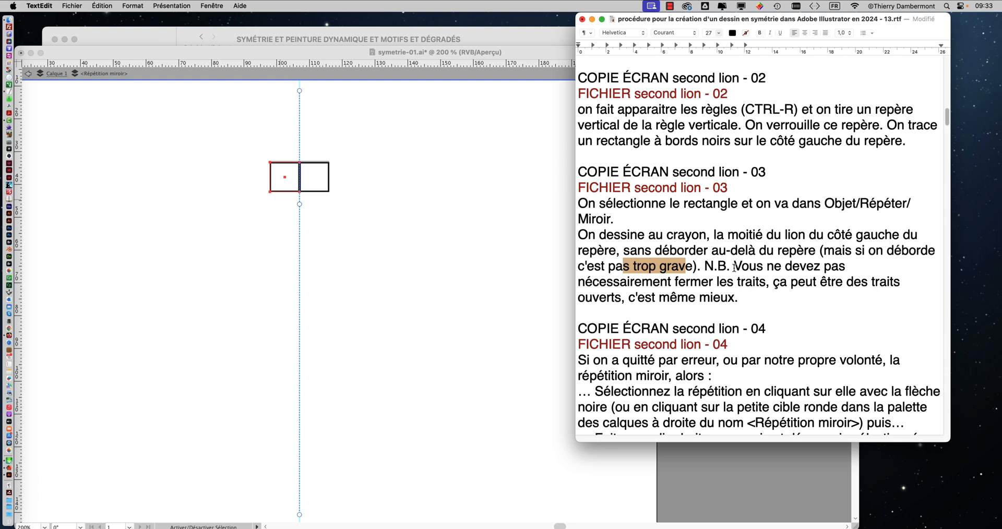
drag(735, 267, 737, 299)
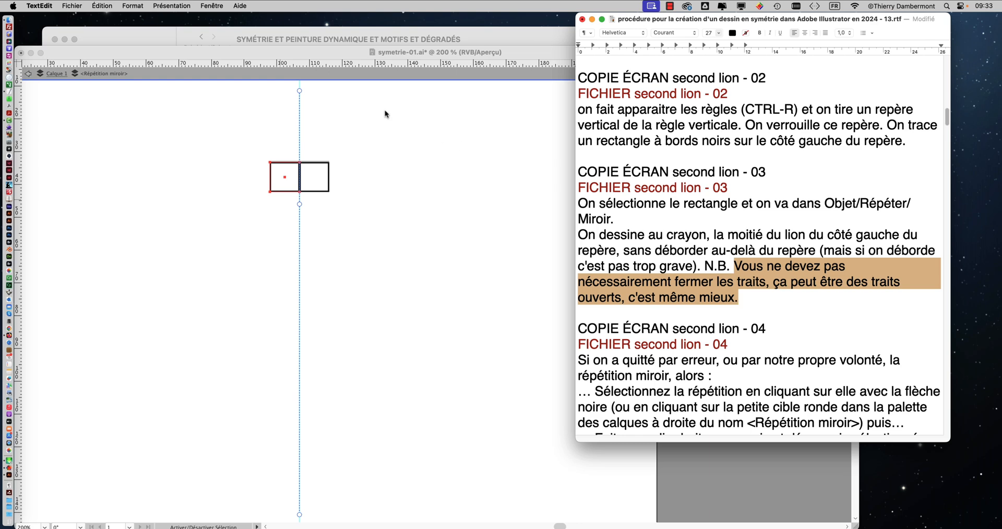
Step: Switch to Illustrator, narrow the document window so the procedure text shows beside it, and set the zoom to 100%
click(303, 55)
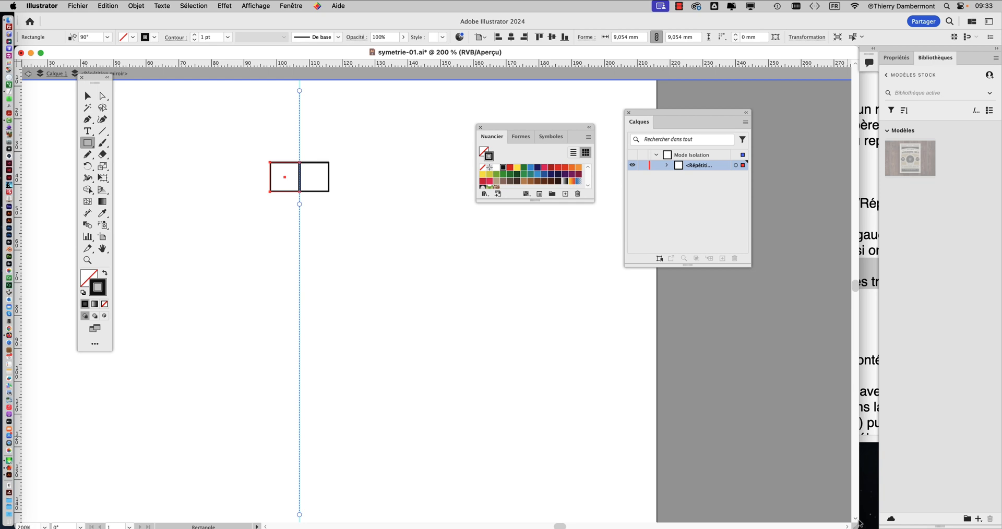
drag(846, 526, 522, 526)
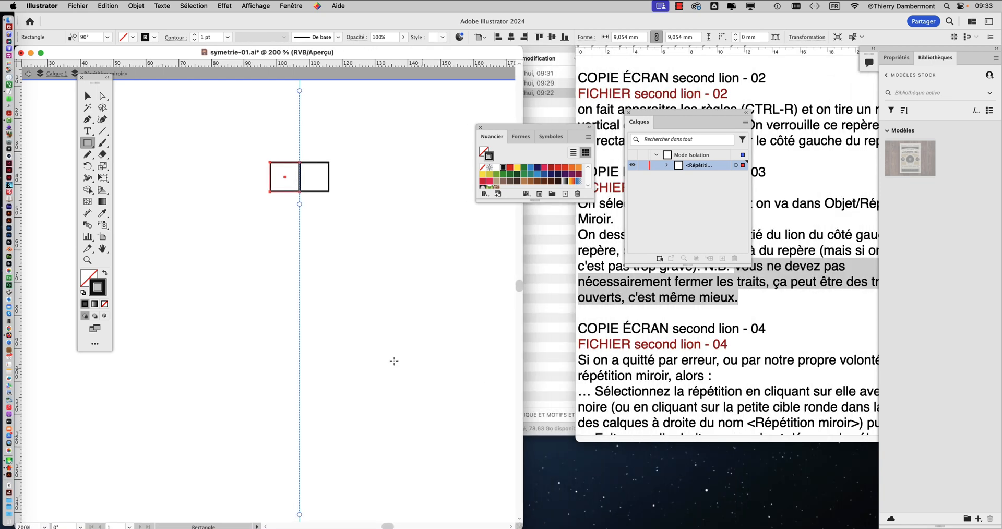
drag(324, 317, 264, 296)
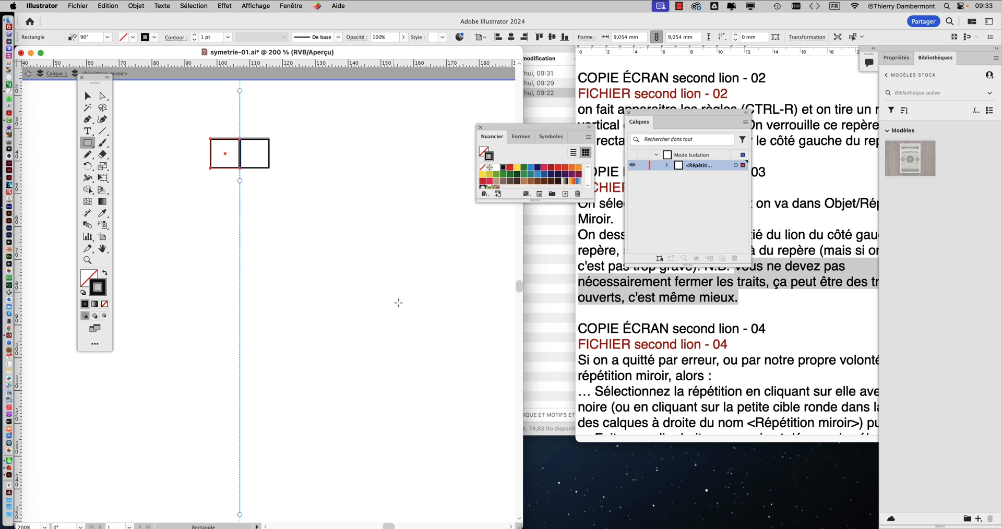
scroll(398, 424, down, 2)
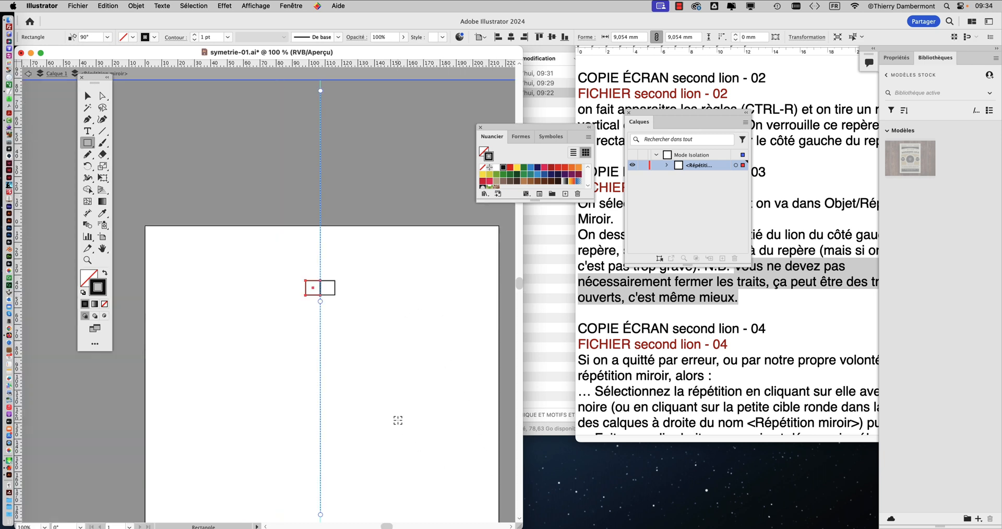
scroll(397, 420, down, 5)
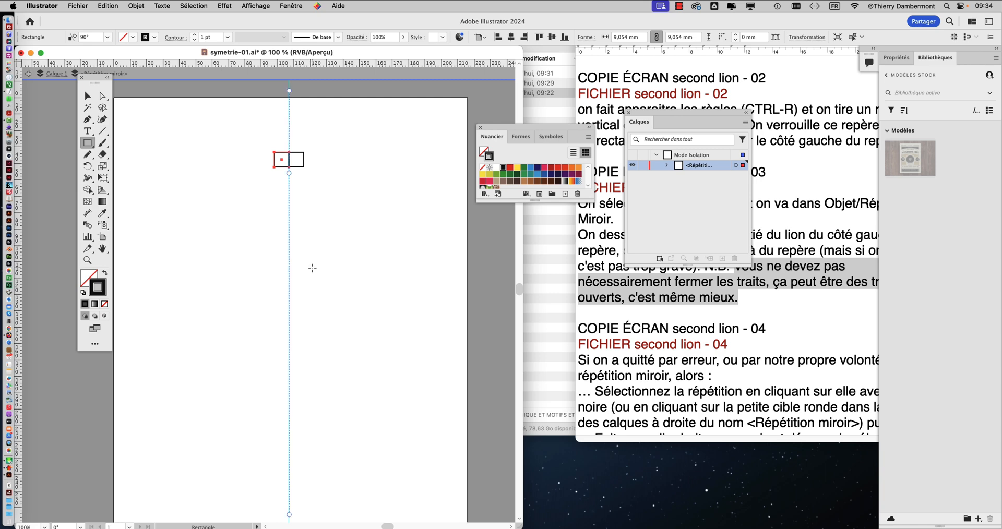
Step: Switch to Finder and select the image file lion-2923947_640.jpg in the project folder
key(super+Tab)
key(super+Tab)
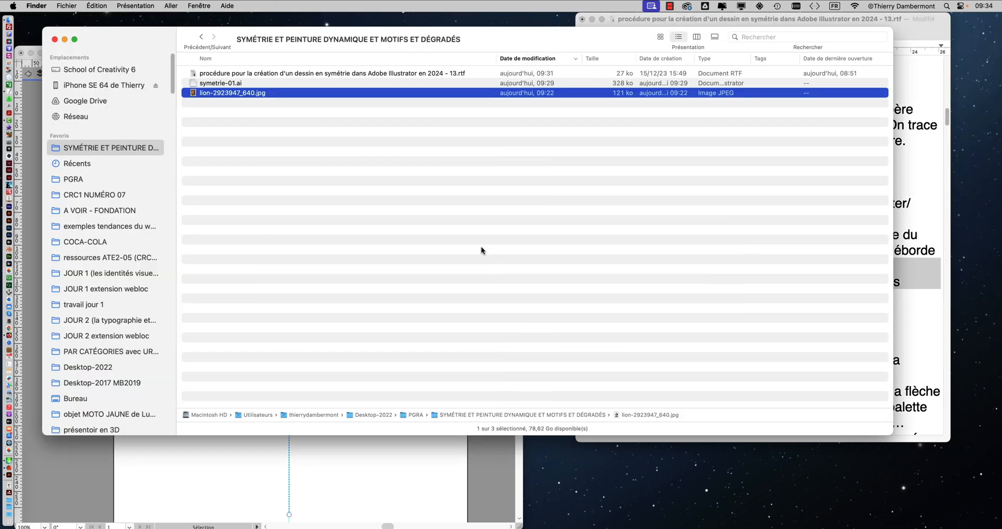
click(213, 74)
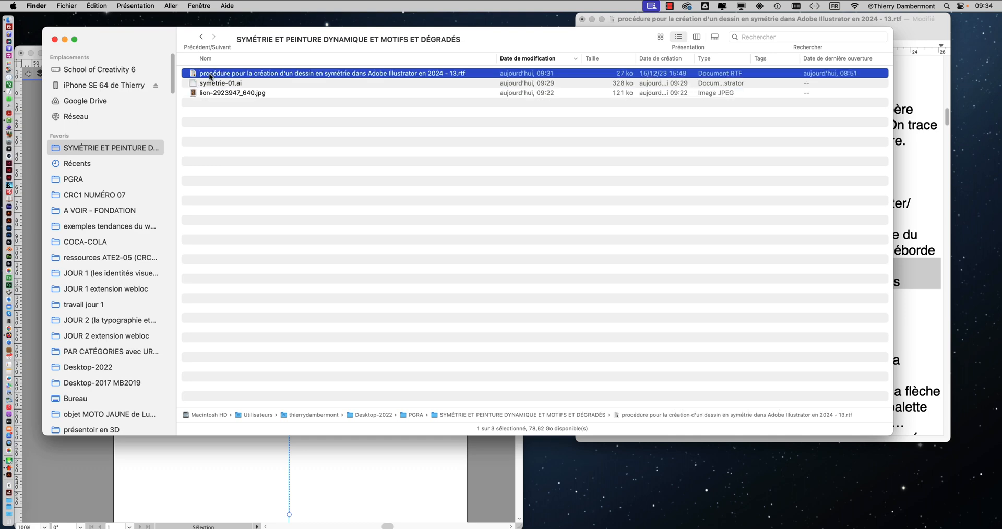
click(207, 95)
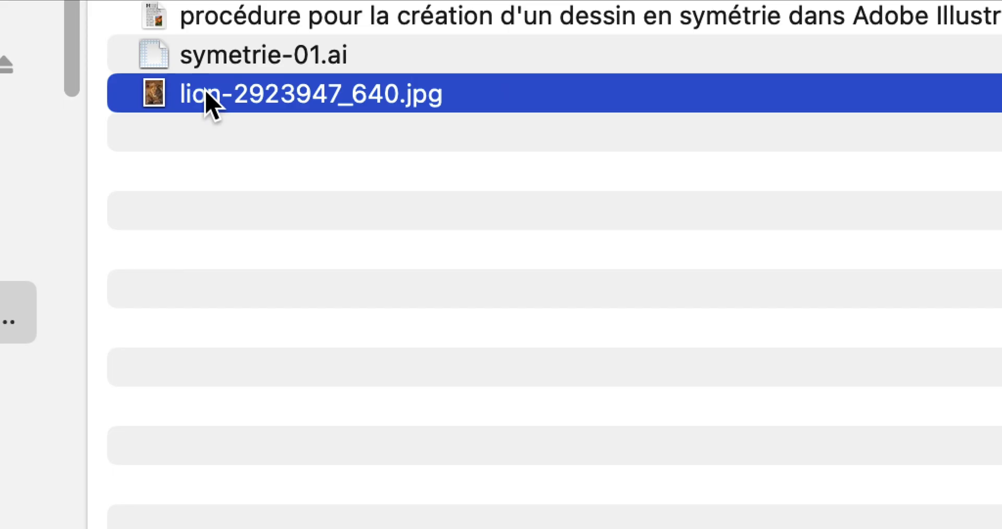
right_click(206, 94)
mouse_move(249, 152)
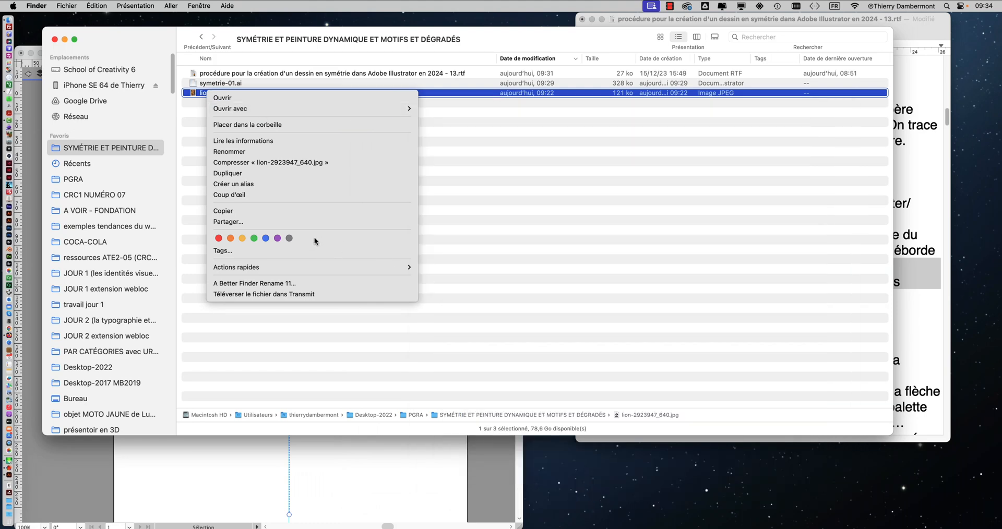
click(431, 127)
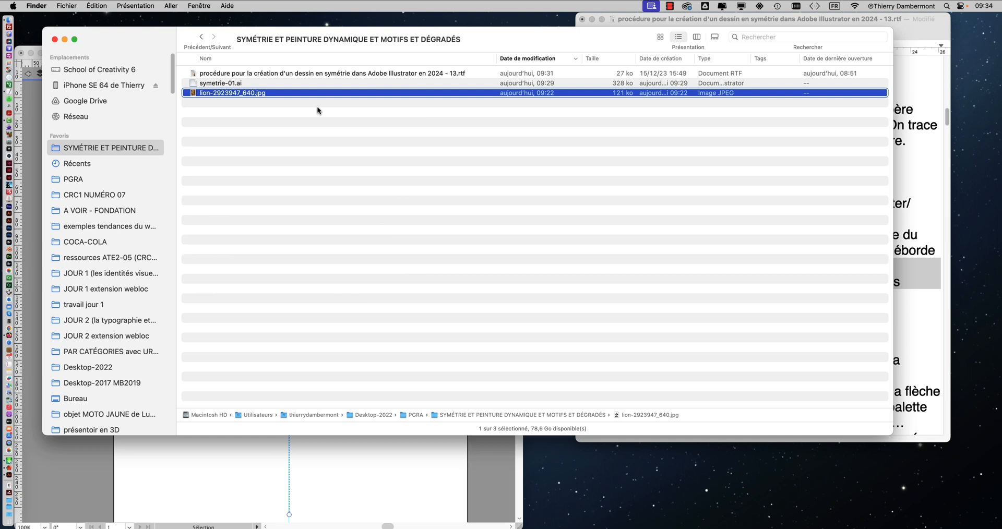
double_click(286, 94)
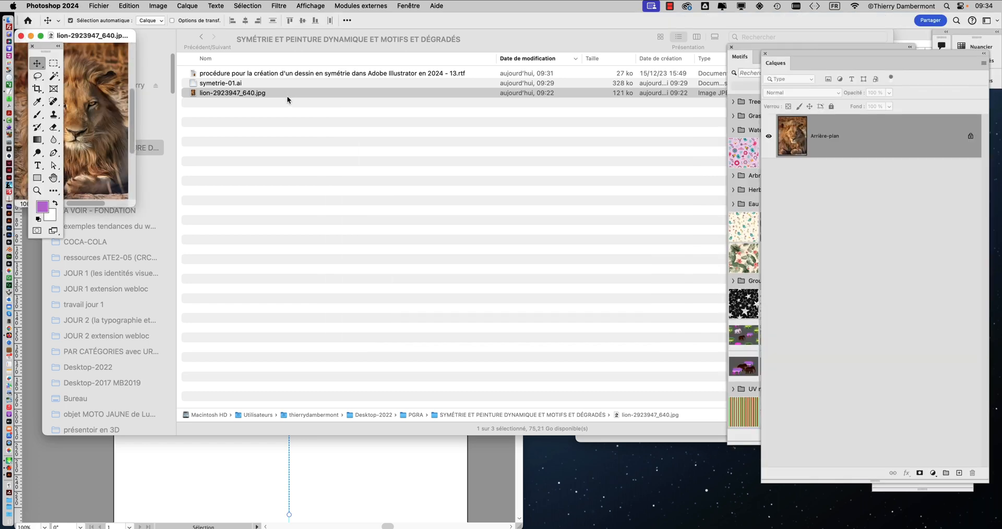
click(55, 4)
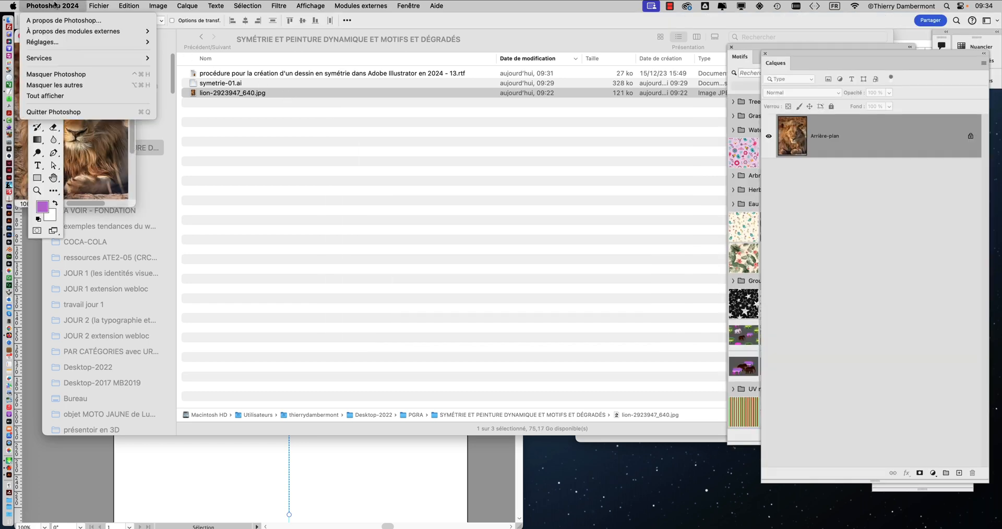
click(66, 111)
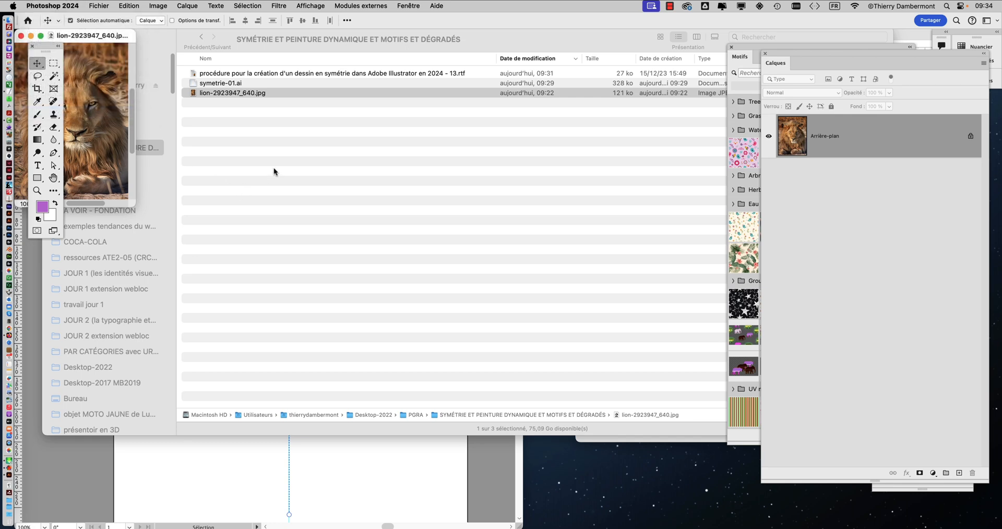
Step: Open lion-2923947_640.jpg with Aperçu to examine the lion photo, and close both the image and the Finder window
right_click(299, 94)
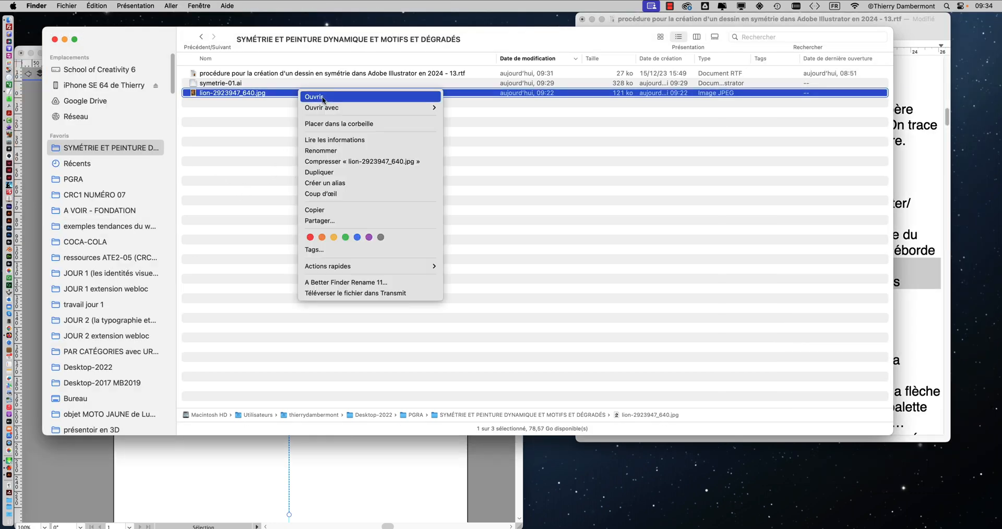
mouse_move(408, 110)
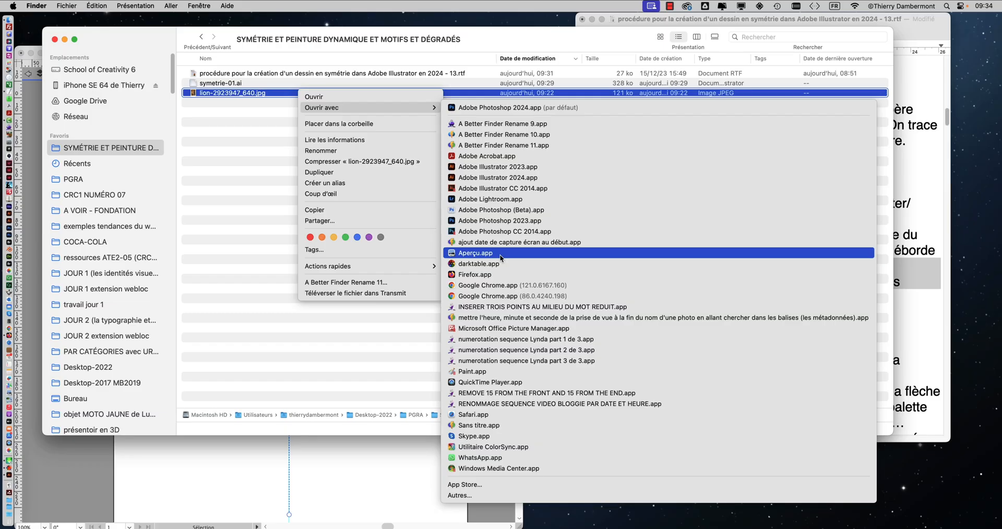
click(500, 255)
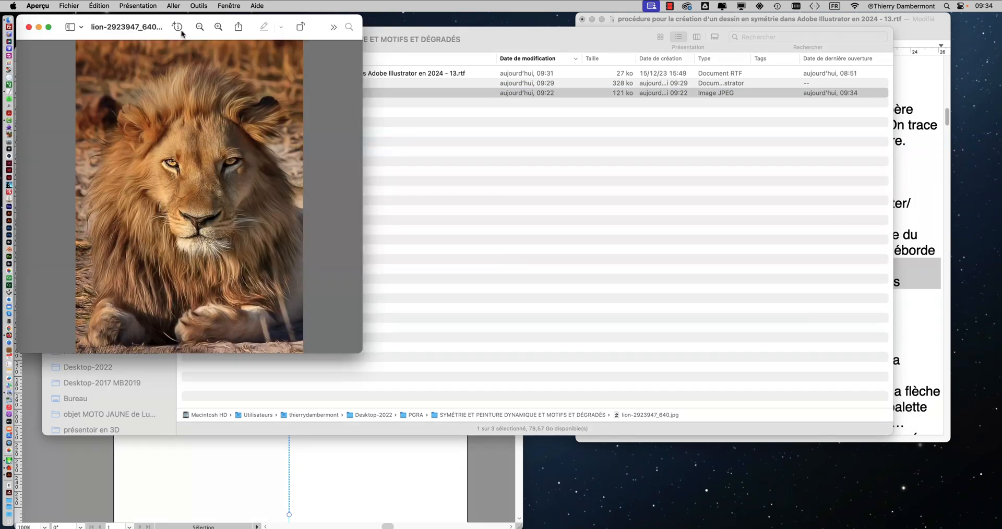
click(29, 27)
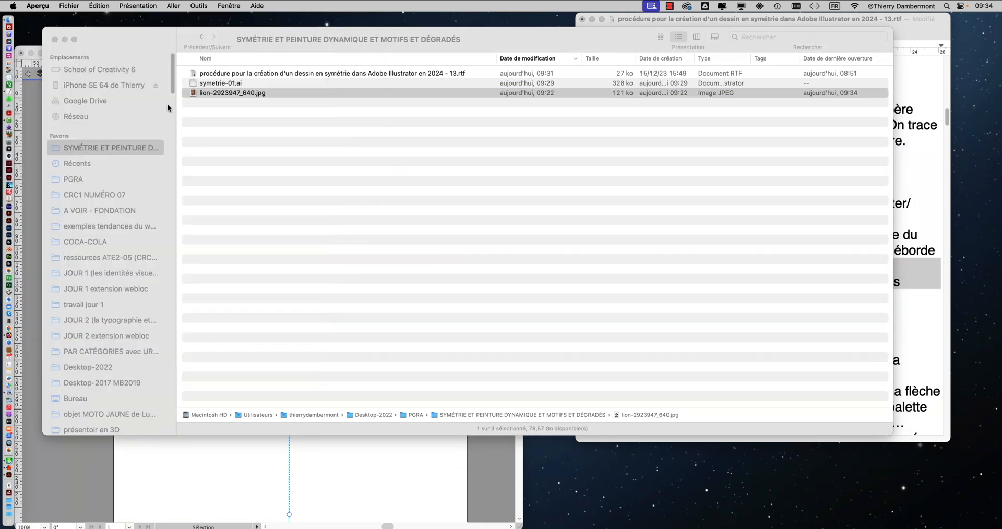
click(55, 40)
Step: Switch to Illustrator, widen the document window, and close the Nuancier and Calques palettes
click(177, 56)
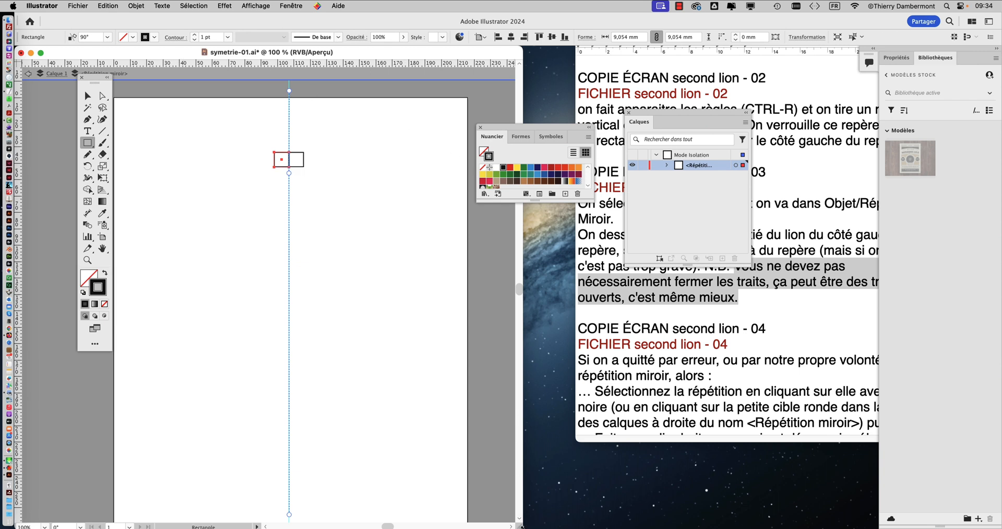
drag(521, 525, 948, 521)
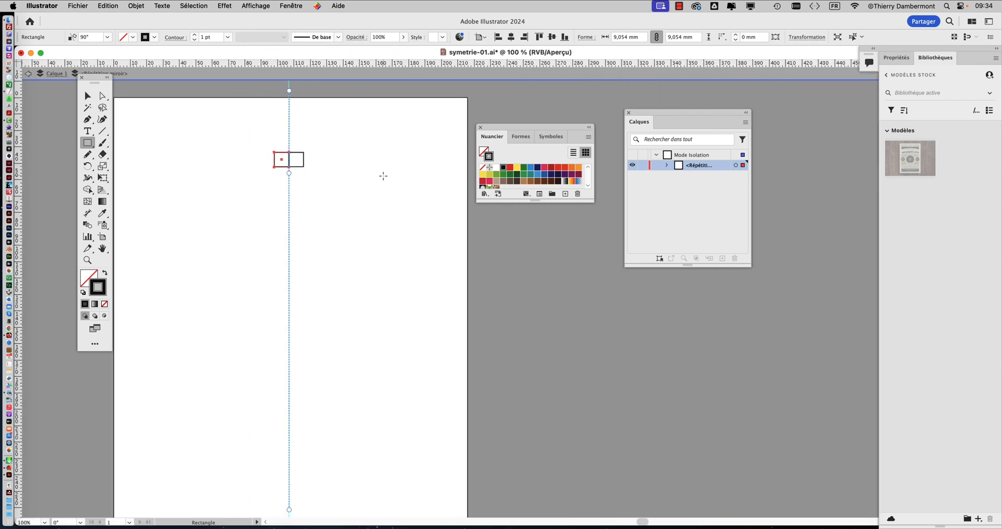
key(space)
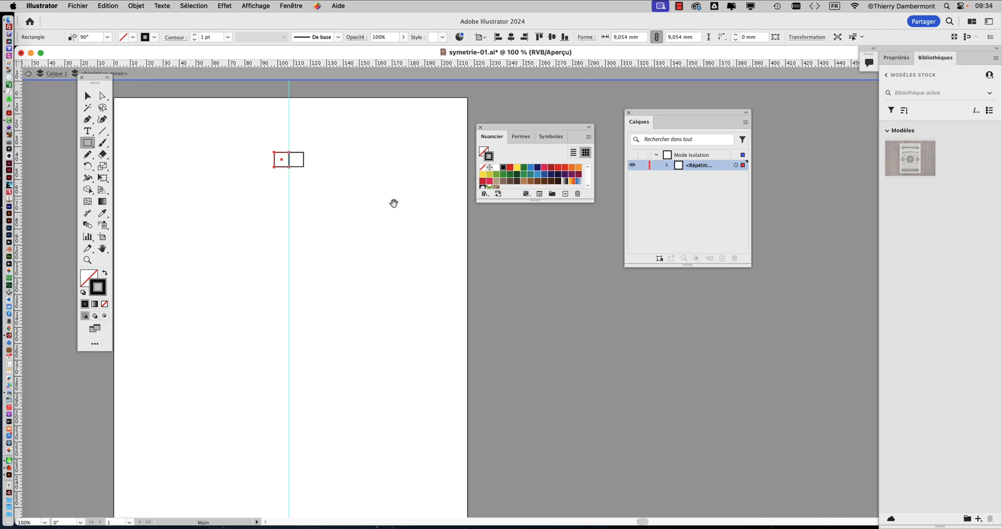
drag(394, 205, 345, 193)
key(space)
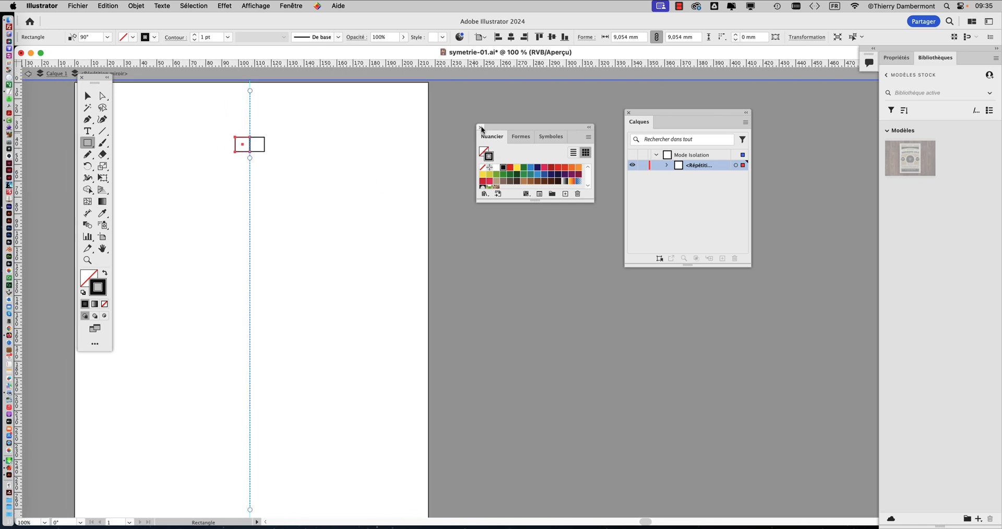
click(481, 127)
click(628, 112)
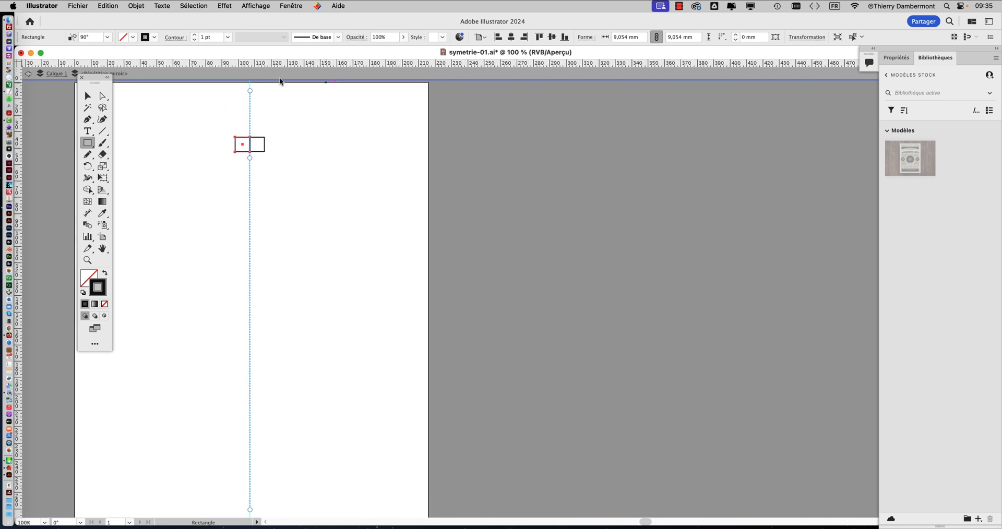
Step: Try to import lion-2923947_640.jpg with the Lier option turned off while inside the isolated mirror repeat
click(73, 5)
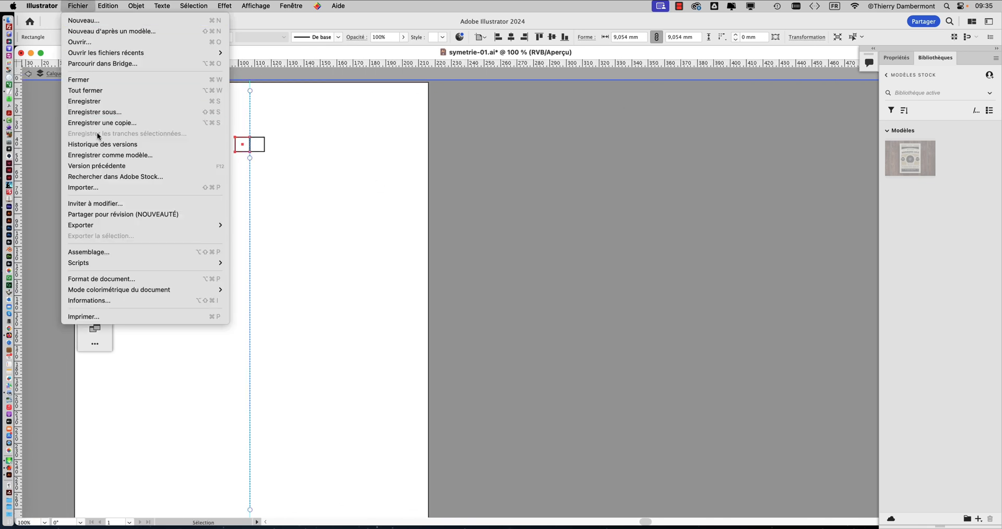
click(101, 188)
click(433, 104)
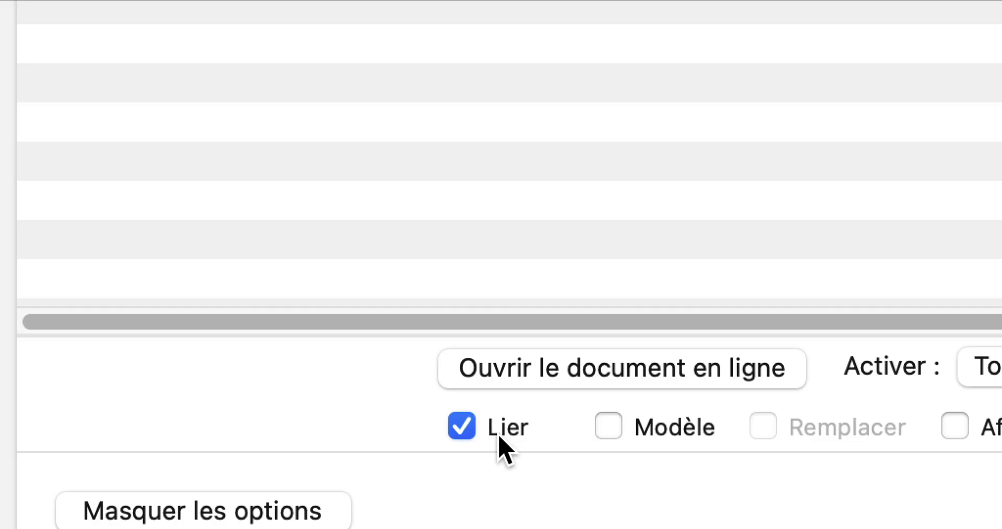
click(499, 439)
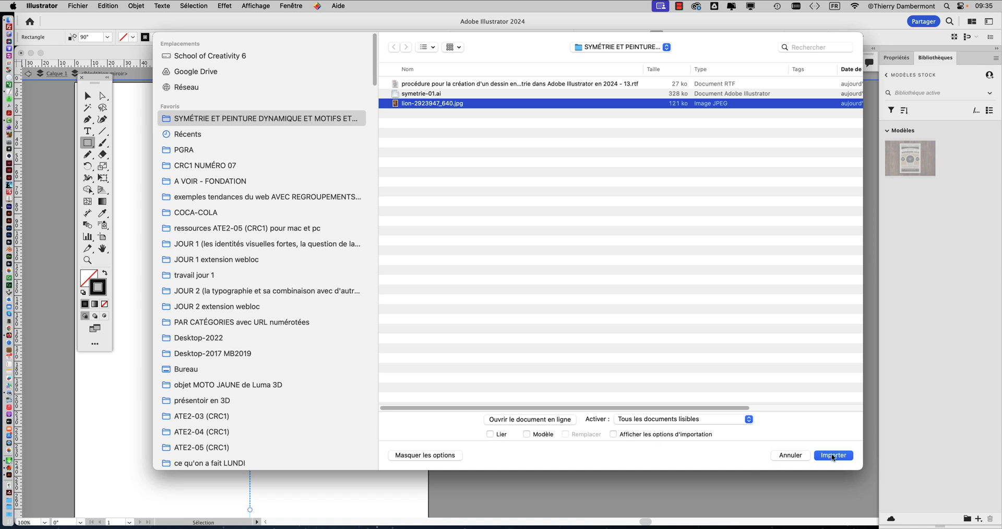
click(832, 456)
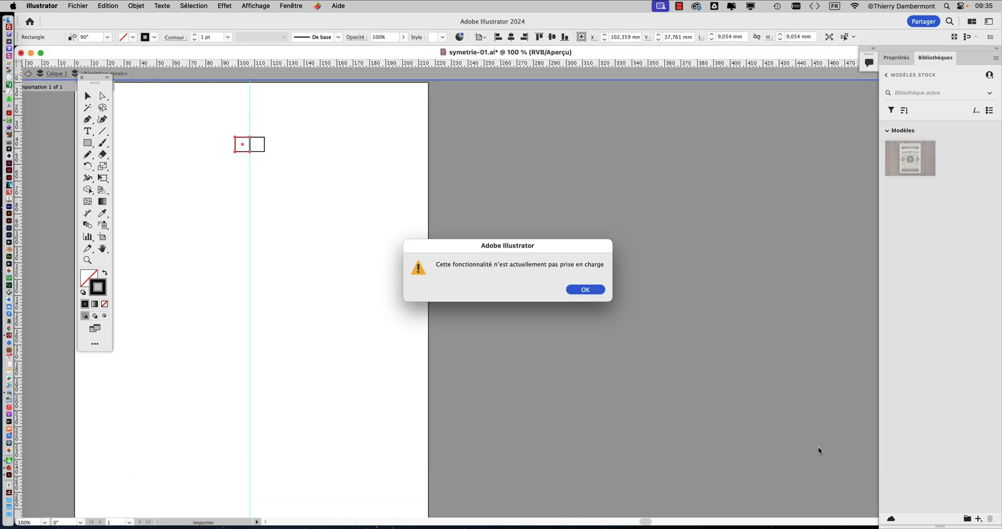
click(584, 290)
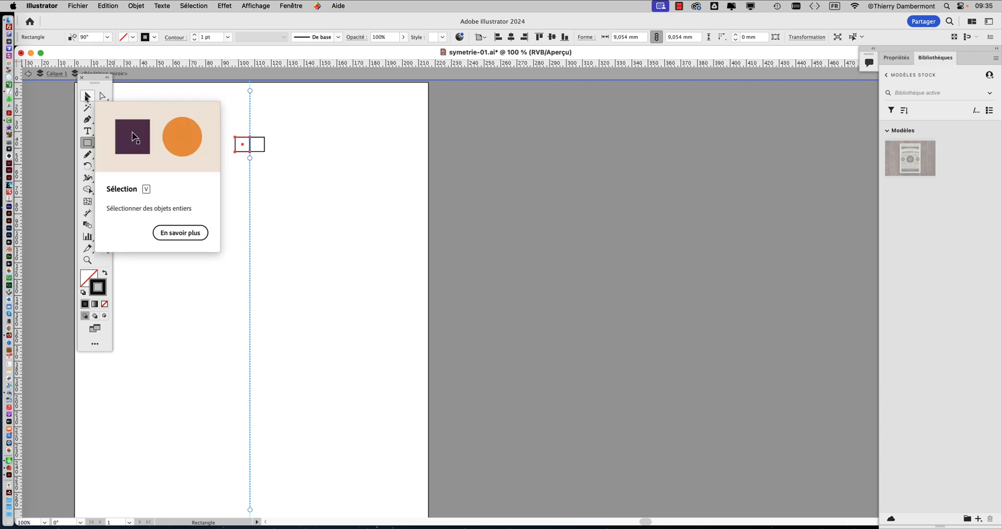
Step: Move the tools palette clear of the isolation bar and exit isolation mode through Calque 1
double_click(93, 80)
drag(93, 79, 78, 123)
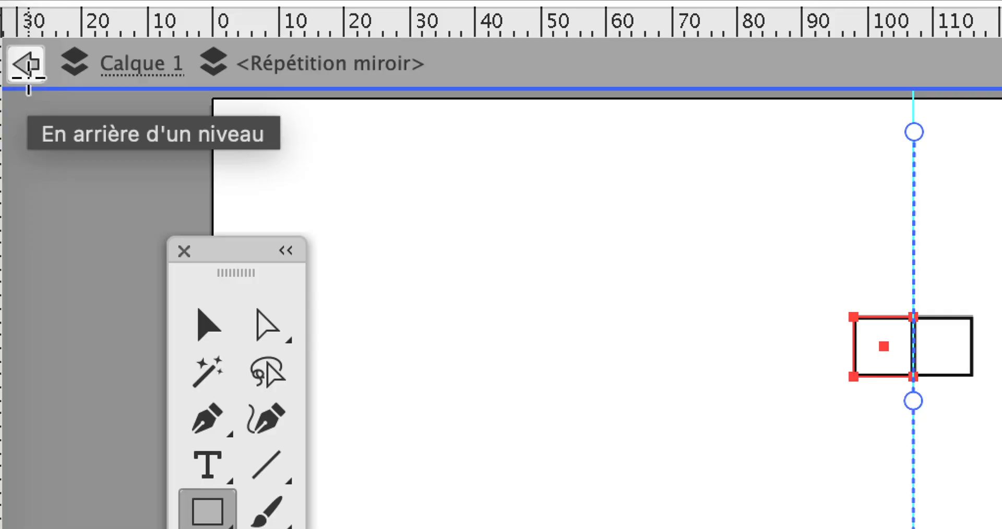
click(27, 78)
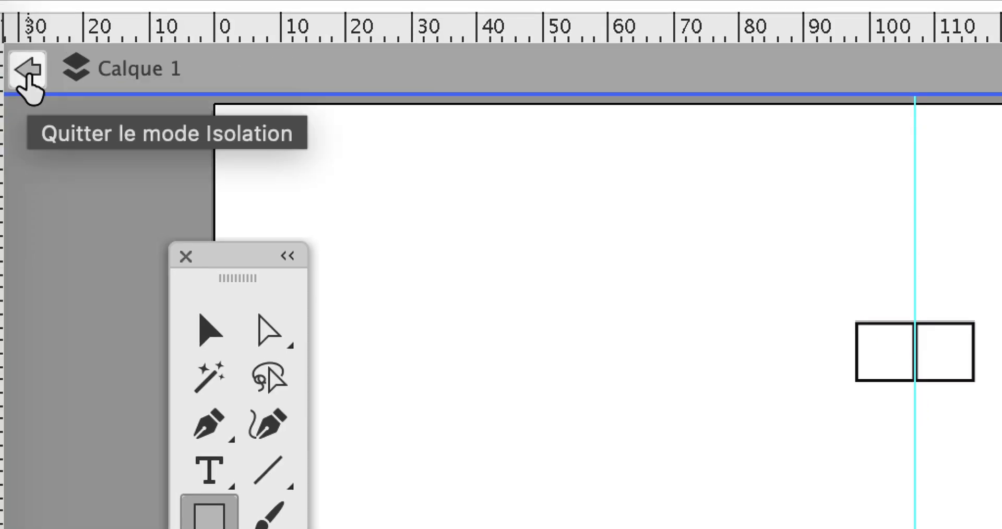
click(27, 78)
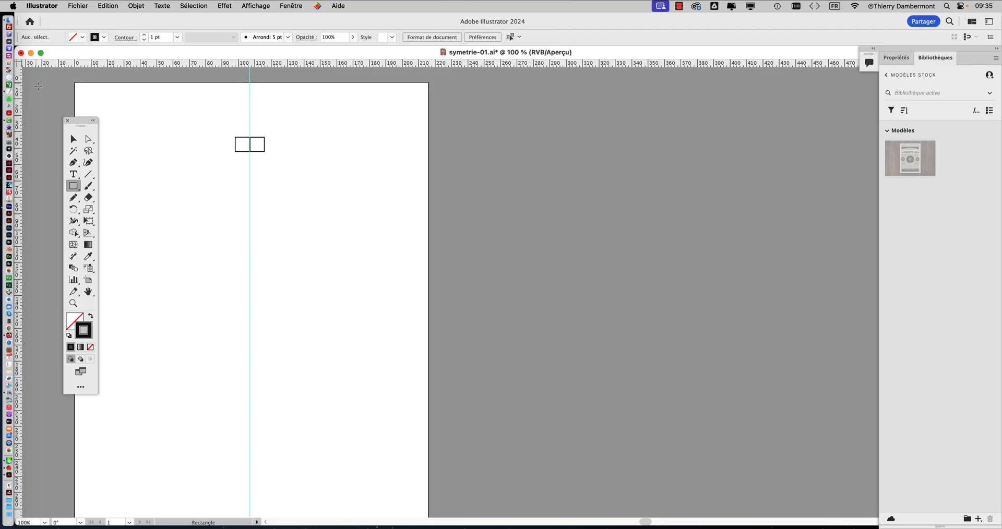
Step: Import lion-2923947_640.jpg unlinked and place it beside the artboard, about 140 mm wide and 193 mm high
click(78, 6)
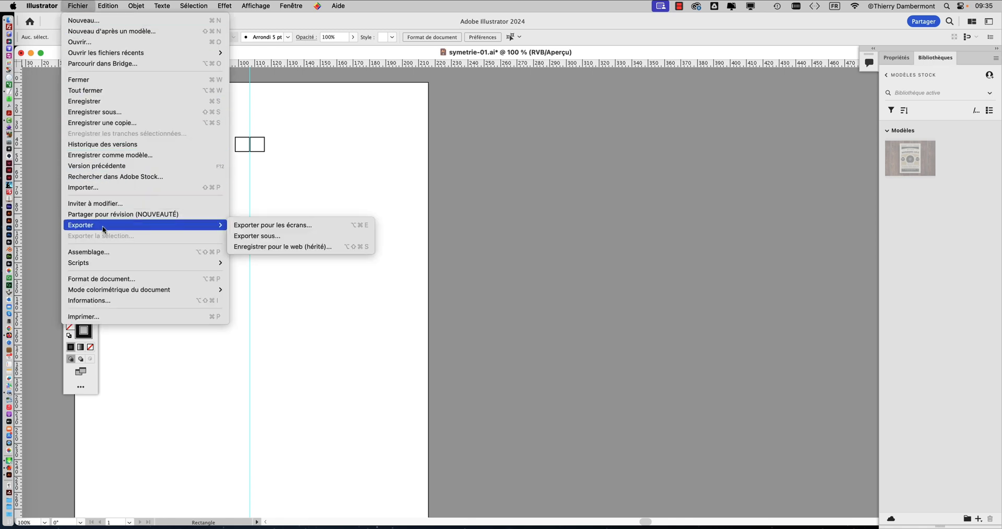
click(95, 187)
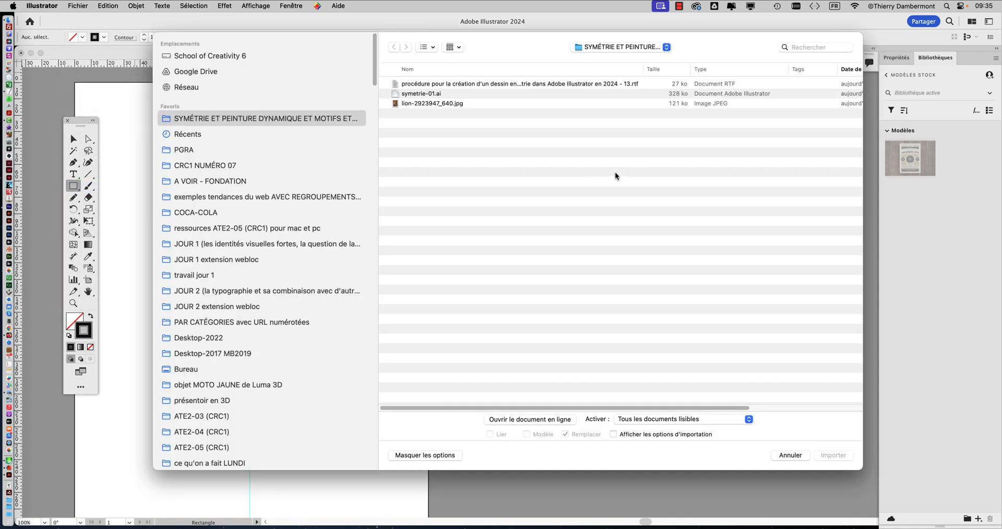
click(422, 102)
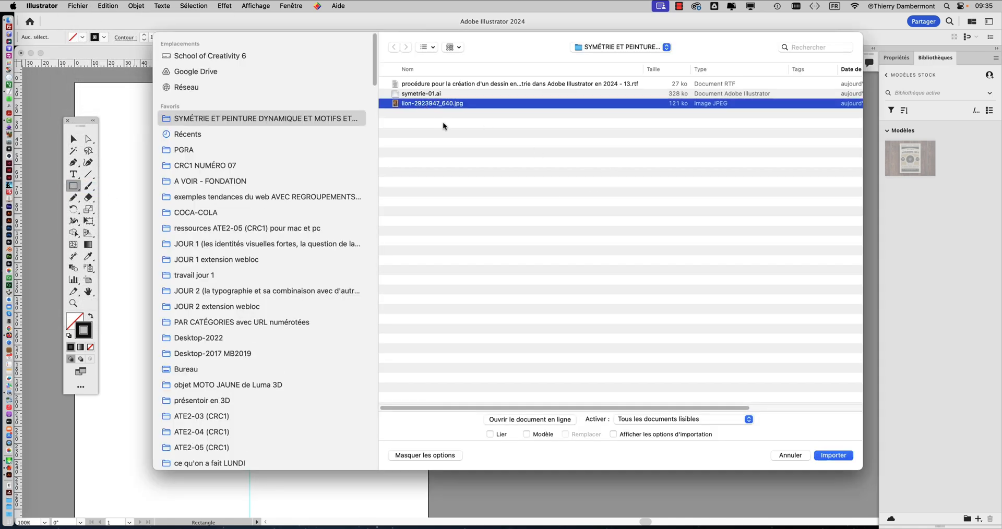
click(845, 456)
drag(463, 105, 817, 420)
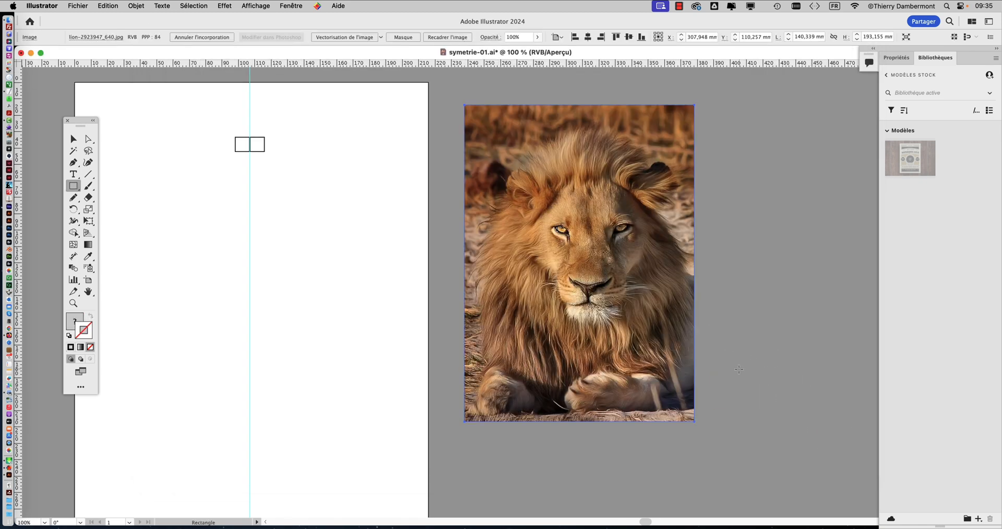
Step: Select the mirrored pair of squares and isolate that mirror repeat for editing
click(73, 139)
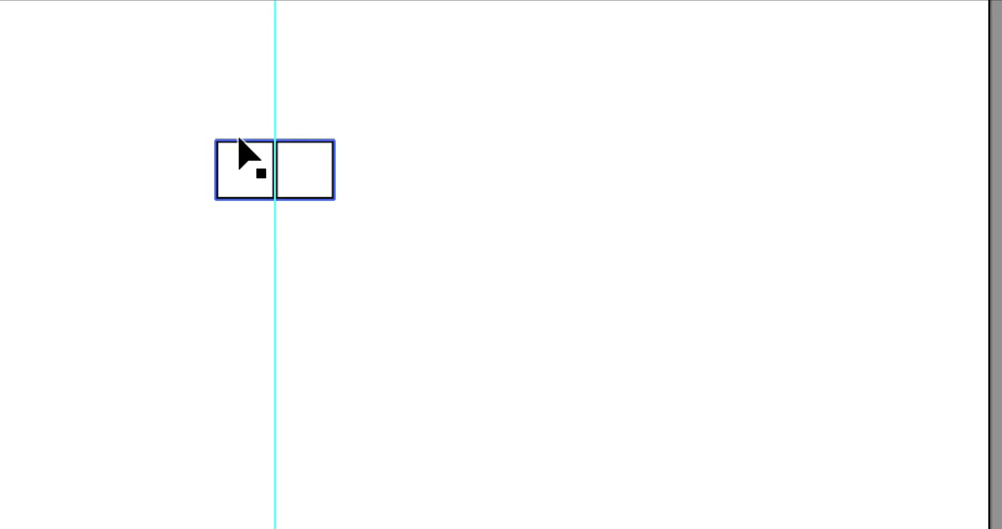
drag(239, 139, 241, 137)
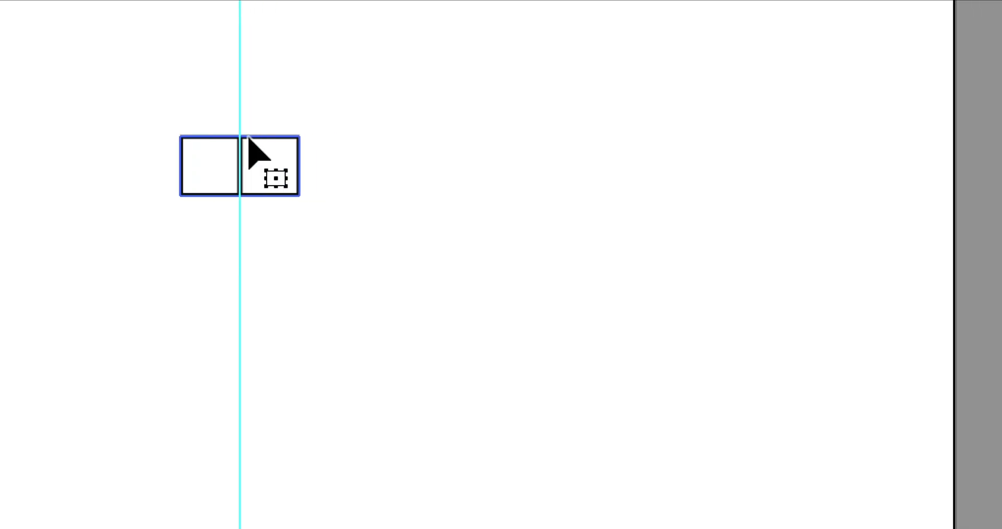
right_click(239, 138)
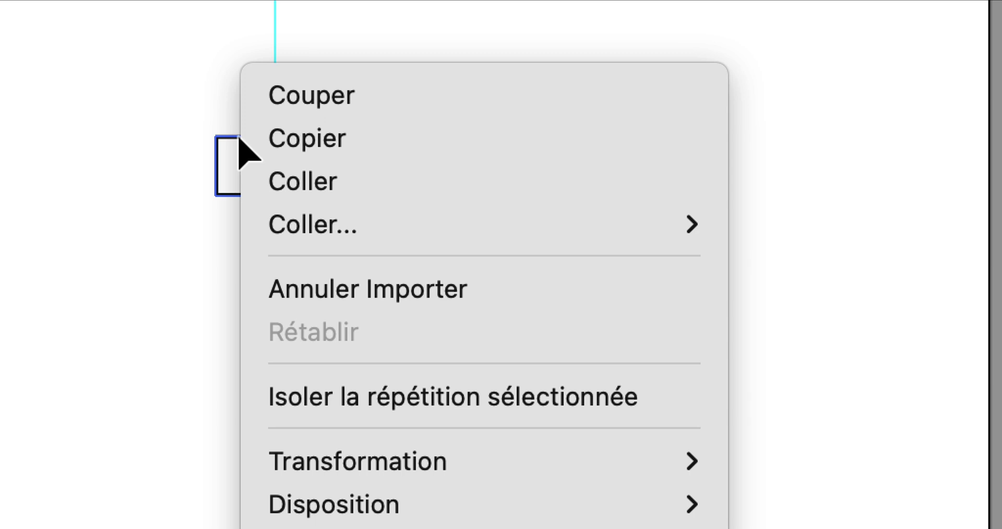
click(212, 114)
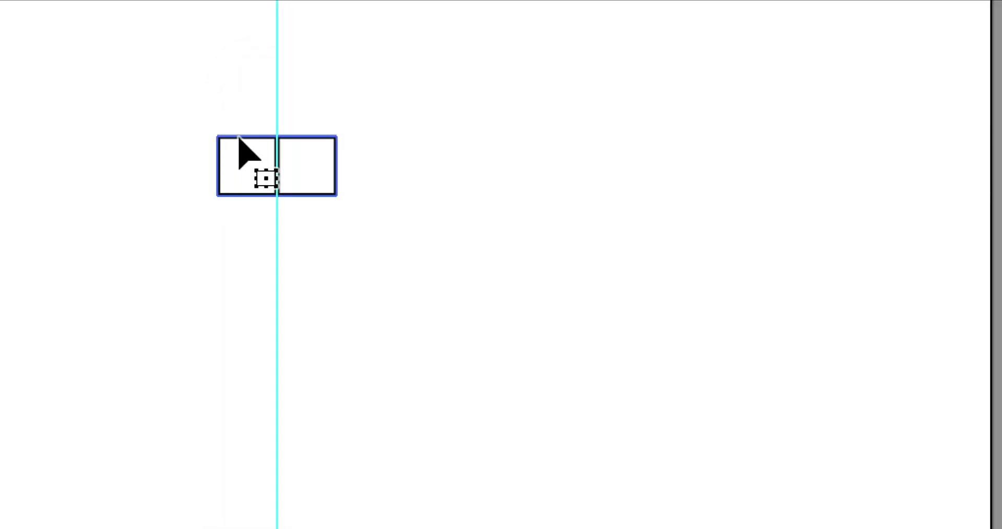
drag(239, 145, 239, 137)
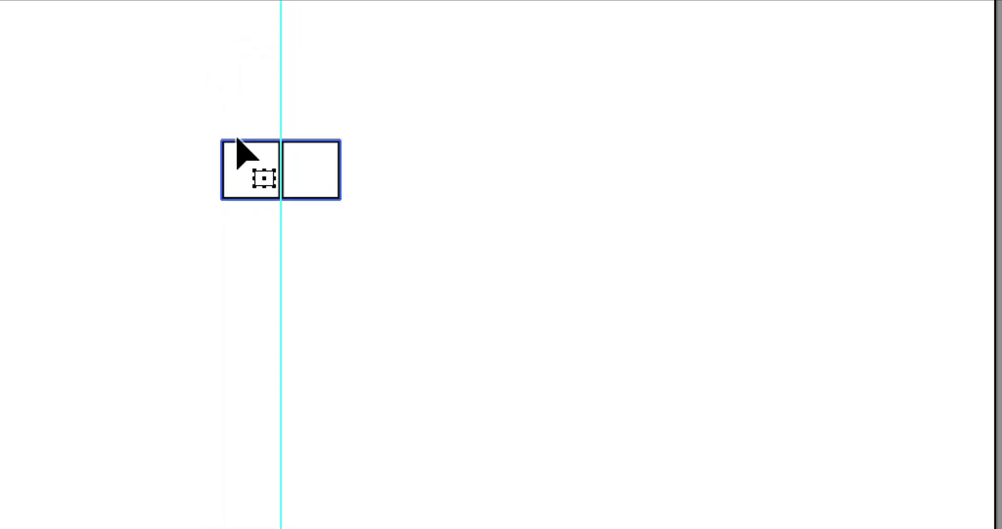
right_click(239, 138)
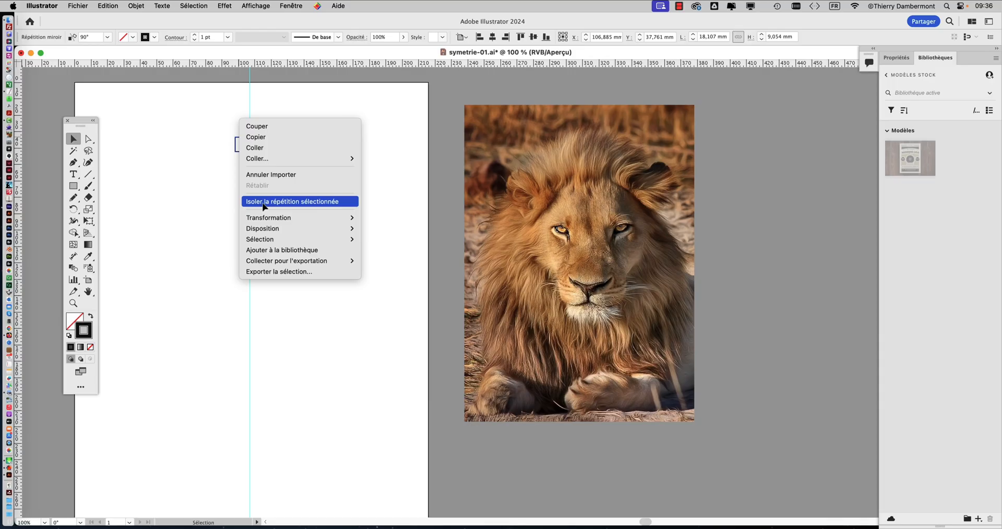
click(264, 201)
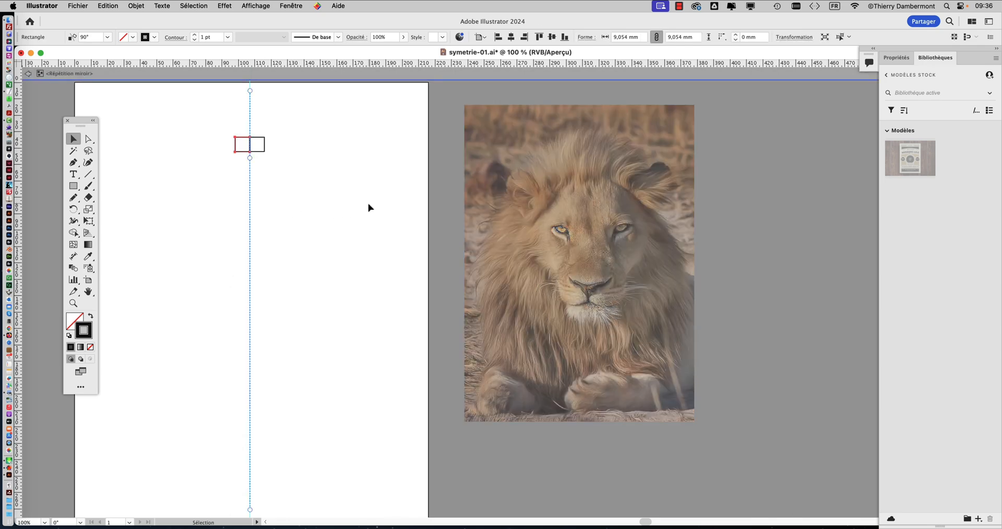
Step: Draw a curved head line with the Pencil tool left of the mirror axis, about 19 mm wide and 16 mm high, reshaping its upper part
key(super)
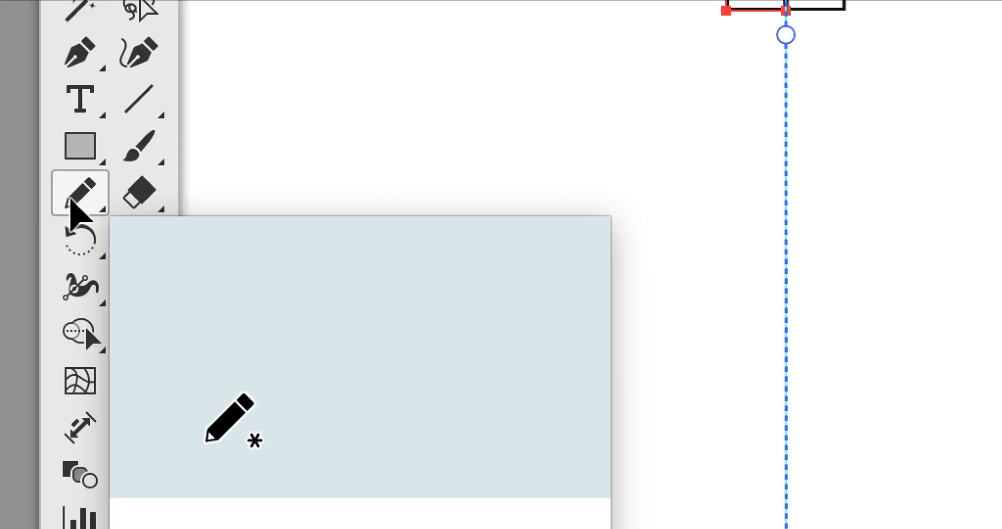
click(71, 199)
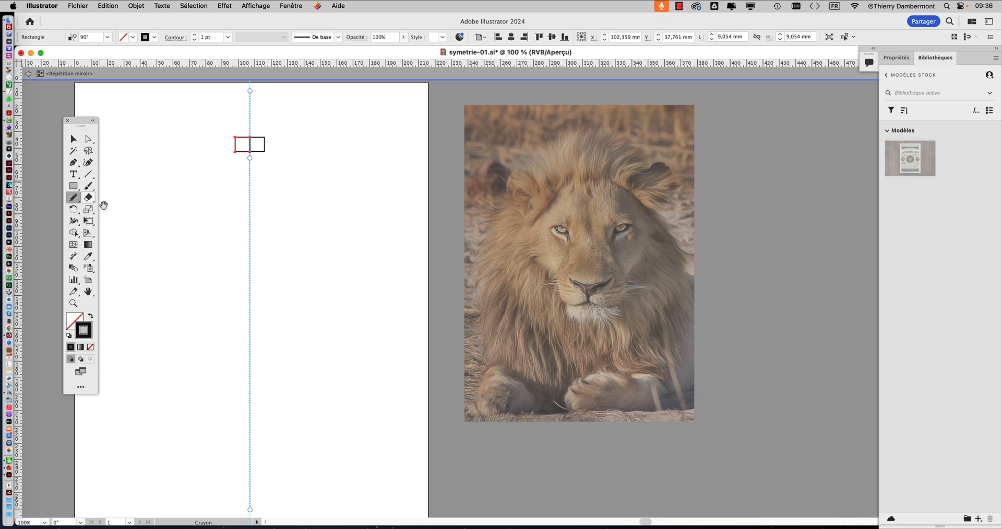
scroll(257, 243, left, 5)
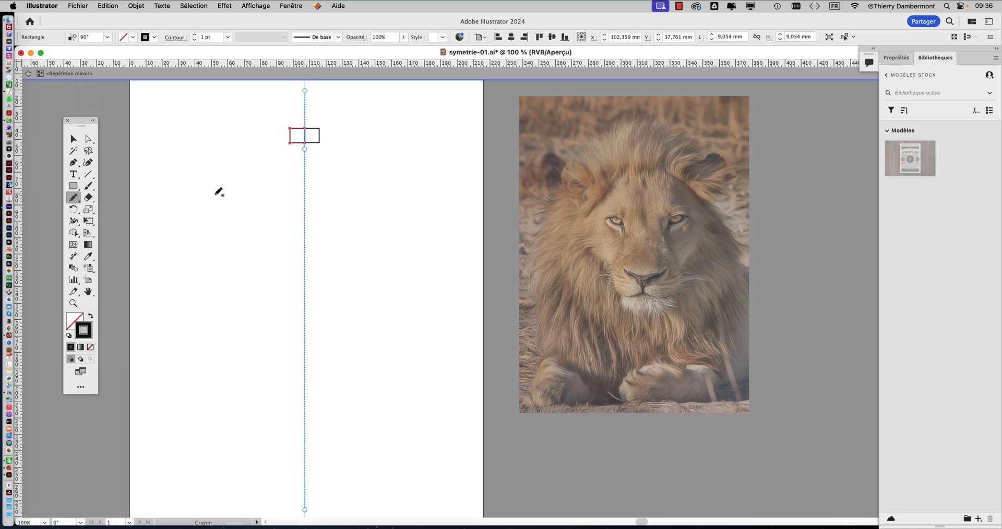
drag(212, 197, 240, 165)
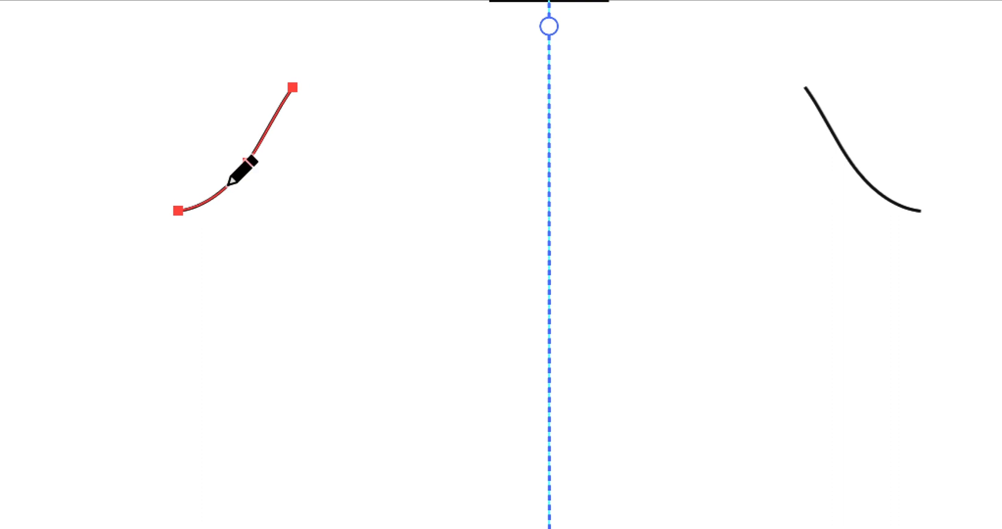
drag(235, 178, 280, 128)
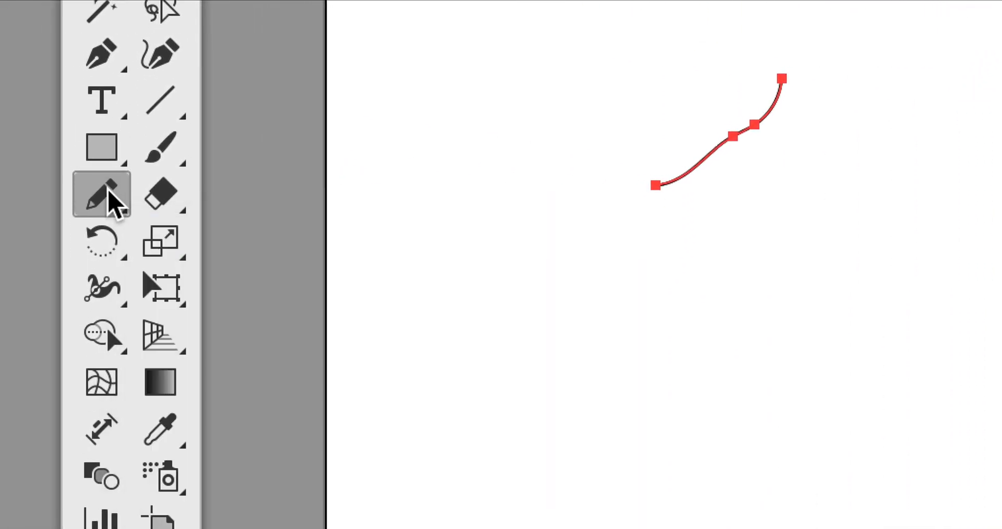
Step: Turn off Conserver la sélection in the Pencil tool options
double_click(108, 192)
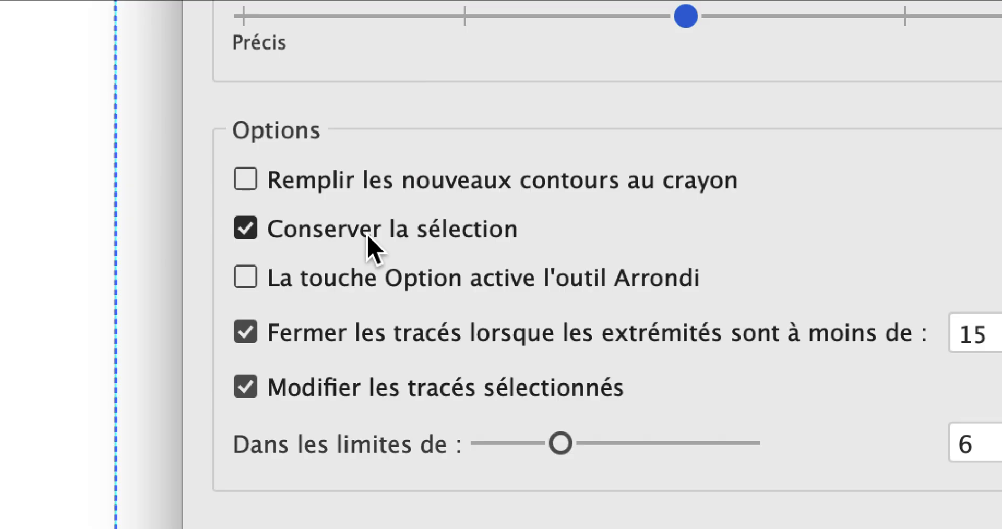
click(367, 236)
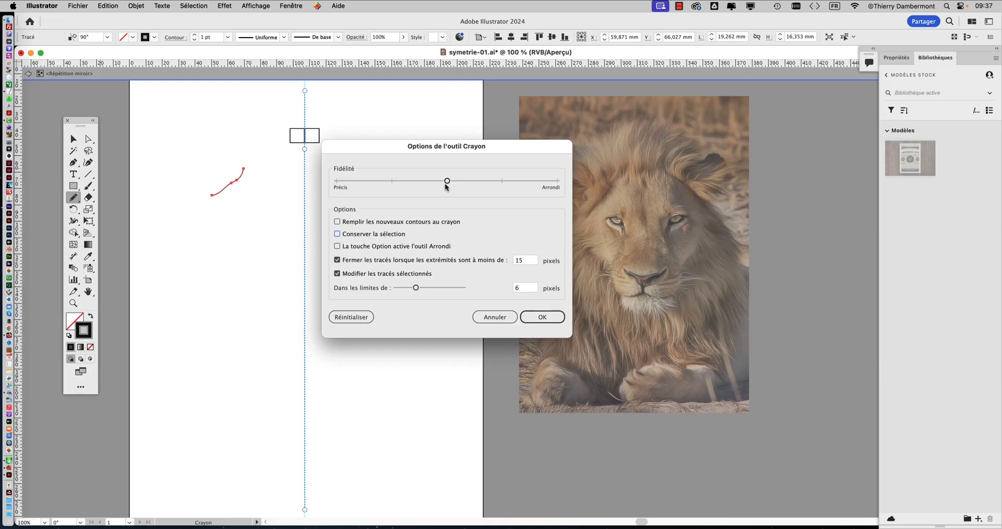
click(543, 317)
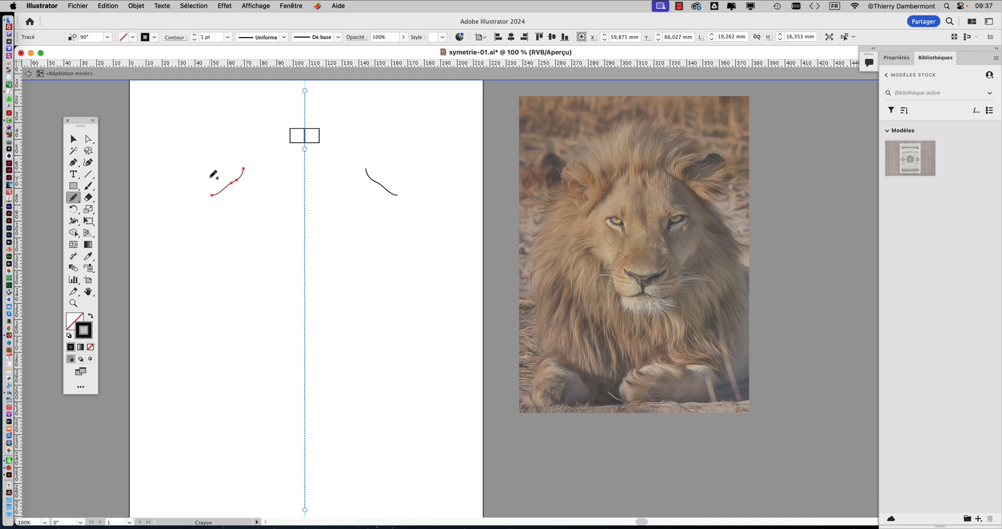
Step: Draw the lion's ear, forehead dashes, eye, nose-side curves and muzzle curve freehand with the Pencil left of the mirror axis
mouse_move(211, 181)
mouse_down()
mouse_move(191, 140)
mouse_move(208, 131)
mouse_move(226, 168)
mouse_move(218, 178)
mouse_move(203, 166)
mouse_move(204, 152)
mouse_move(215, 166)
mouse_up()
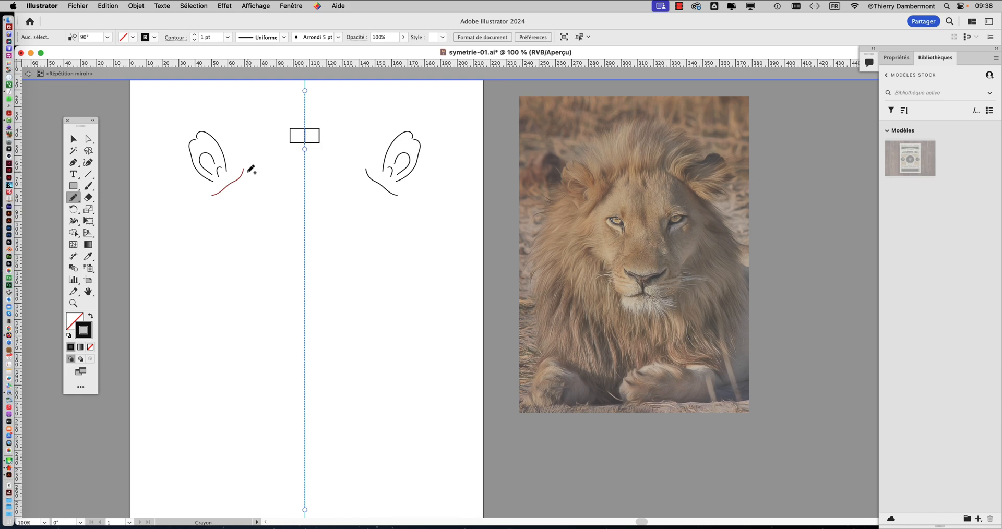
drag(248, 173, 288, 166)
mouse_move(242, 201)
mouse_down()
mouse_move(261, 218)
mouse_move(237, 208)
mouse_up()
mouse_move(265, 232)
mouse_down()
mouse_move(247, 256)
mouse_move(263, 225)
mouse_up()
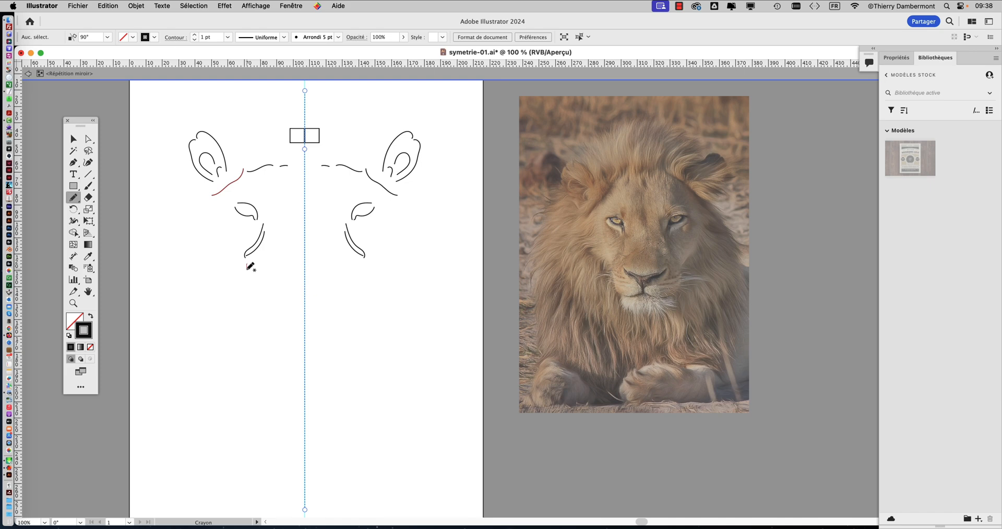
mouse_move(246, 268)
mouse_down()
mouse_move(251, 283)
mouse_move(270, 287)
mouse_up()
Step: Move all the pencil strokes of the lion's face together about 10 mm towards the mirror axis and 13 mm down
click(79, 143)
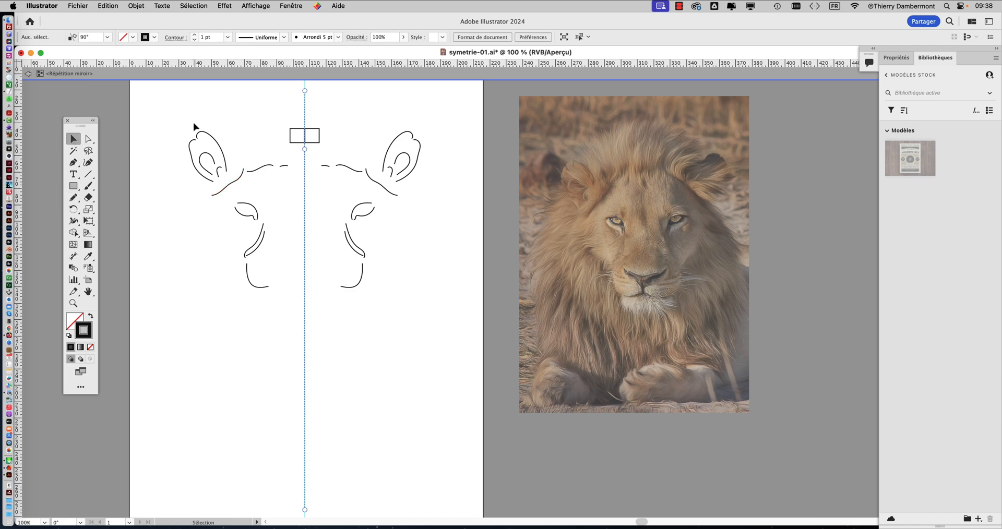
drag(185, 119, 286, 316)
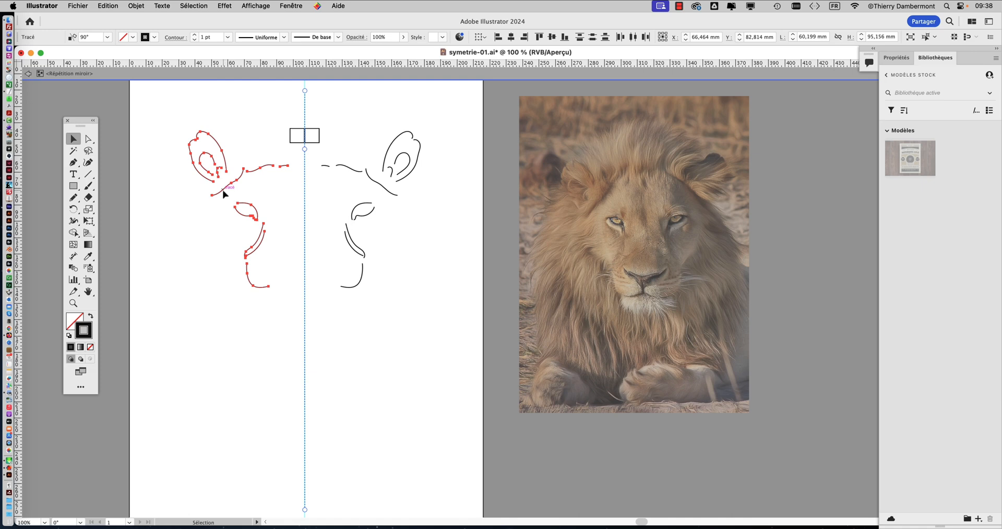
drag(224, 193, 240, 216)
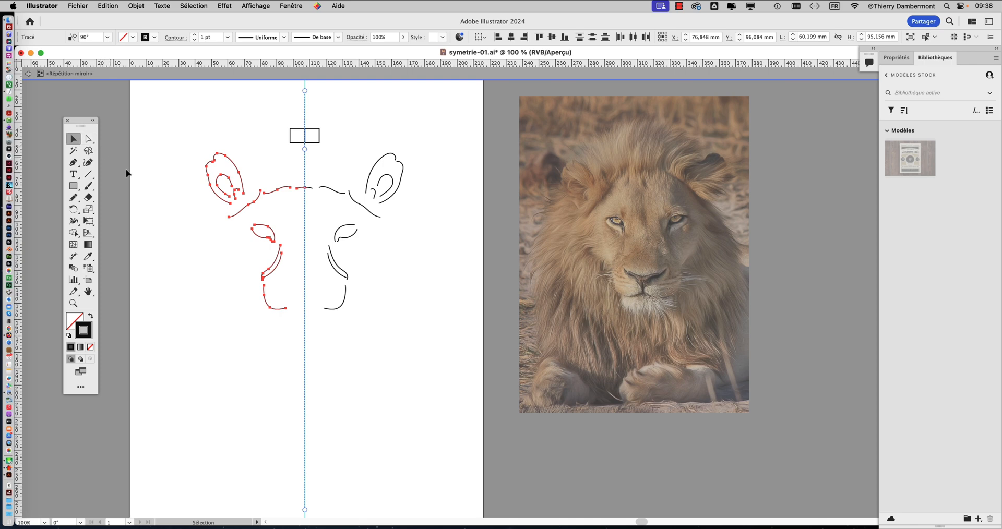
click(155, 198)
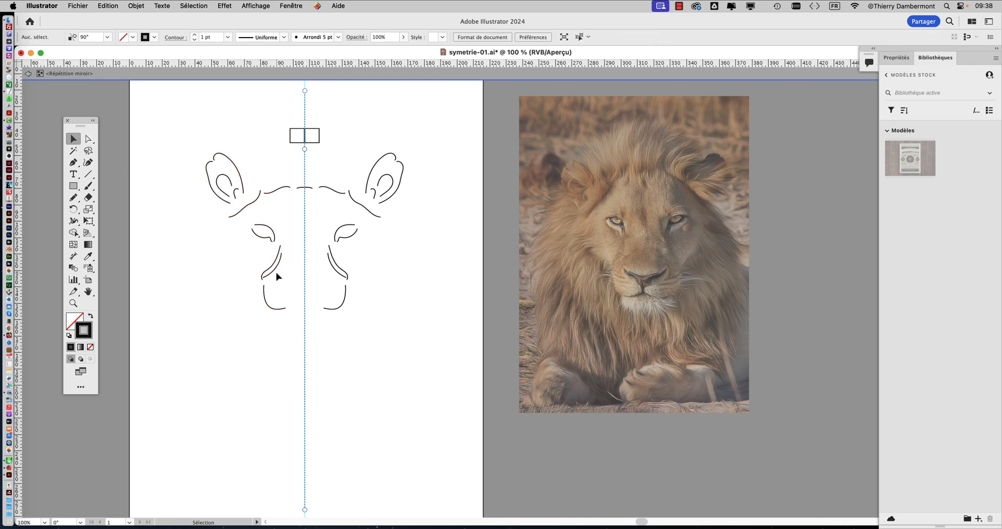
Step: Delete the muzzle curve below the nose-side lines
drag(264, 297, 262, 296)
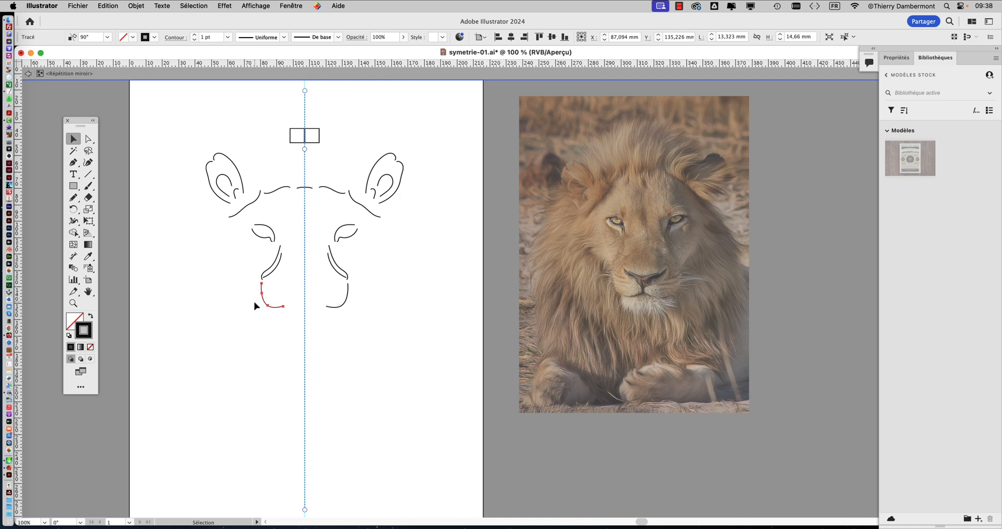
key(Delete)
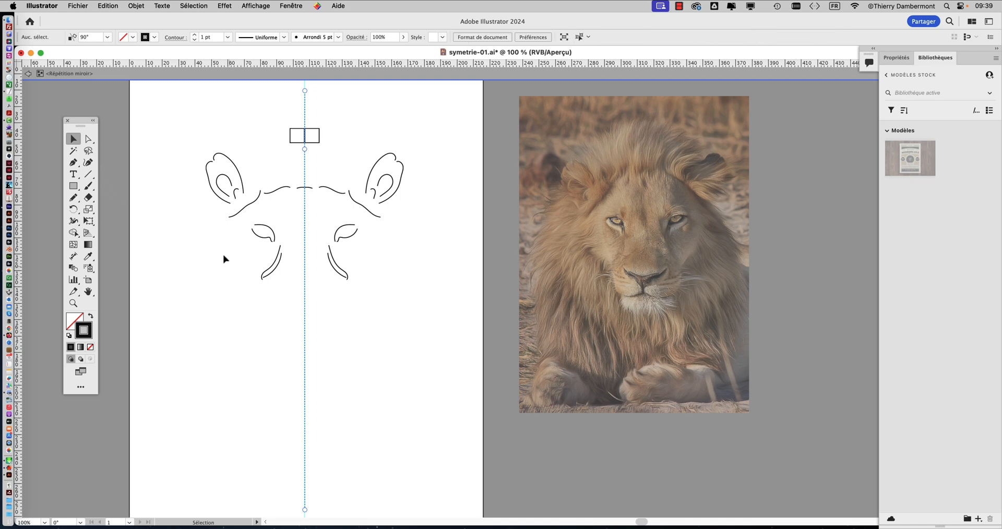
Step: Draw the lion's nose, mouth, muzzle, chin, cheek and long inner mane contour freehand with the Pencil left of the mirror axis
click(74, 197)
mouse_move(275, 293)
mouse_down()
mouse_move(287, 309)
mouse_move(306, 308)
mouse_up()
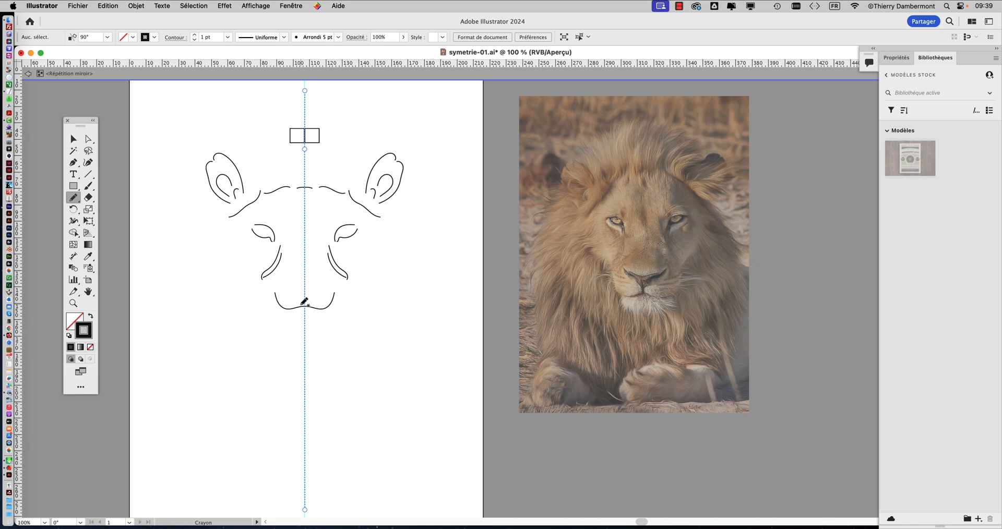
mouse_move(299, 294)
mouse_down()
mouse_move(277, 277)
mouse_move(305, 284)
mouse_up()
mouse_move(263, 282)
mouse_down()
mouse_move(270, 315)
mouse_move(305, 314)
mouse_move(277, 329)
mouse_move(305, 335)
mouse_up()
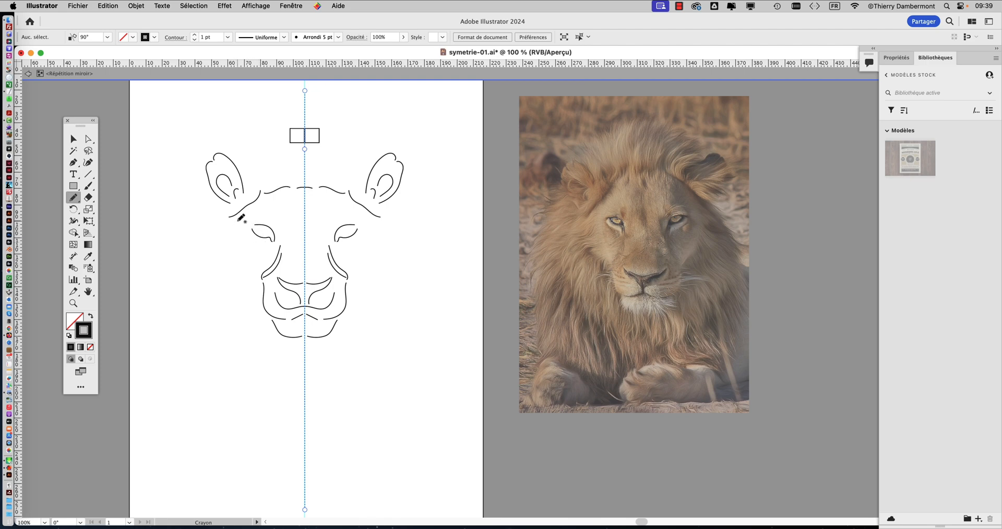
mouse_move(239, 219)
mouse_down()
mouse_move(219, 250)
mouse_move(260, 286)
mouse_up()
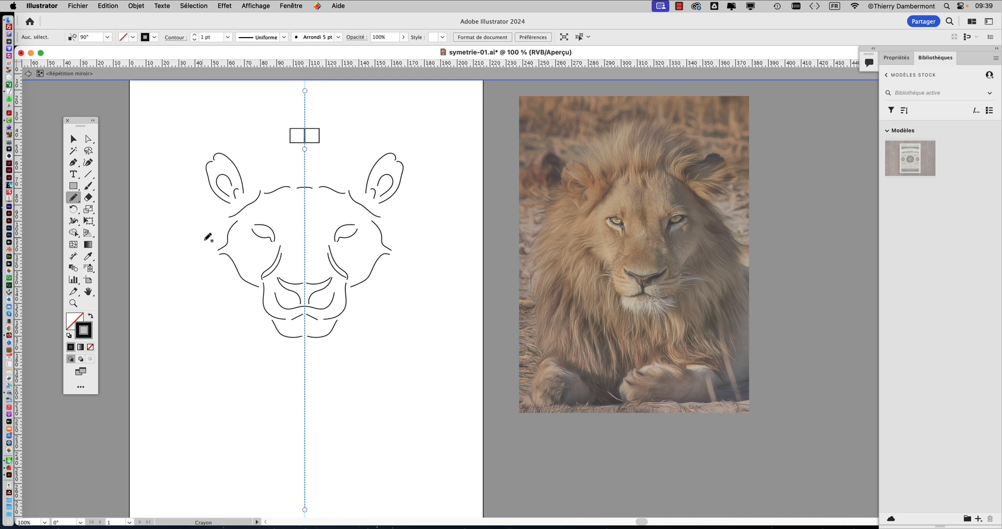
mouse_move(213, 230)
mouse_down()
mouse_move(201, 267)
mouse_move(217, 320)
mouse_move(296, 428)
mouse_up()
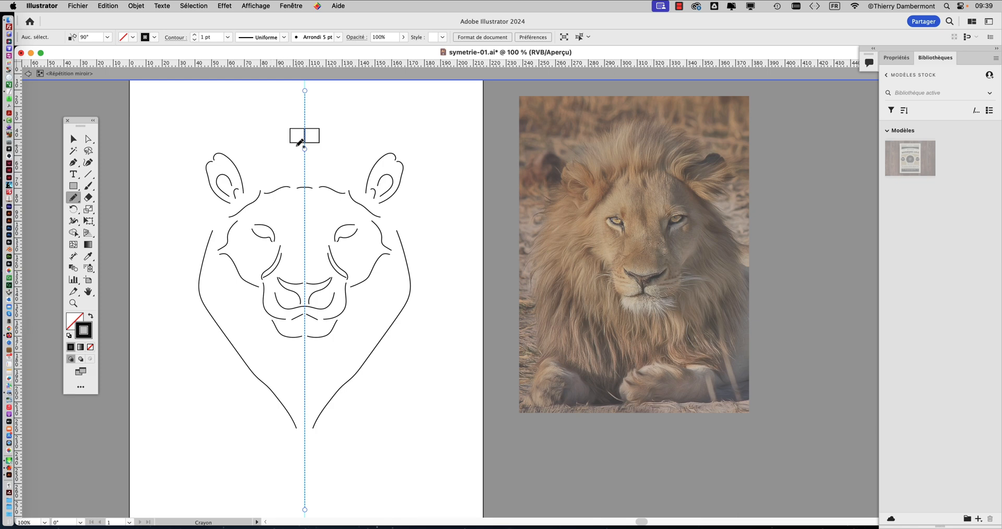
Step: Delete the small rectangle beside the mirror axis above the lion's forehead
click(74, 138)
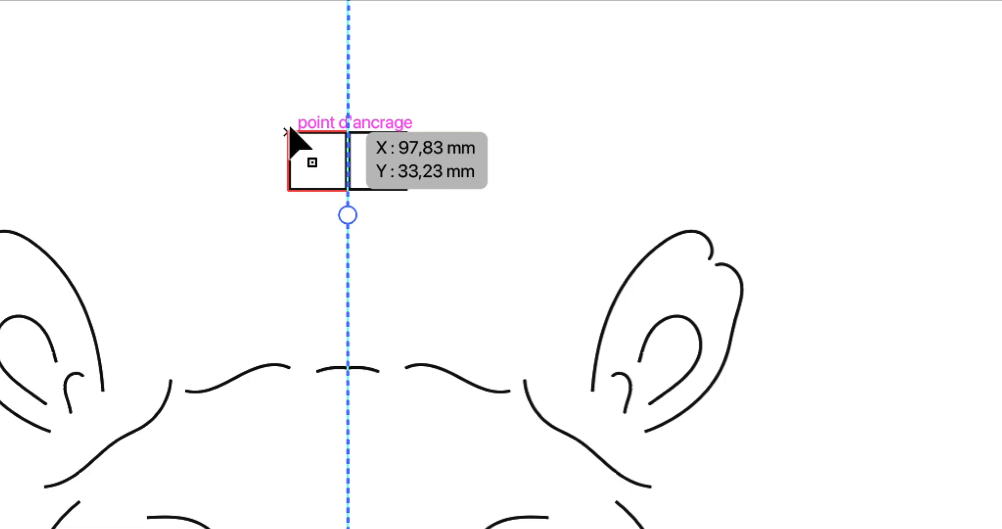
click(289, 129)
key(Delete)
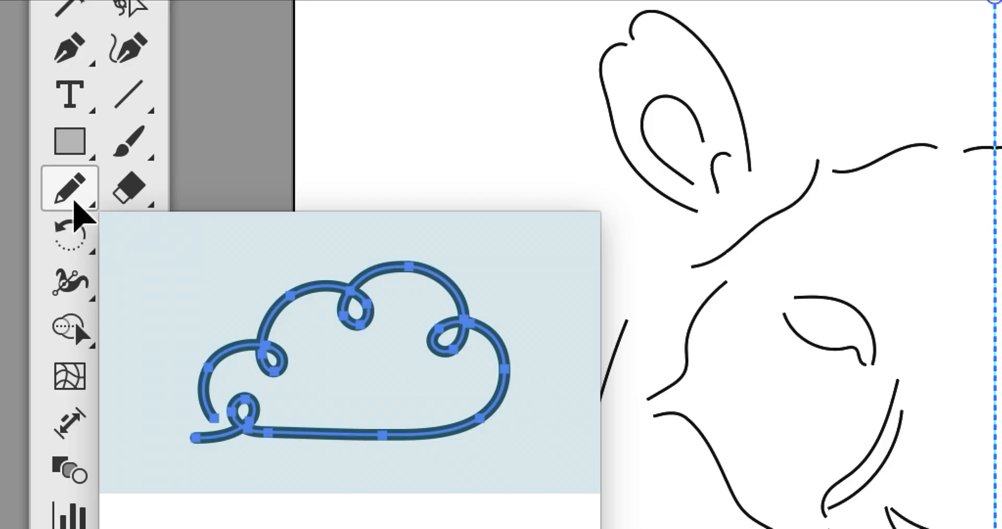
Step: Draw the top of the head and the outer mane contour freehand with the Pencil, curving down to the mirror axis below the inner mane
click(74, 202)
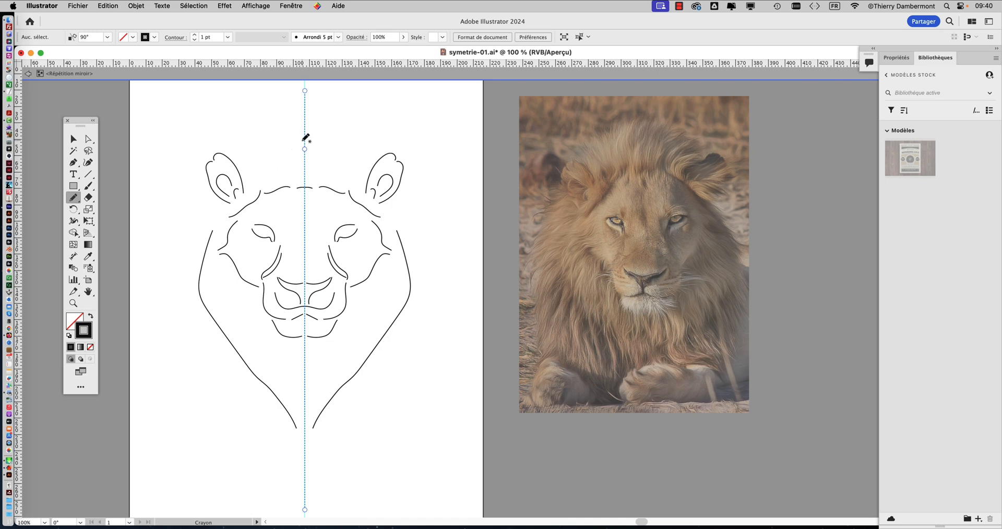
drag(301, 141, 224, 150)
drag(207, 189, 173, 324)
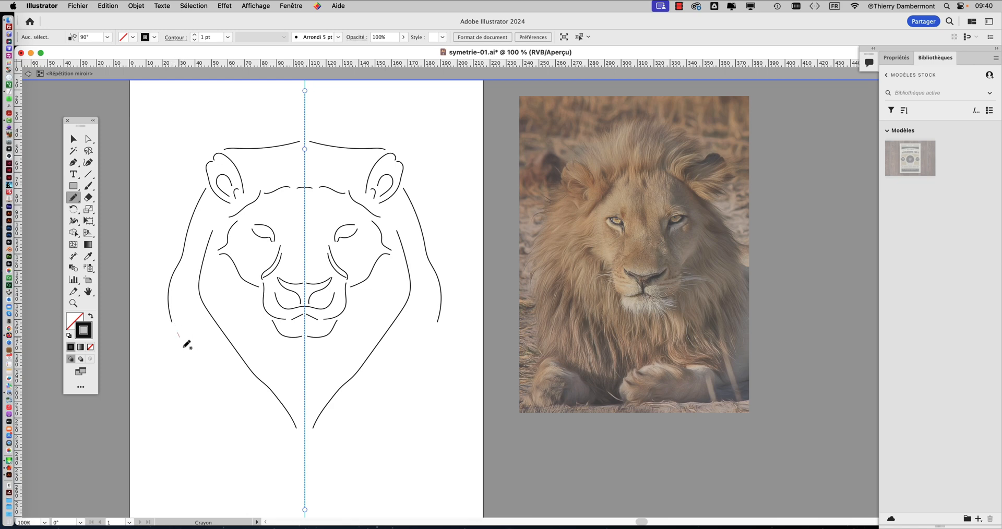
mouse_move(178, 333)
mouse_down()
mouse_move(236, 430)
mouse_move(298, 463)
mouse_up()
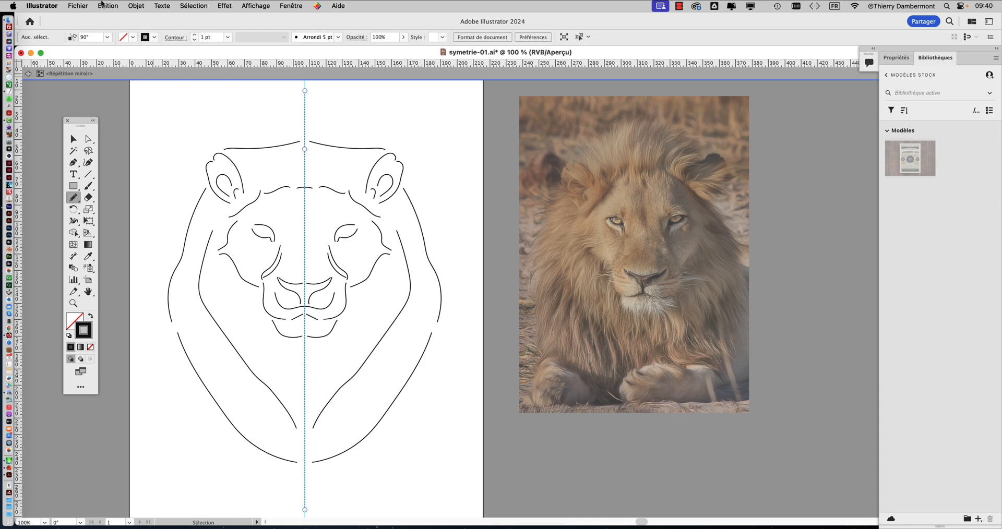
Step: Save a copy of the drawing as symetrie-02.ai in the same folder, in Illustrator 2020 format with the default options
click(85, 6)
click(119, 111)
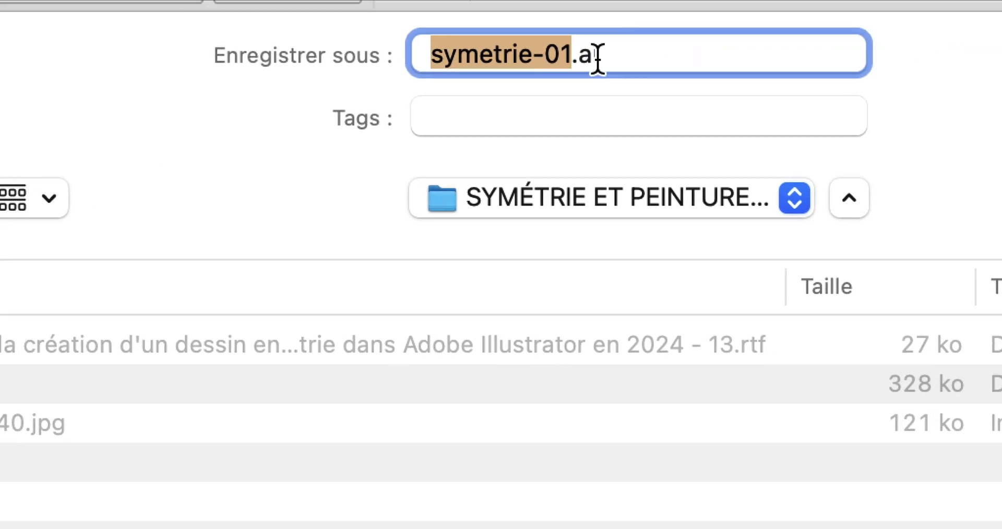
click(604, 55)
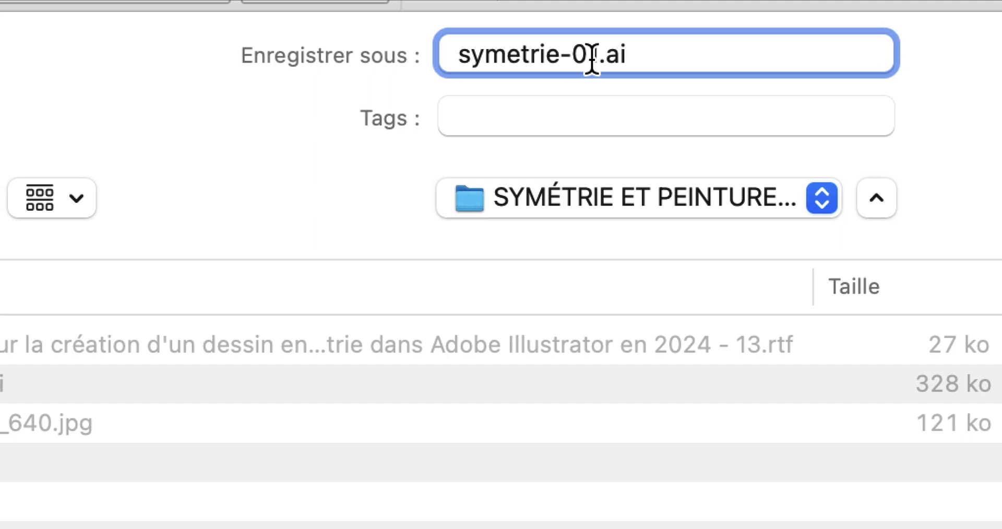
drag(591, 60, 586, 72)
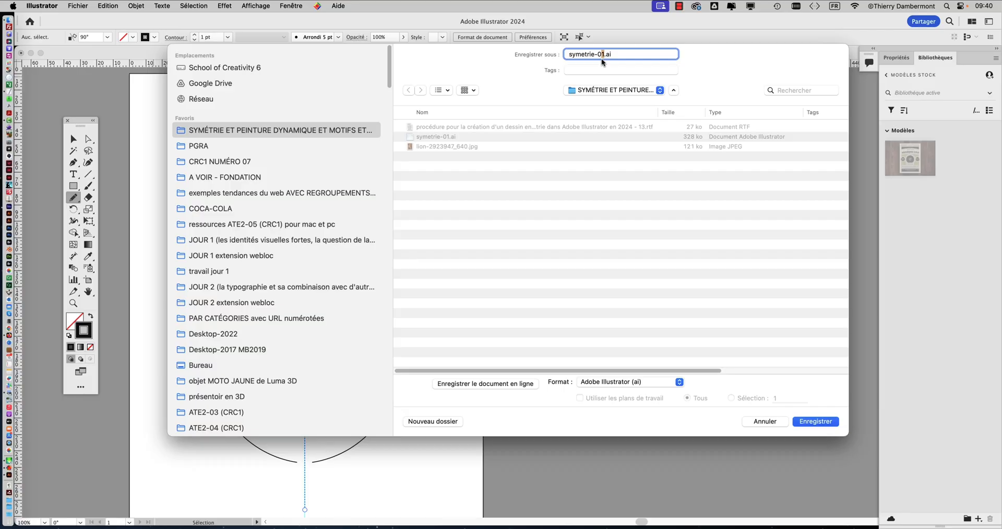
text(2)
click(815, 422)
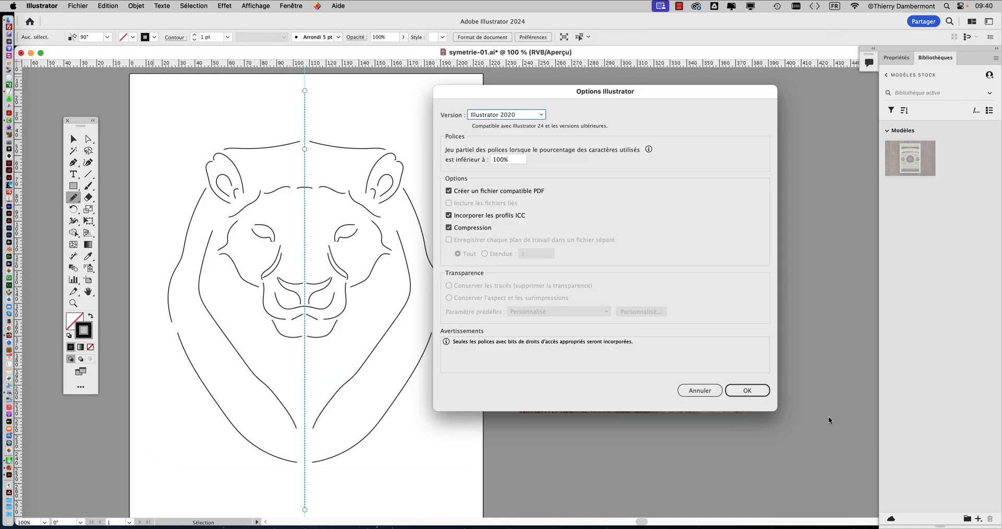
click(759, 395)
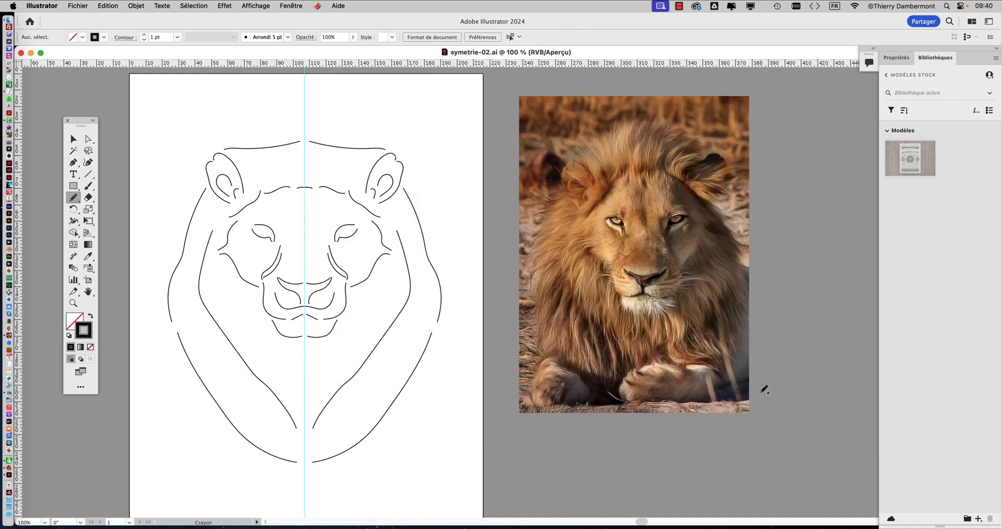